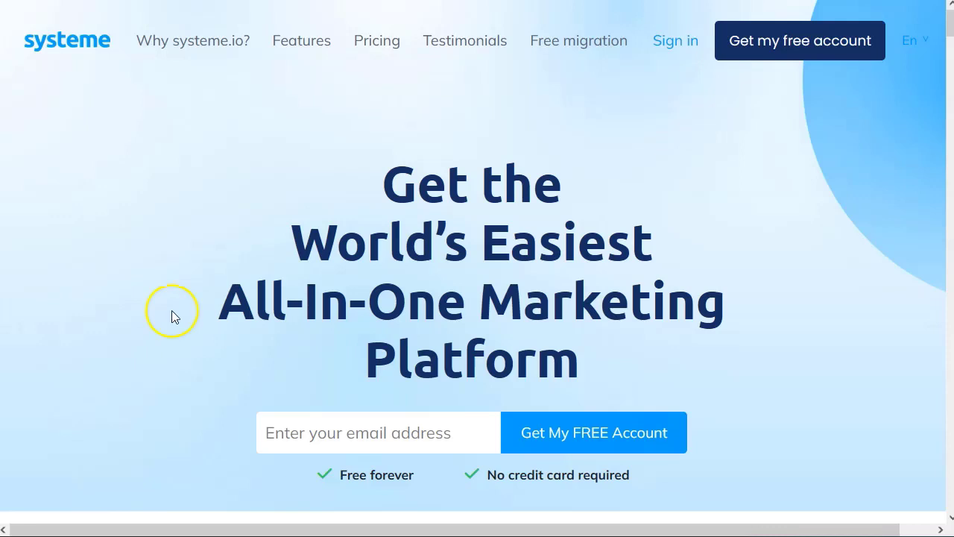
Step: Open the systeme.io features page and switch the site language to Español
{"action": "left_click", "coordinate": [301, 49]}
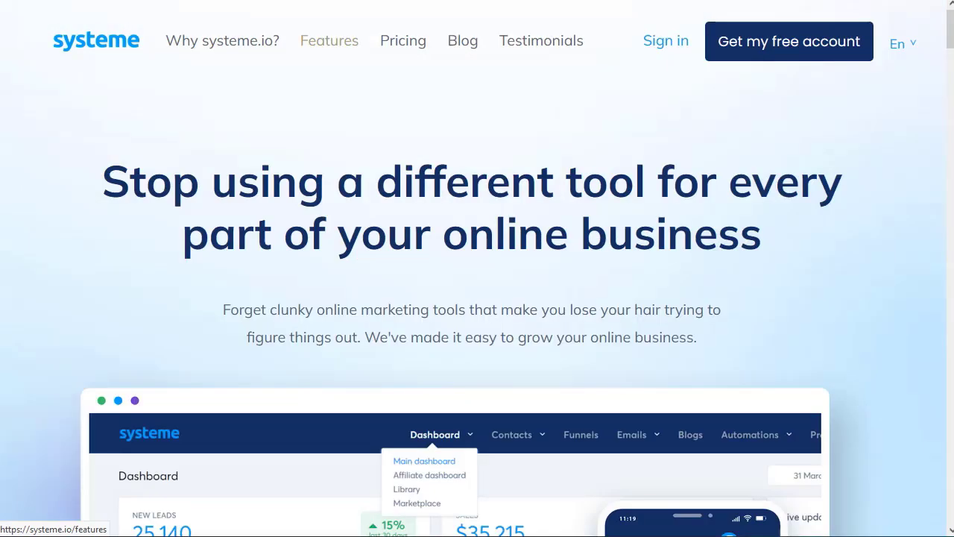
{"action": "left_click", "coordinate": [907, 44]}
{"action": "left_click", "coordinate": [858, 102]}
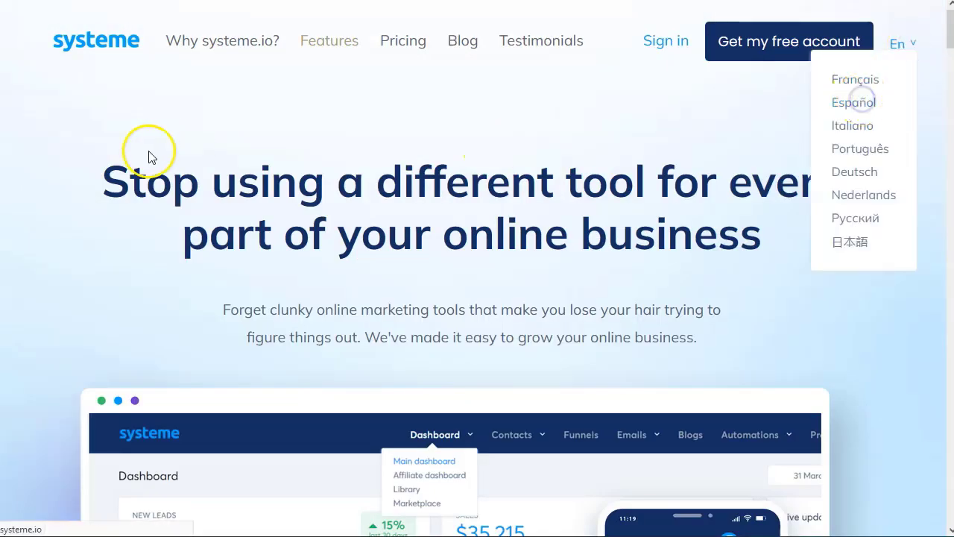
Step: Examine the "Enviar correos de marketing" section of the features page, including its description and the tools it replaces
{"action": "scroll", "coordinate": [239, 347], "scroll_direction": "down", "scroll_amount": 15}
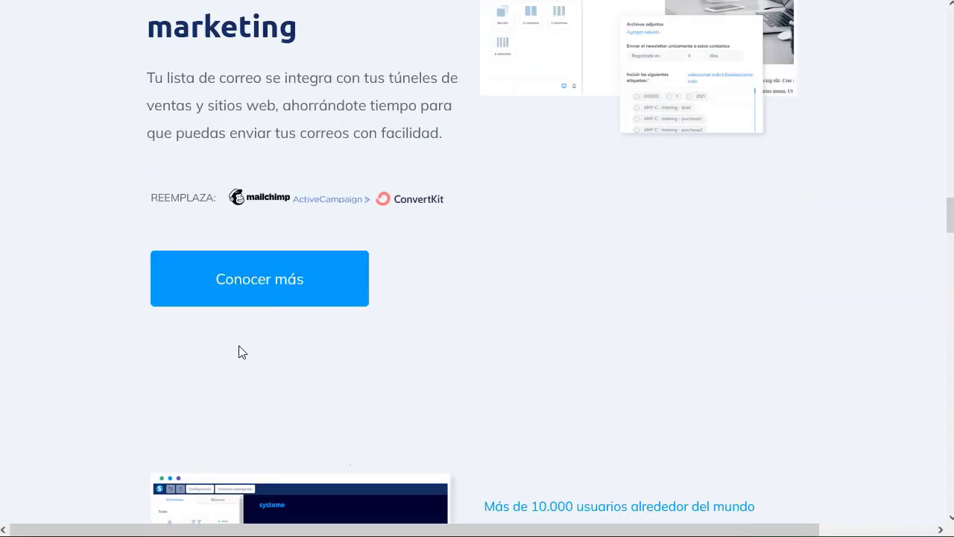
{"action": "scroll", "coordinate": [236, 344], "scroll_direction": "down", "scroll_amount": 1}
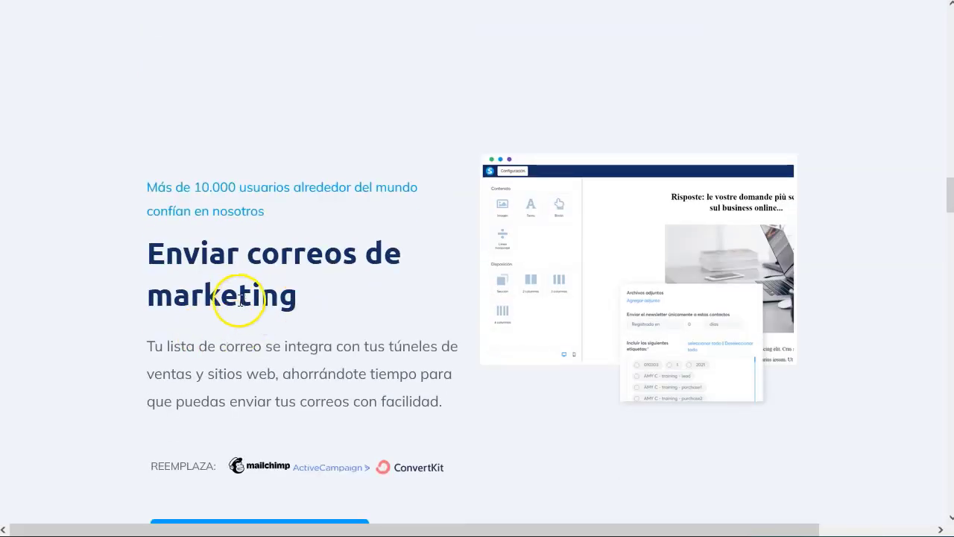
{"action": "left_click_drag", "start_coordinate": [146, 186], "coordinate": [292, 206]}
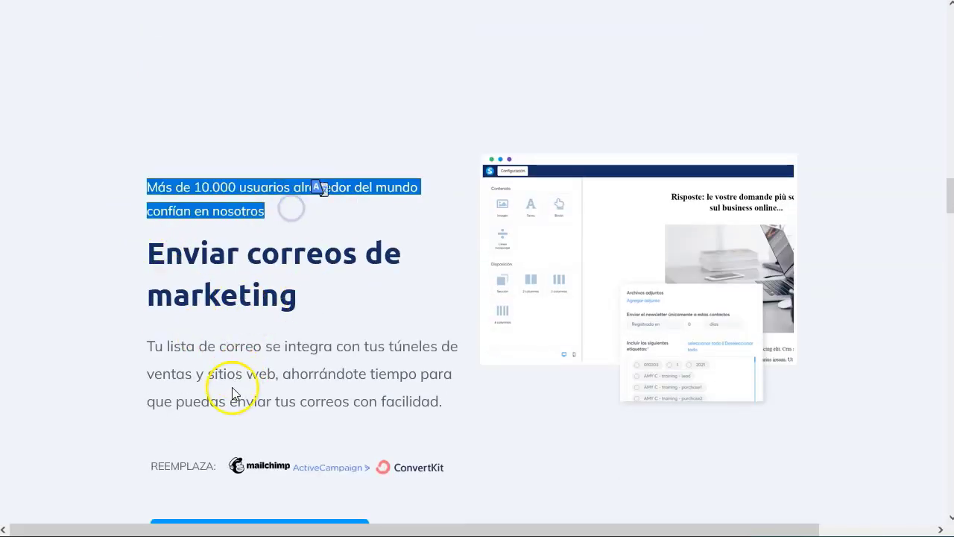
{"action": "left_click", "coordinate": [360, 218]}
{"action": "left_click", "coordinate": [191, 355]}
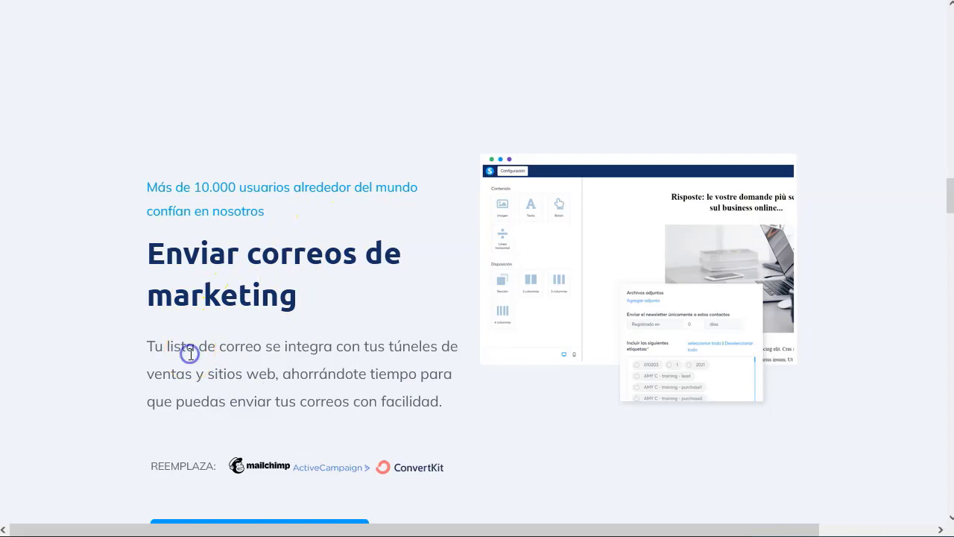
{"action": "scroll", "coordinate": [191, 355], "scroll_direction": "down", "scroll_amount": 1}
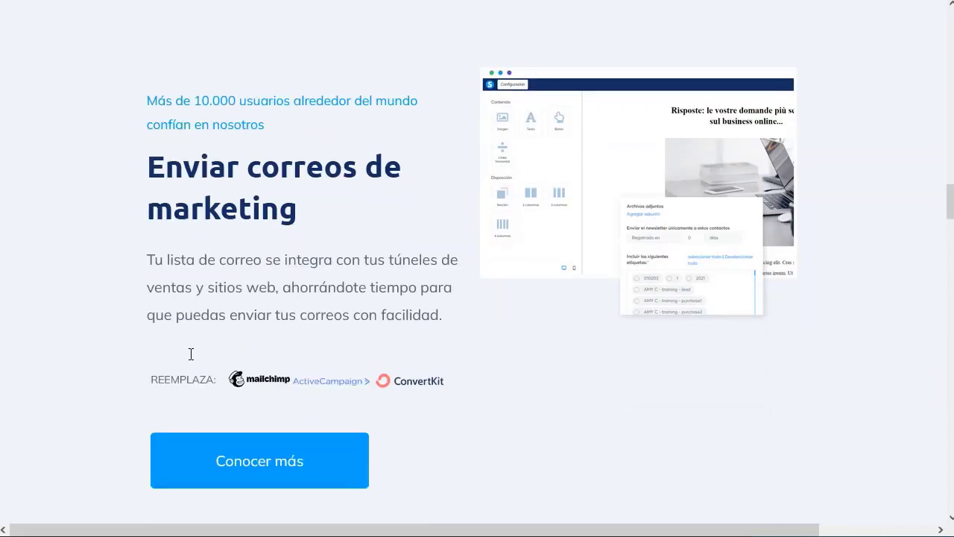
{"action": "left_click", "coordinate": [170, 262]}
{"action": "left_click_drag", "start_coordinate": [171, 263], "coordinate": [445, 306]}
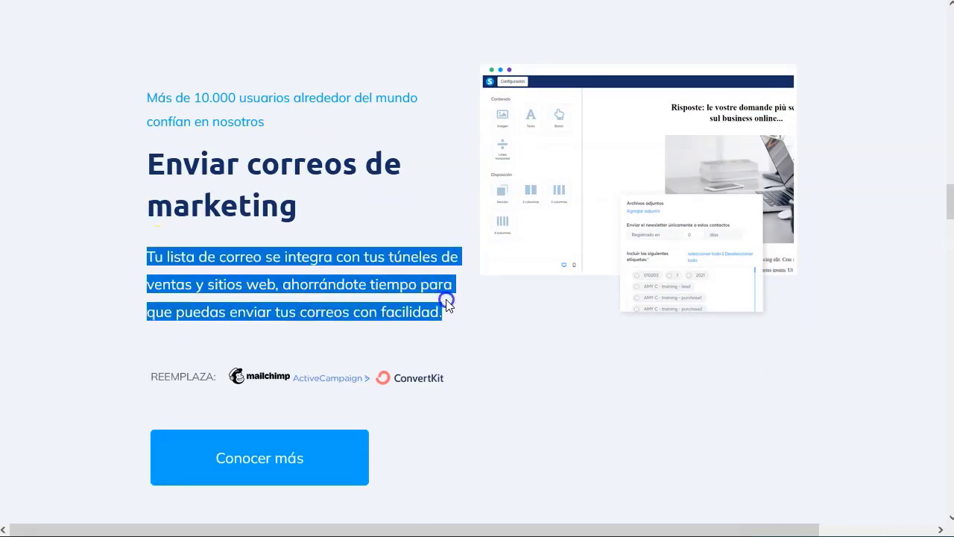
{"action": "left_click", "coordinate": [251, 284]}
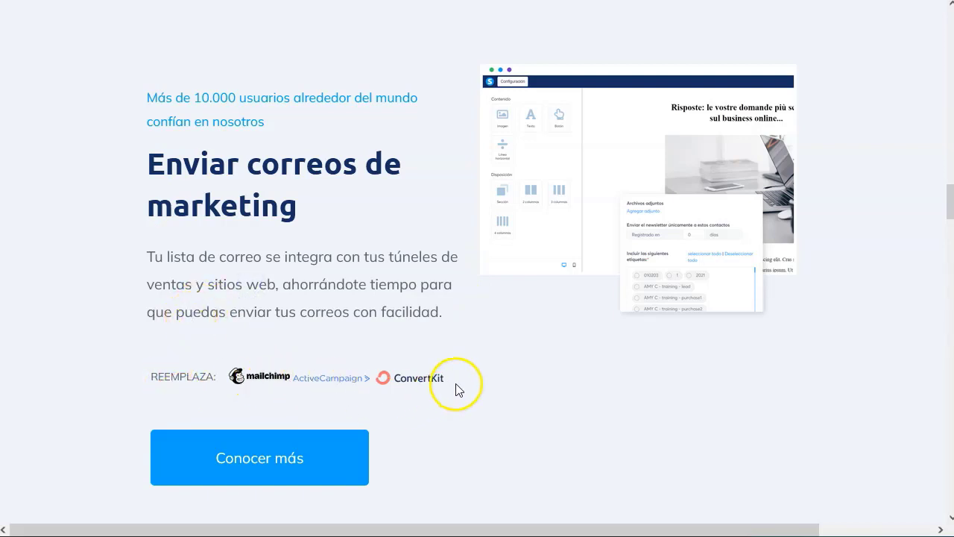
Step: Open the detailed page on sending marketing emails and look through its editor preview, integrations and platform benefits
{"action": "left_click", "coordinate": [263, 462]}
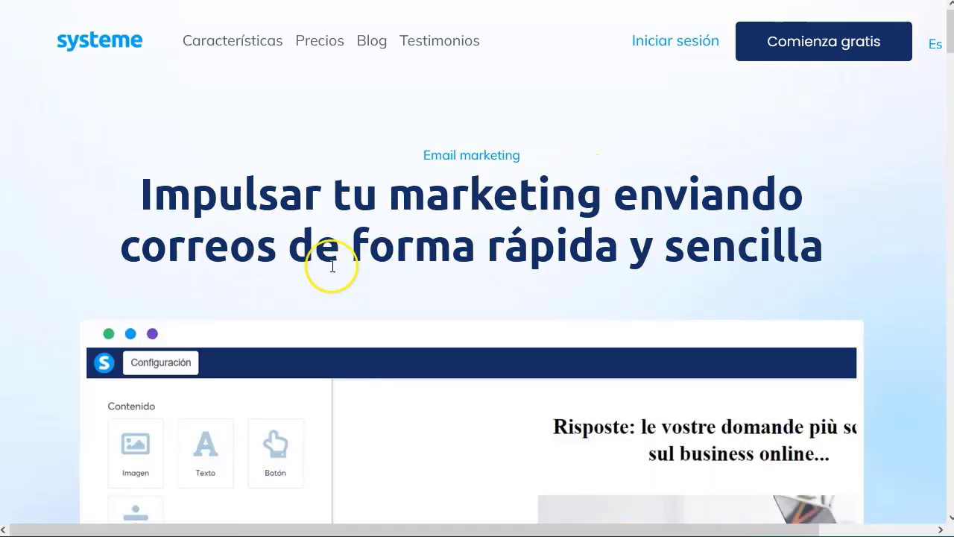
{"action": "scroll", "coordinate": [377, 257], "scroll_direction": "down", "scroll_amount": 6}
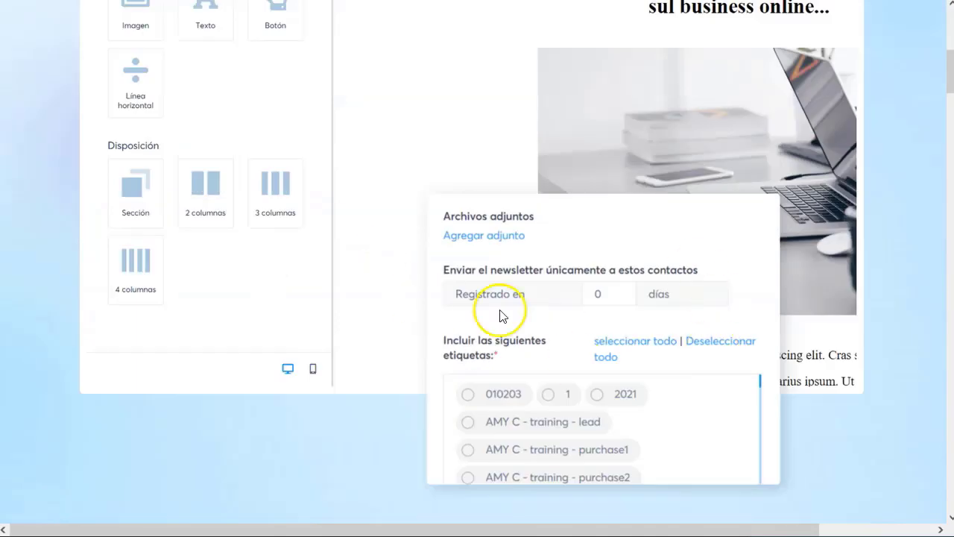
{"action": "scroll", "coordinate": [633, 224], "scroll_direction": "up", "scroll_amount": 2}
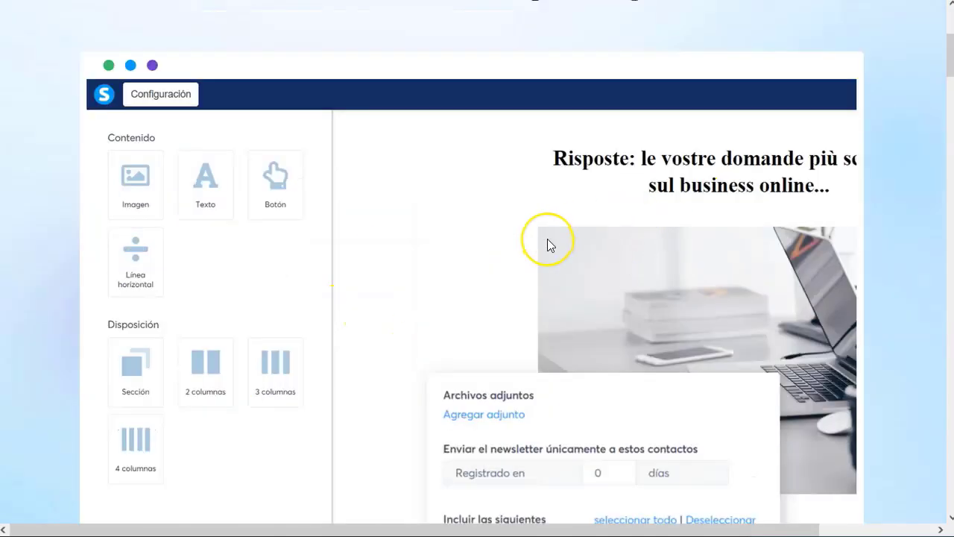
{"action": "scroll", "coordinate": [547, 245], "scroll_direction": "down", "scroll_amount": 4}
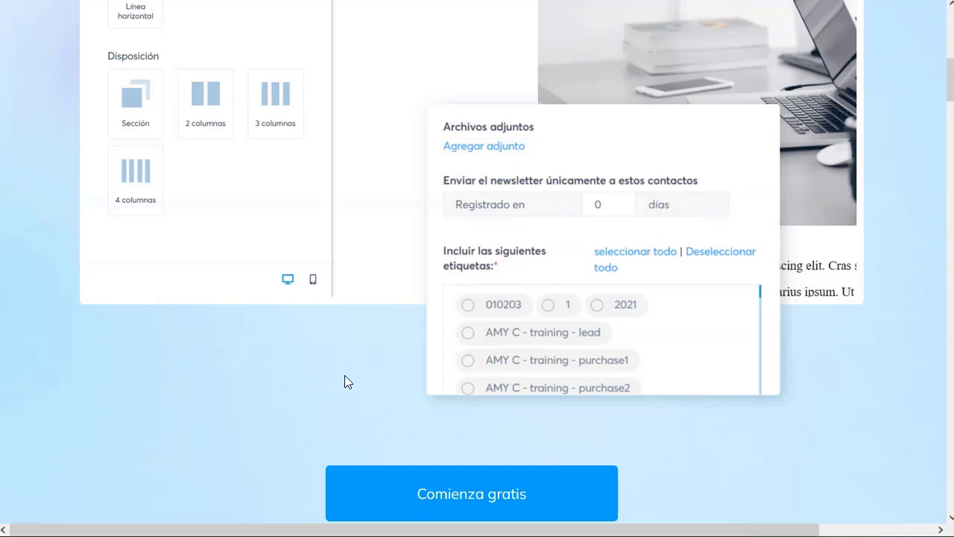
{"action": "scroll", "coordinate": [344, 375], "scroll_direction": "down", "scroll_amount": 3}
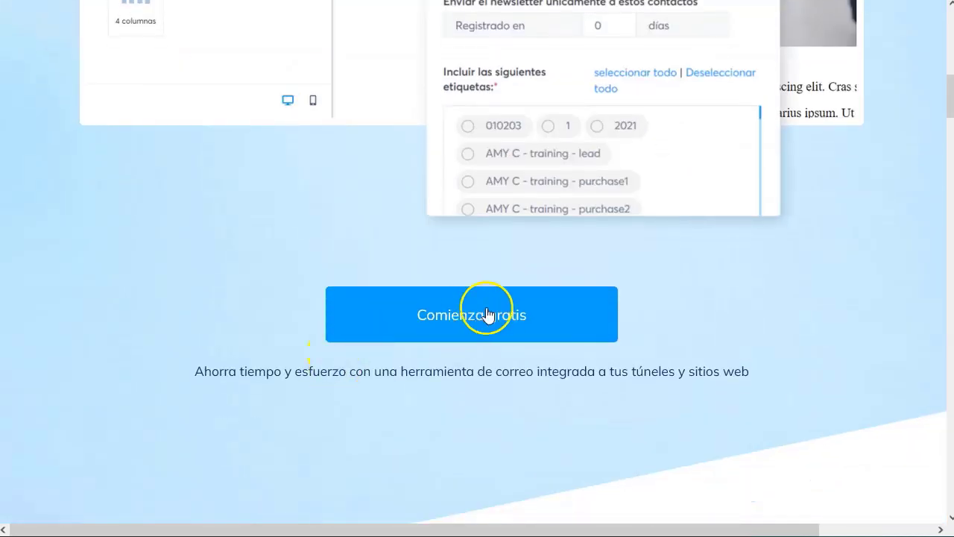
{"action": "scroll", "coordinate": [485, 333], "scroll_direction": "down", "scroll_amount": 4}
{"action": "scroll", "coordinate": [514, 130], "scroll_direction": "up", "scroll_amount": 1}
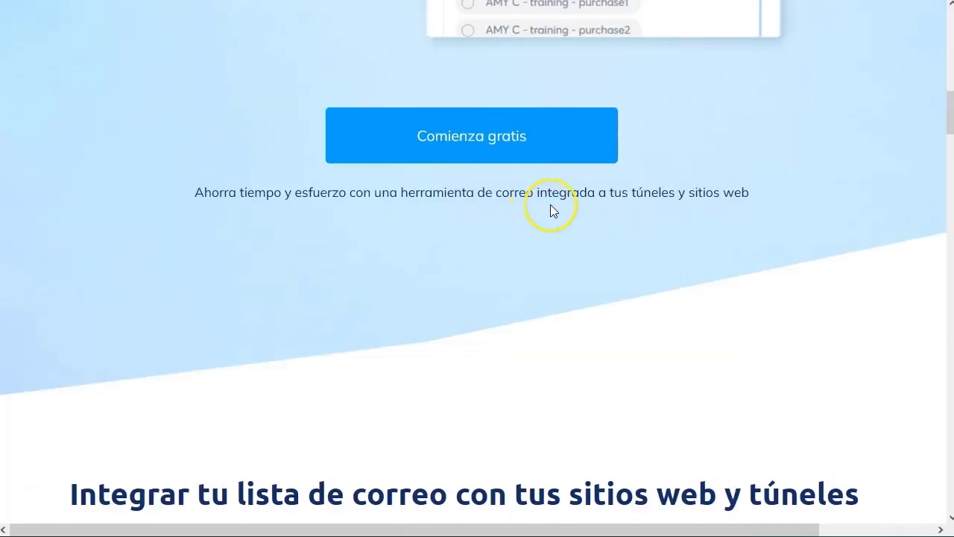
{"action": "scroll", "coordinate": [511, 288], "scroll_direction": "down", "scroll_amount": 1}
{"action": "scroll", "coordinate": [511, 287], "scroll_direction": "down", "scroll_amount": 20}
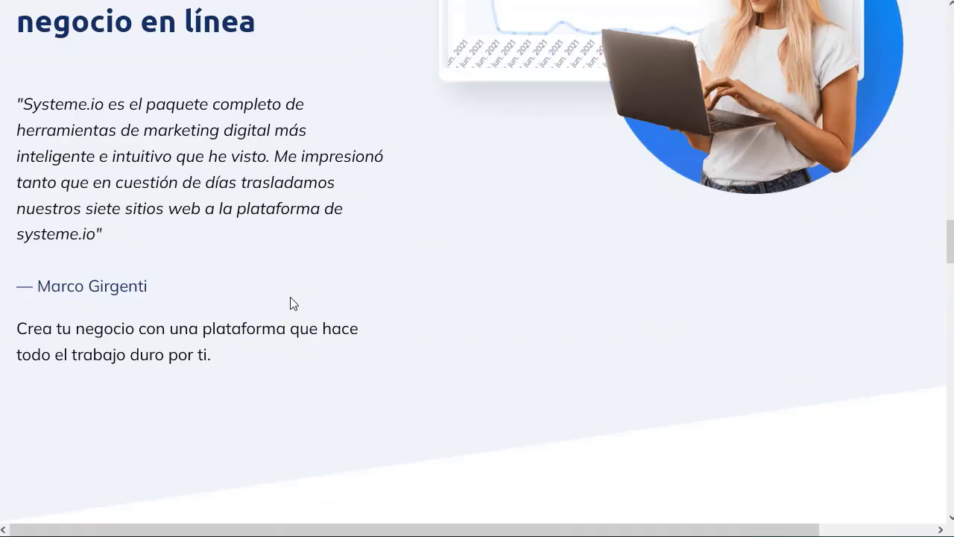
{"action": "scroll", "coordinate": [291, 304], "scroll_direction": "down", "scroll_amount": 14}
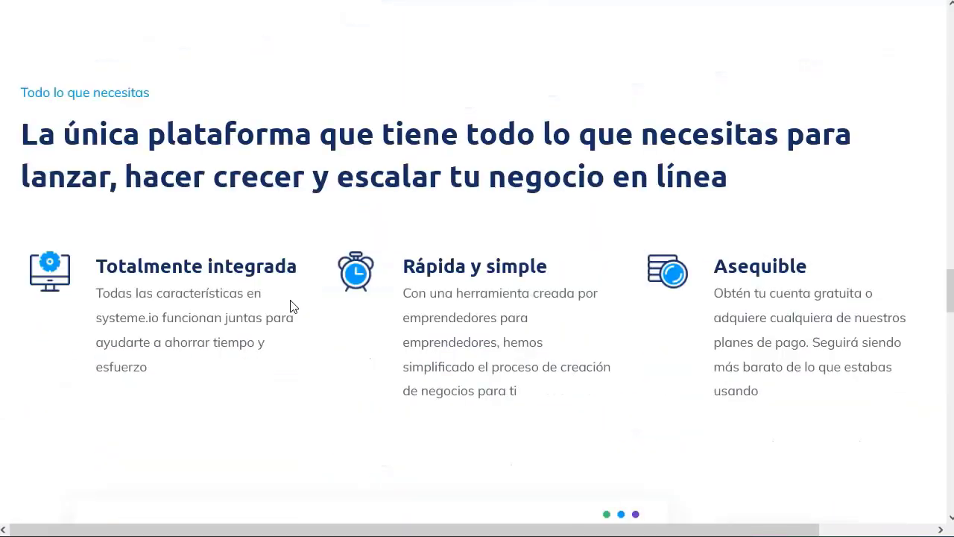
{"action": "scroll", "coordinate": [291, 306], "scroll_direction": "down", "scroll_amount": 4}
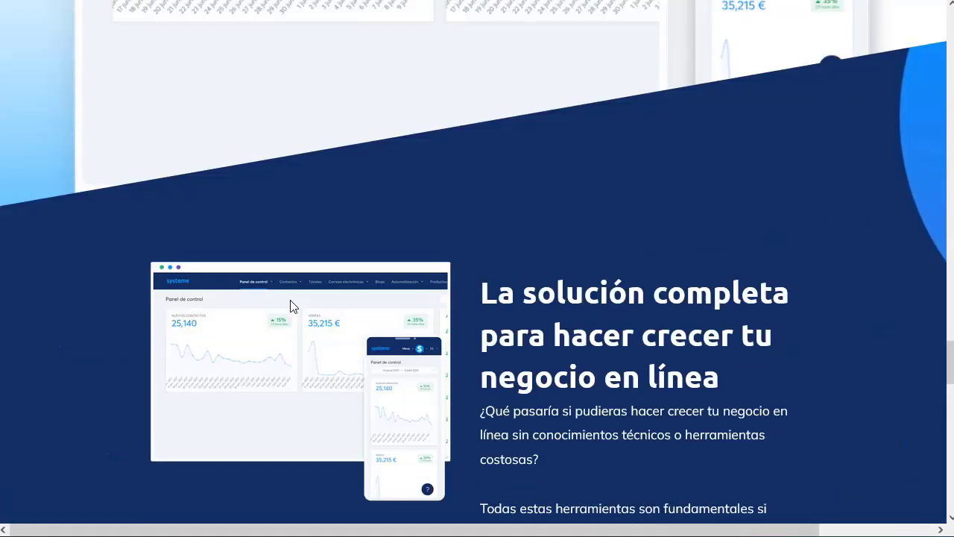
{"action": "scroll", "coordinate": [290, 305], "scroll_direction": "down", "scroll_amount": 5}
{"action": "scroll", "coordinate": [291, 305], "scroll_direction": "down", "scroll_amount": 5}
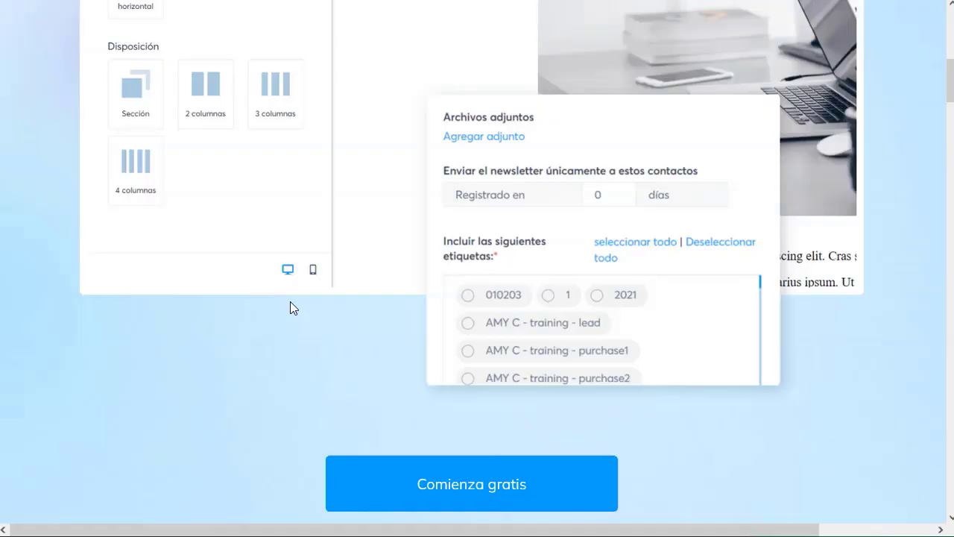
{"action": "scroll", "coordinate": [291, 305], "scroll_direction": "up", "scroll_amount": 8}
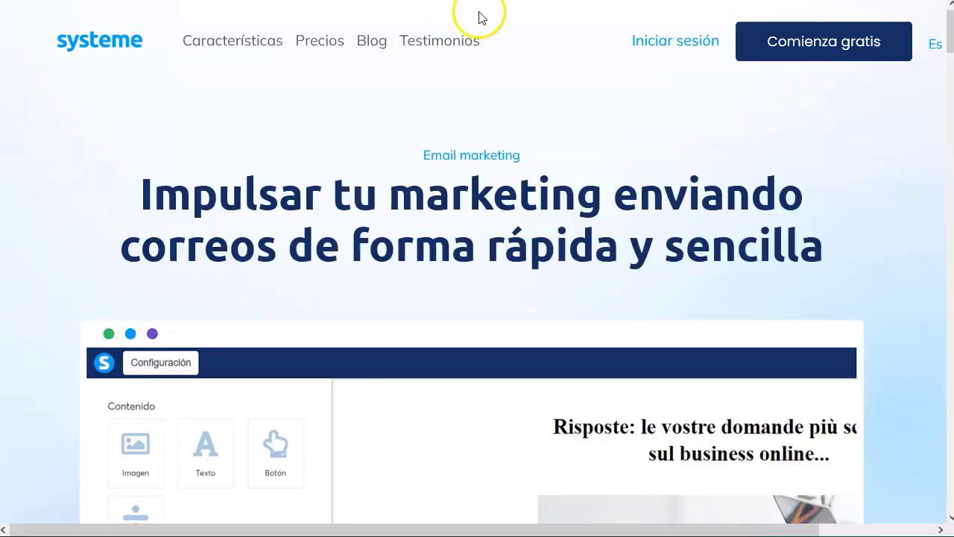
Step: Open the pricing page and check the contact and email-sending limits of the Gratuito plan
{"action": "left_click", "coordinate": [315, 51]}
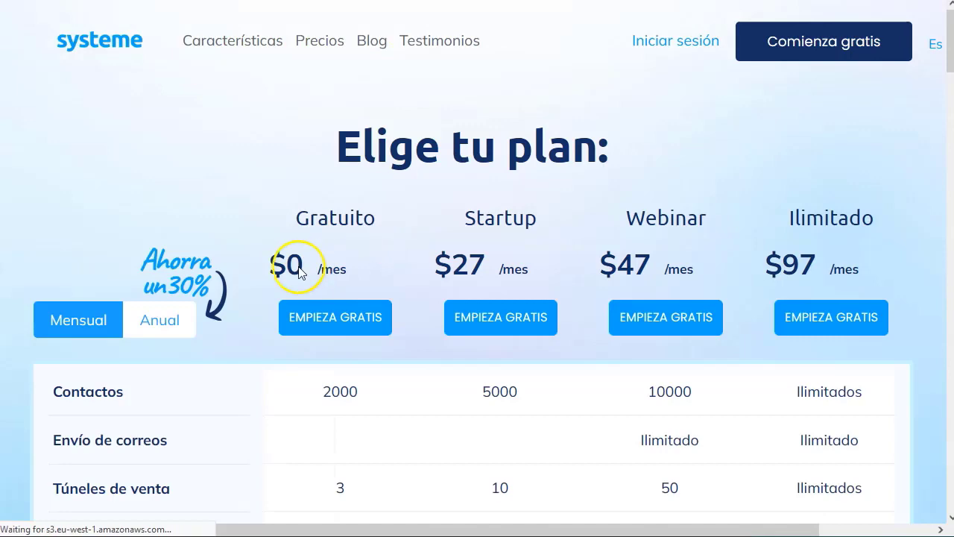
{"action": "scroll", "coordinate": [294, 268], "scroll_direction": "down", "scroll_amount": 4}
{"action": "left_click_drag", "start_coordinate": [52, 124], "coordinate": [123, 124]}
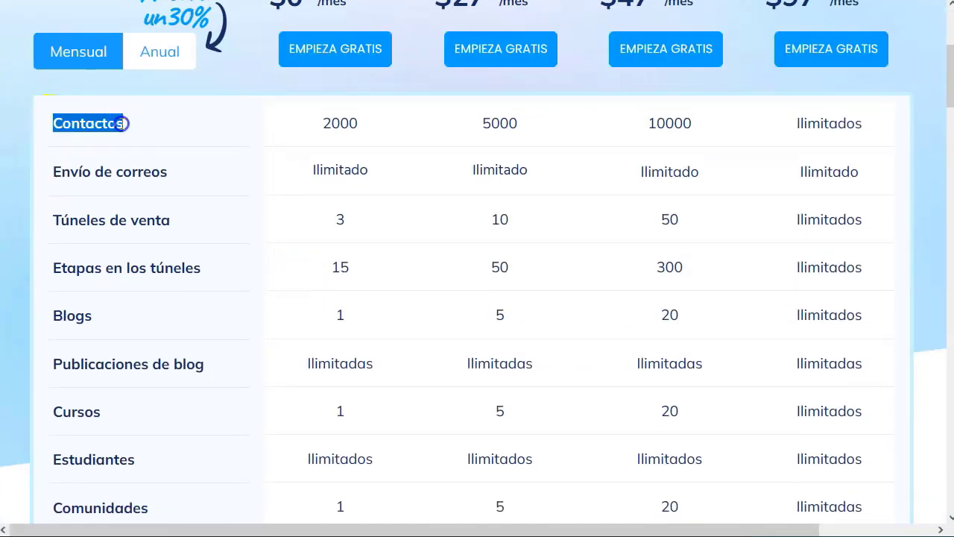
{"action": "left_click", "coordinate": [340, 124]}
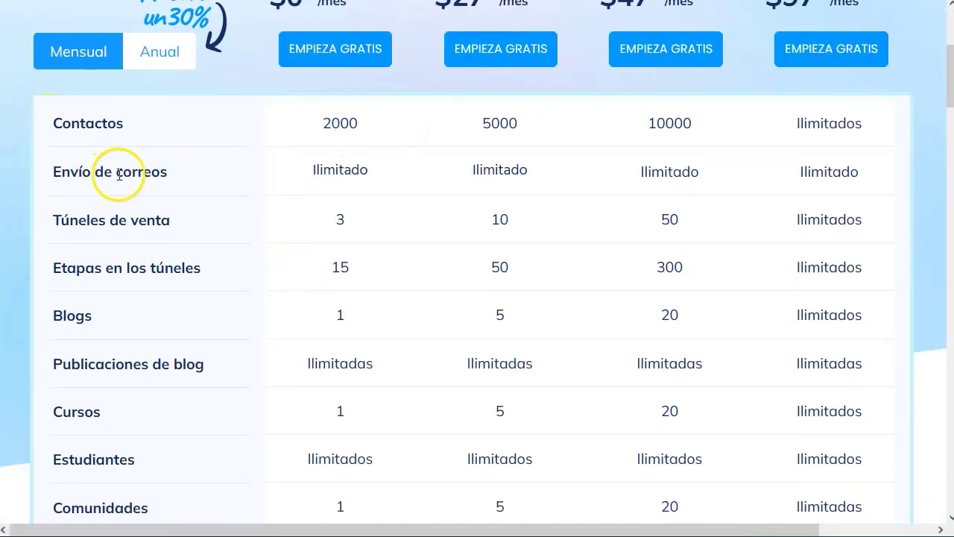
{"action": "double_click", "coordinate": [328, 173]}
{"action": "left_click", "coordinate": [328, 173]}
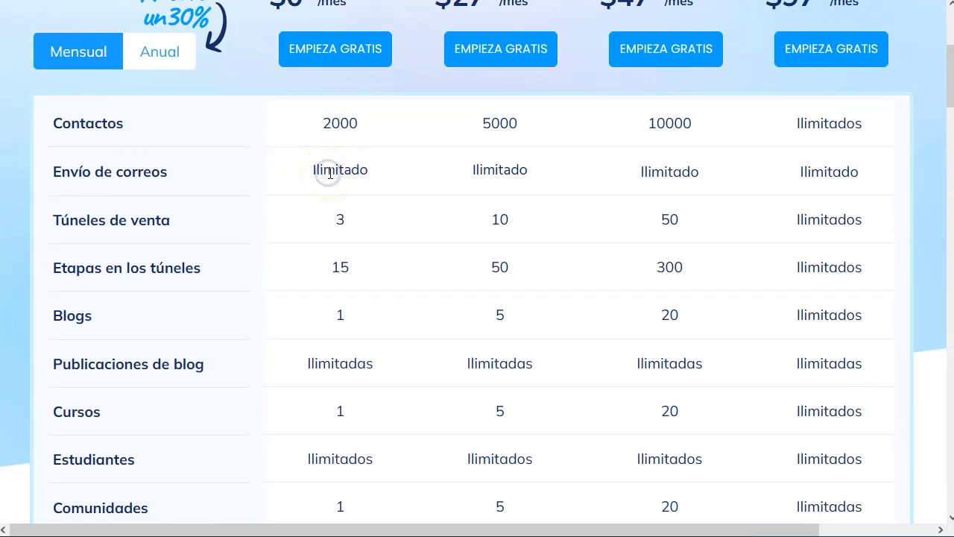
{"action": "double_click", "coordinate": [341, 124]}
{"action": "left_click", "coordinate": [341, 123]}
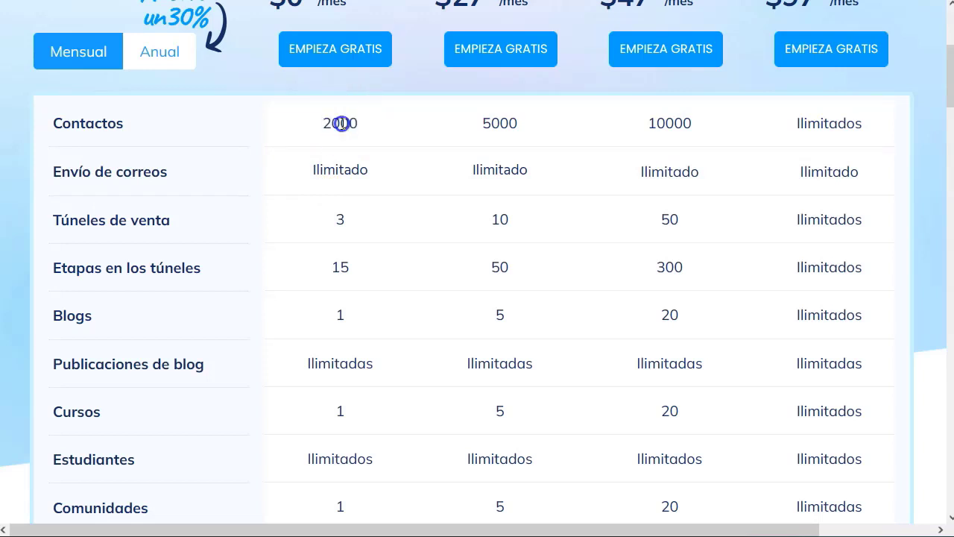
Step: Check the monthly price and contact limit of the Startup plan in the pricing table
{"action": "scroll", "coordinate": [522, 128], "scroll_direction": "up", "scroll_amount": 1}
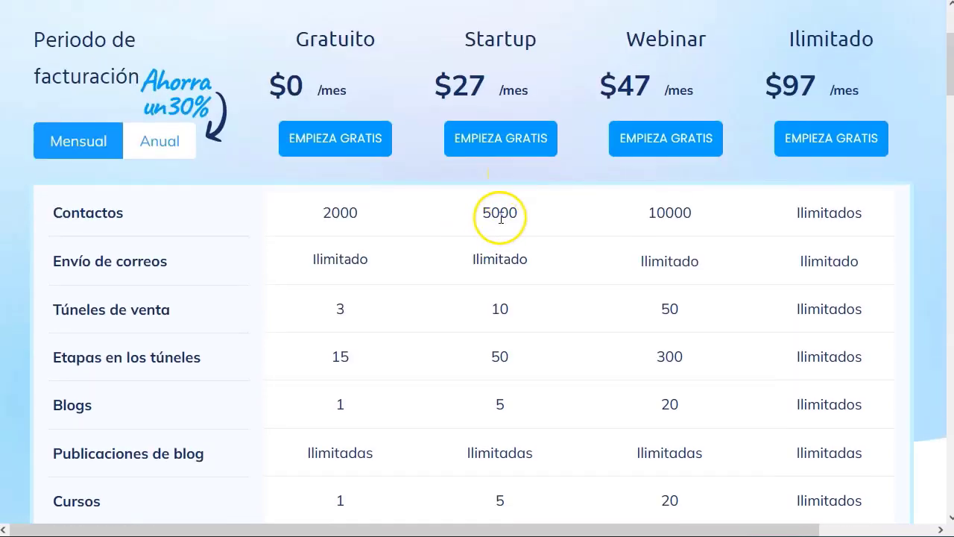
{"action": "double_click", "coordinate": [498, 212]}
{"action": "left_click", "coordinate": [499, 213]}
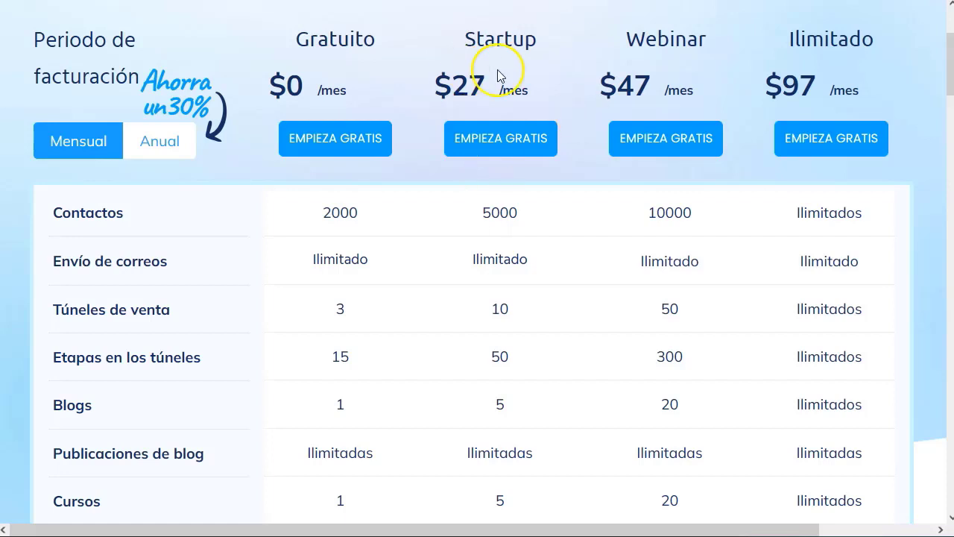
{"action": "left_click", "coordinate": [494, 221]}
{"action": "double_click", "coordinate": [493, 221]}
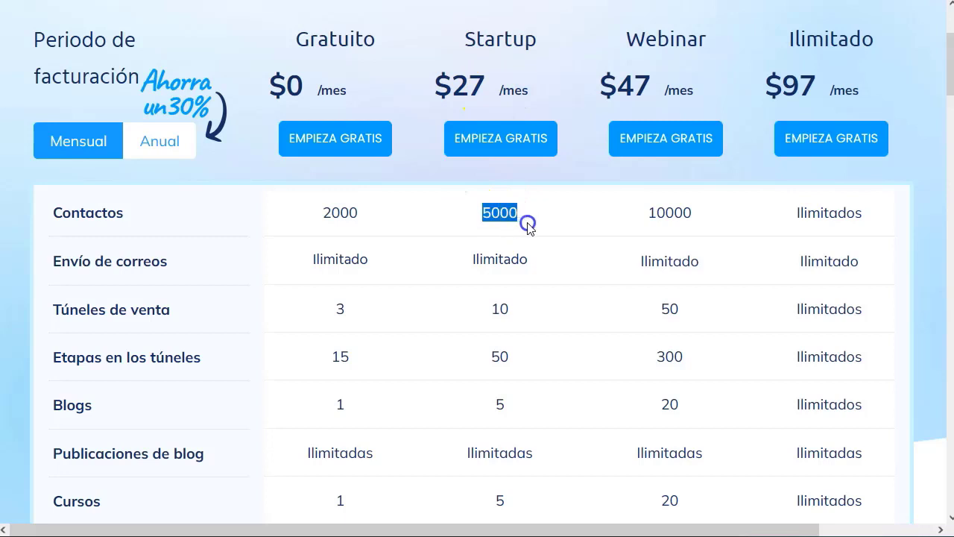
{"action": "left_click", "coordinate": [508, 211]}
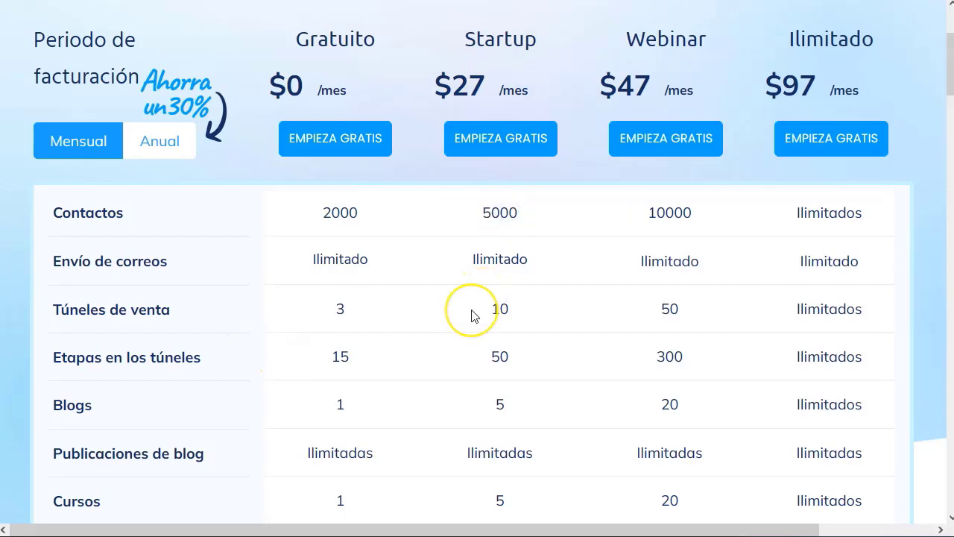
Step: Compare the tag limits (Etiquetas) of the Gratuito and Startup plans further down the pricing table
{"action": "scroll", "coordinate": [472, 315], "scroll_direction": "down", "scroll_amount": 2}
{"action": "left_click", "coordinate": [449, 347]}
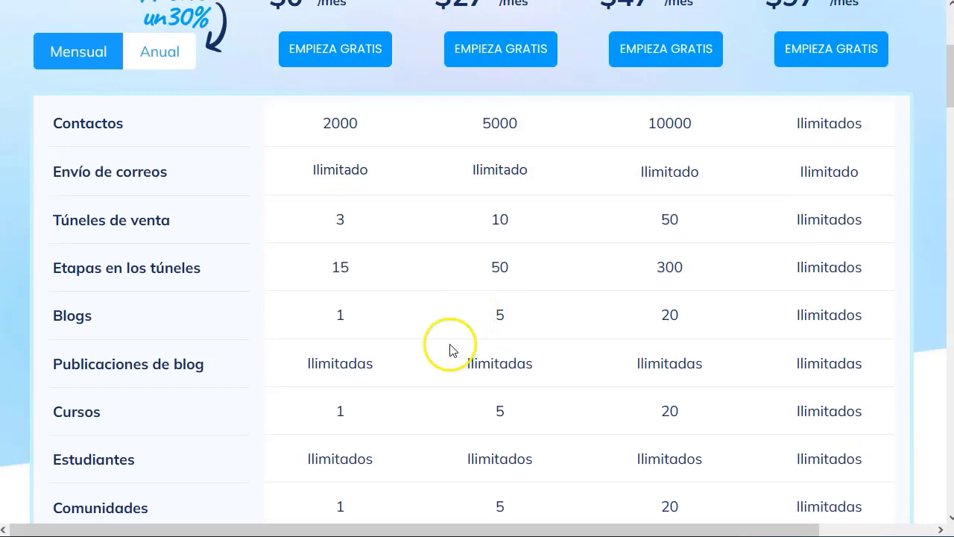
{"action": "scroll", "coordinate": [477, 320], "scroll_direction": "down", "scroll_amount": 6}
{"action": "double_click", "coordinate": [501, 299]}
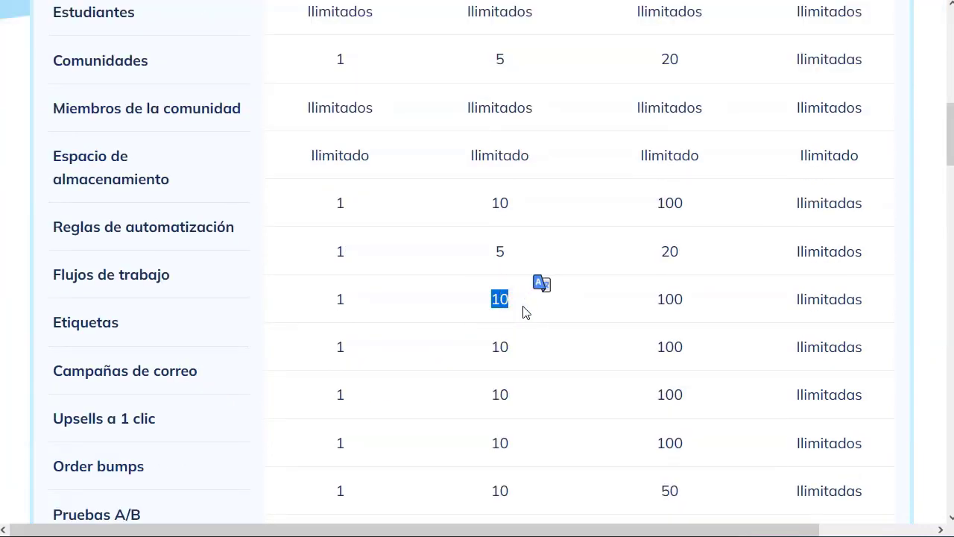
{"action": "double_click", "coordinate": [341, 299]}
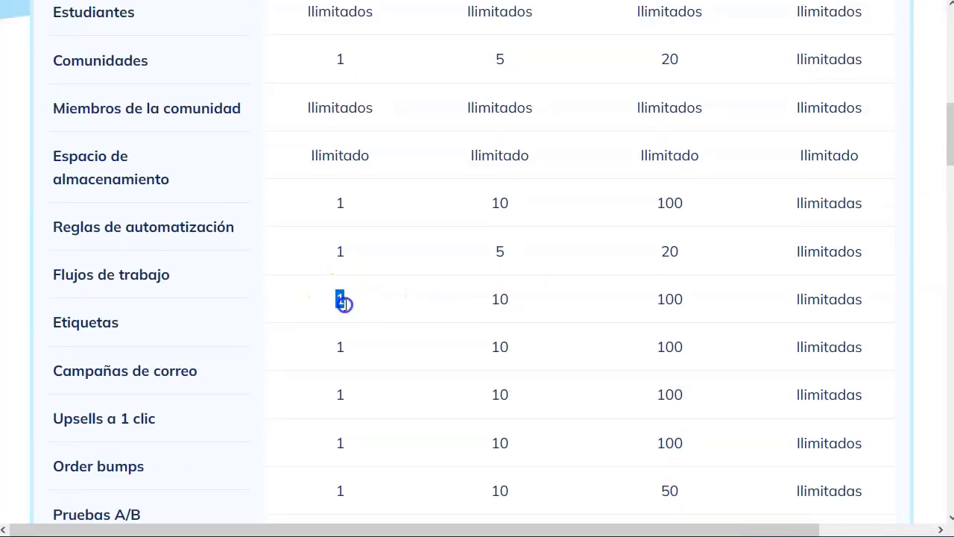
{"action": "left_click", "coordinate": [340, 298]}
{"action": "left_click", "coordinate": [504, 299]}
{"action": "left_click", "coordinate": [495, 300]}
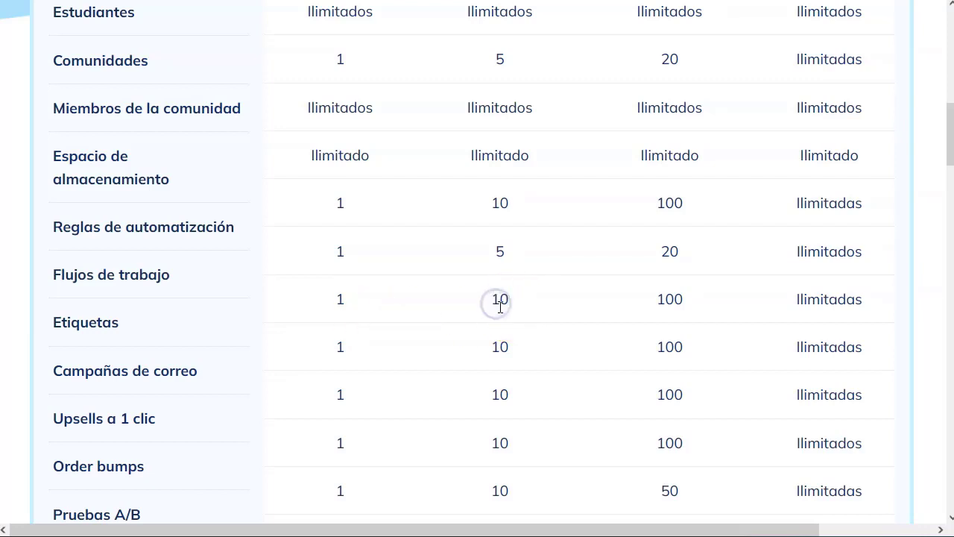
{"action": "left_click_drag", "start_coordinate": [493, 297], "coordinate": [511, 300]}
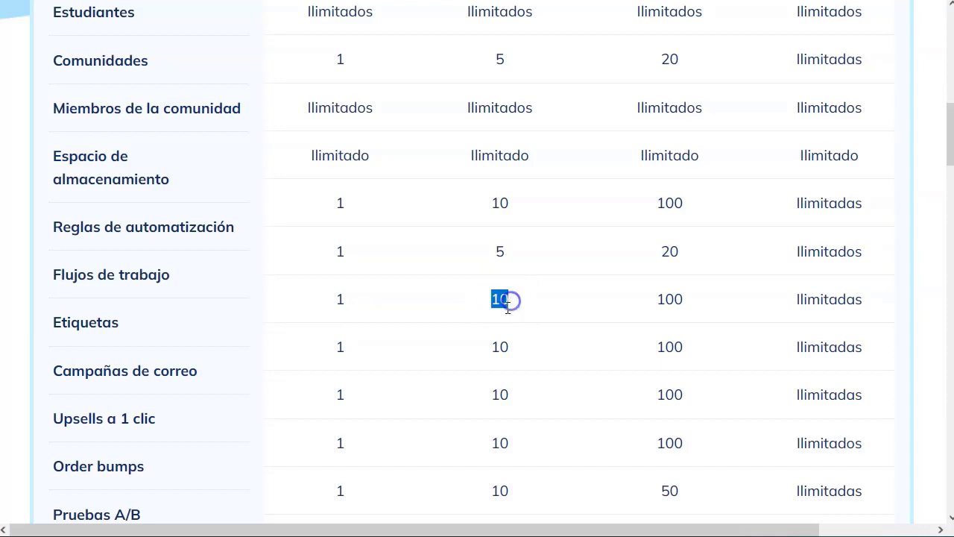
{"action": "left_click", "coordinate": [501, 310]}
{"action": "scroll", "coordinate": [502, 300], "scroll_direction": "up", "scroll_amount": 10}
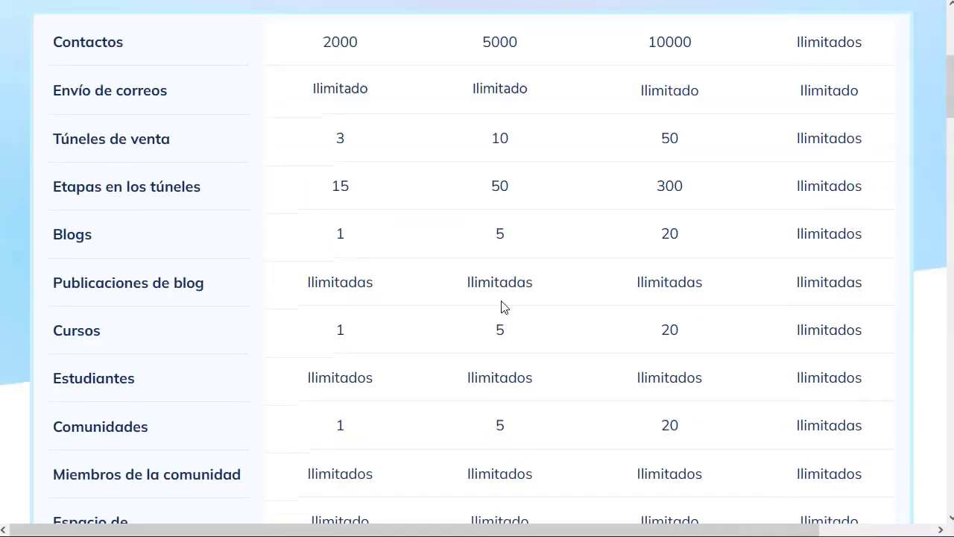
Step: Check the monthly price, contact limit and tag limit (Etiquetas) of the Webinar plan in the pricing table
{"action": "scroll", "coordinate": [505, 239], "scroll_direction": "down", "scroll_amount": 1}
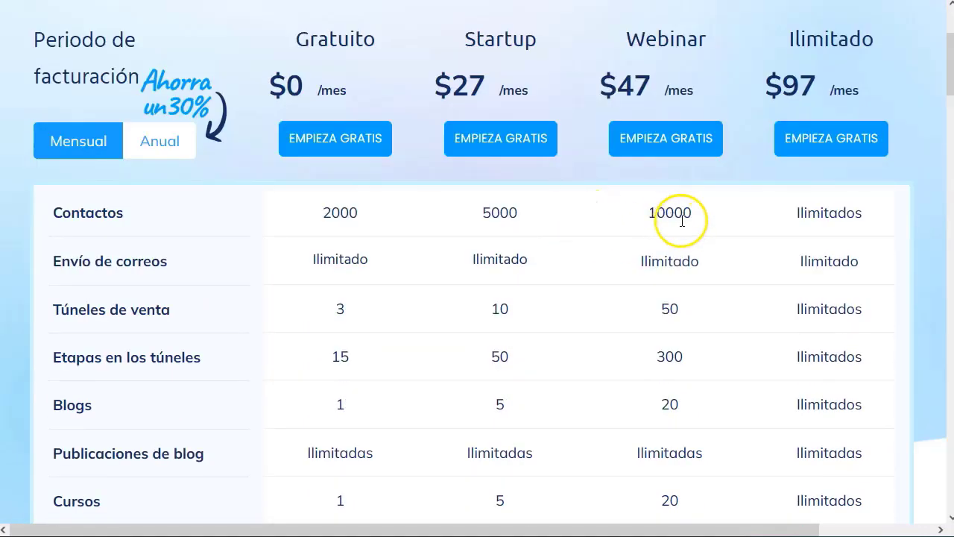
{"action": "scroll", "coordinate": [660, 190], "scroll_direction": "up", "scroll_amount": 1}
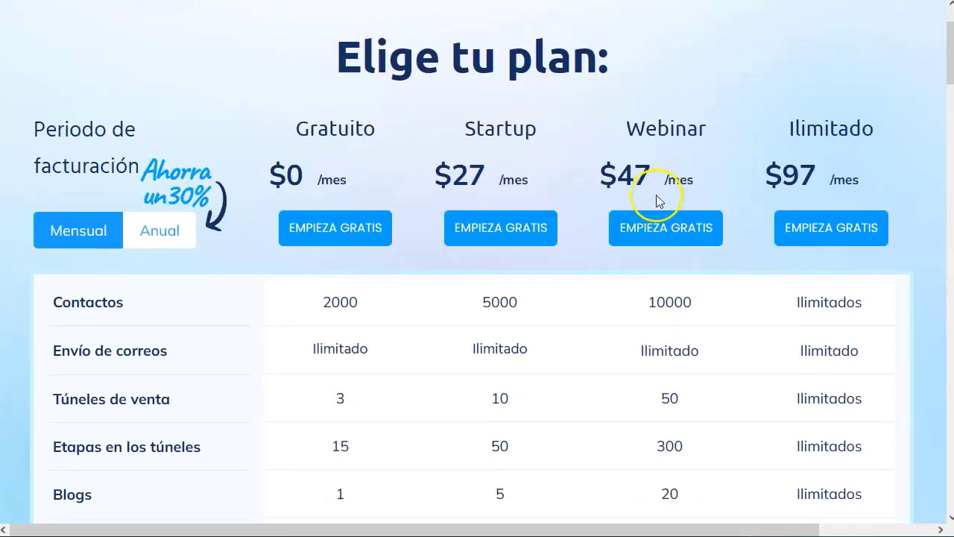
{"action": "scroll", "coordinate": [678, 356], "scroll_direction": "down", "scroll_amount": 3}
{"action": "scroll", "coordinate": [679, 359], "scroll_direction": "down", "scroll_amount": 3}
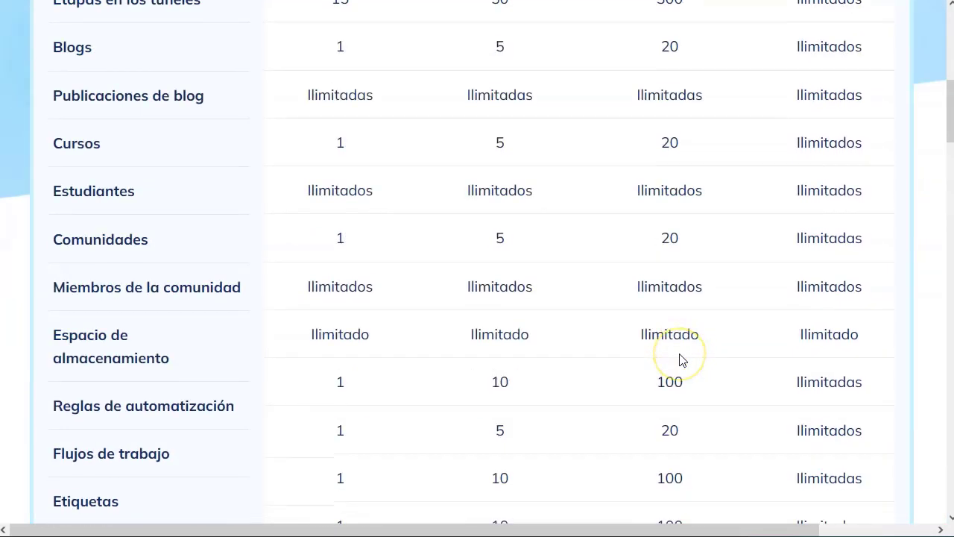
{"action": "scroll", "coordinate": [679, 359], "scroll_direction": "down", "scroll_amount": 1}
{"action": "double_click", "coordinate": [669, 299]}
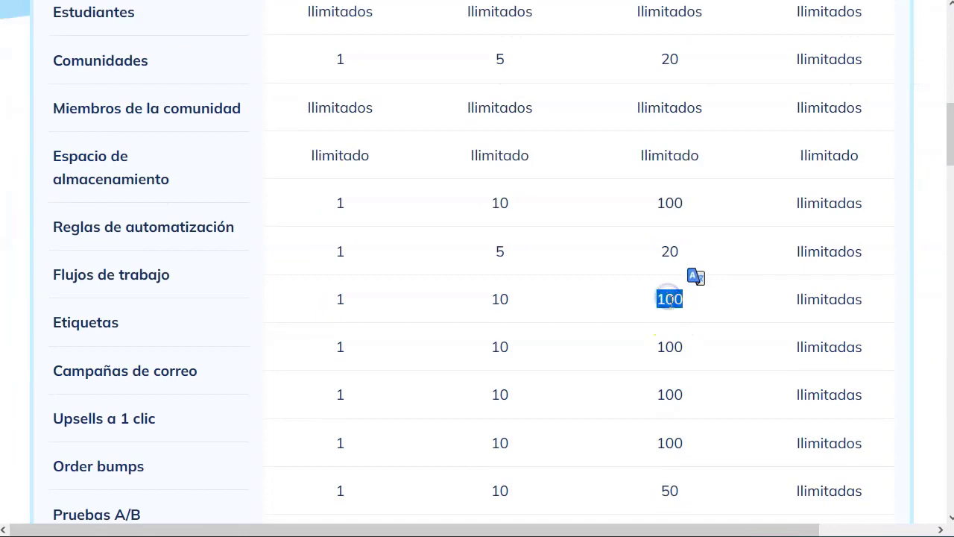
{"action": "left_click", "coordinate": [699, 323]}
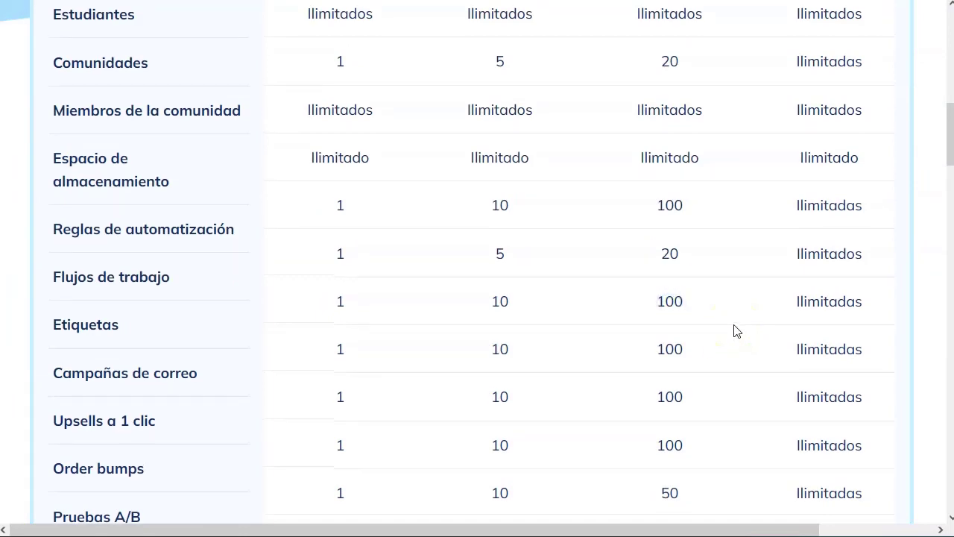
Step: Look at the Ilimitado plan's contact limit and recheck the contact and tag limits of the Gratuito plan
{"action": "scroll", "coordinate": [734, 330], "scroll_direction": "up", "scroll_amount": 5}
{"action": "scroll", "coordinate": [734, 330], "scroll_direction": "up", "scroll_amount": 1}
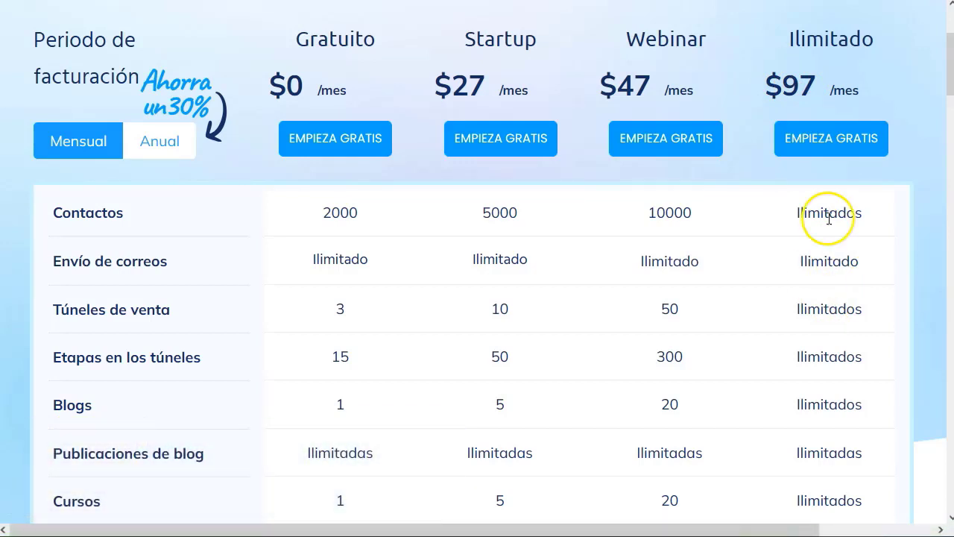
{"action": "double_click", "coordinate": [340, 211]}
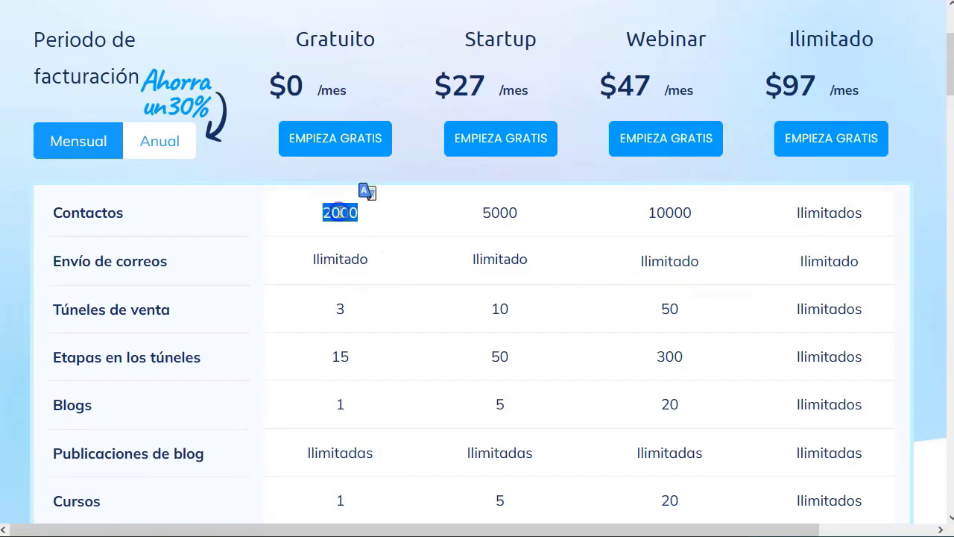
{"action": "left_click", "coordinate": [375, 223]}
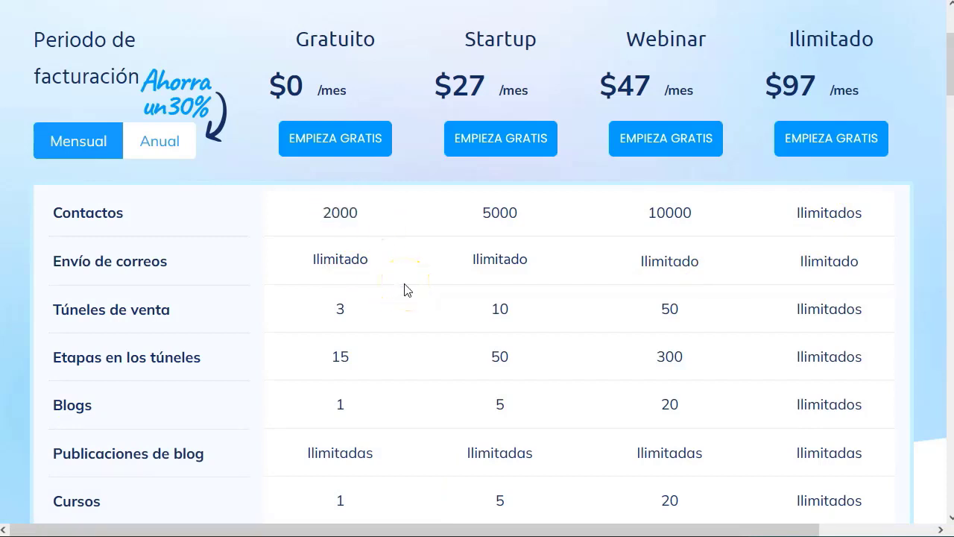
{"action": "scroll", "coordinate": [390, 380], "scroll_direction": "down", "scroll_amount": 3}
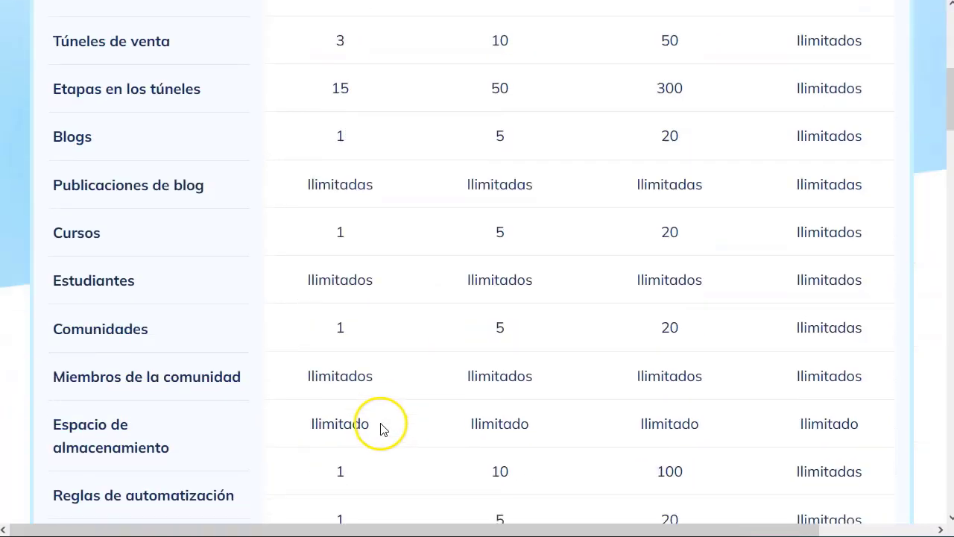
{"action": "scroll", "coordinate": [352, 359], "scroll_direction": "down", "scroll_amount": 2}
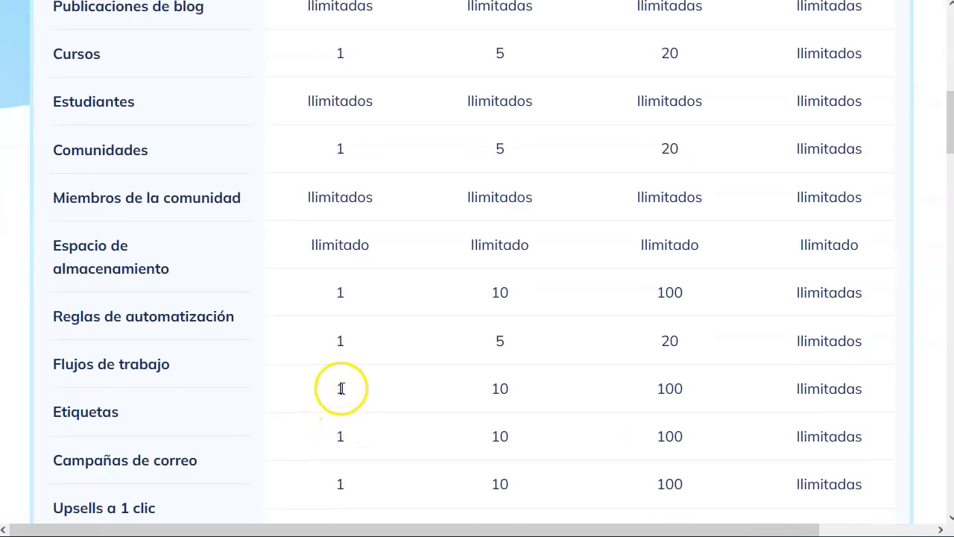
{"action": "double_click", "coordinate": [343, 389]}
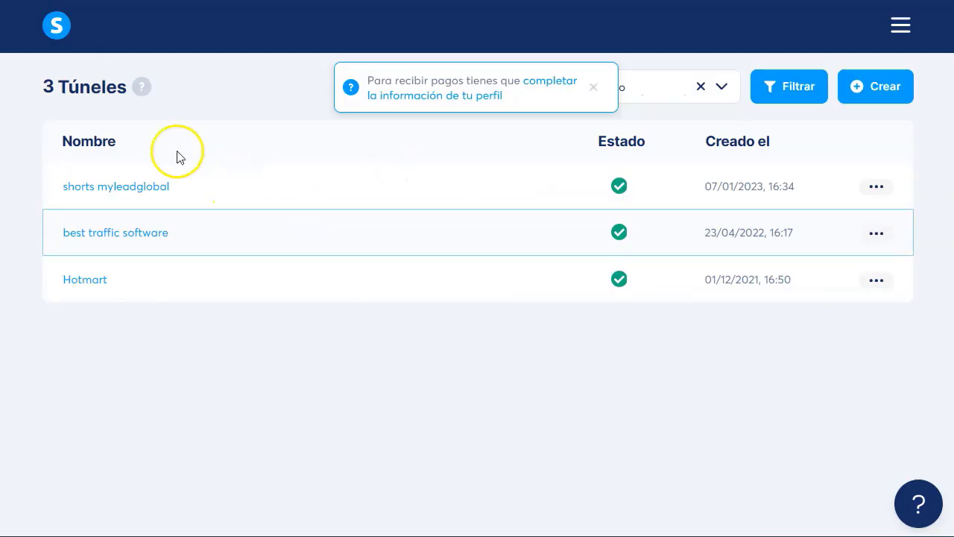
Step: Dismiss the payment profile notice in the systeme.io account and go through the contacts list to the contact import page
{"action": "left_click", "coordinate": [597, 91]}
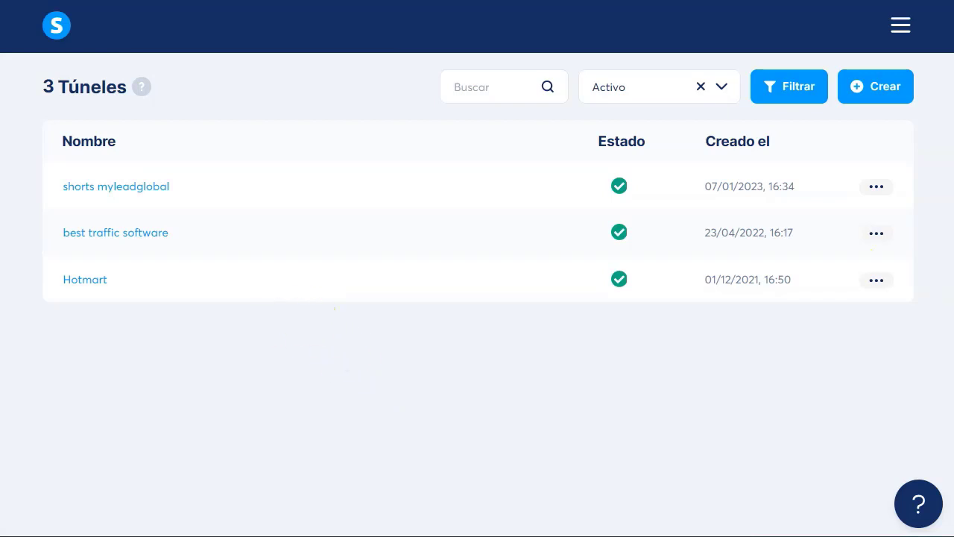
{"action": "left_click", "coordinate": [901, 26]}
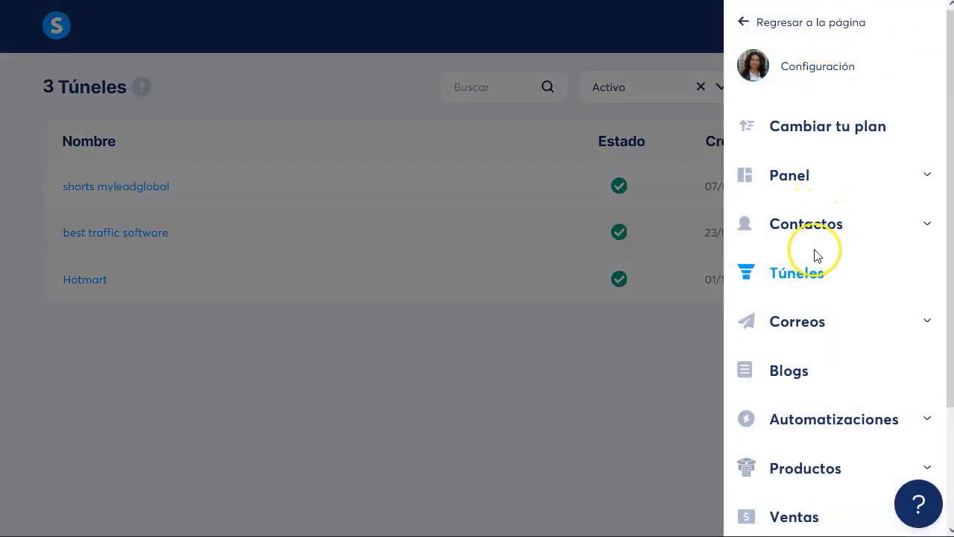
{"action": "left_click", "coordinate": [925, 228]}
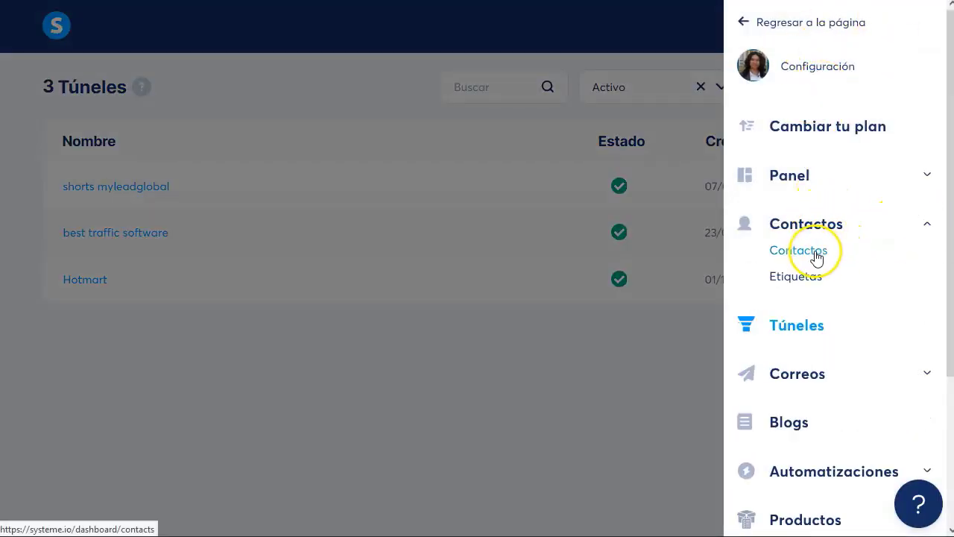
{"action": "left_click", "coordinate": [789, 253]}
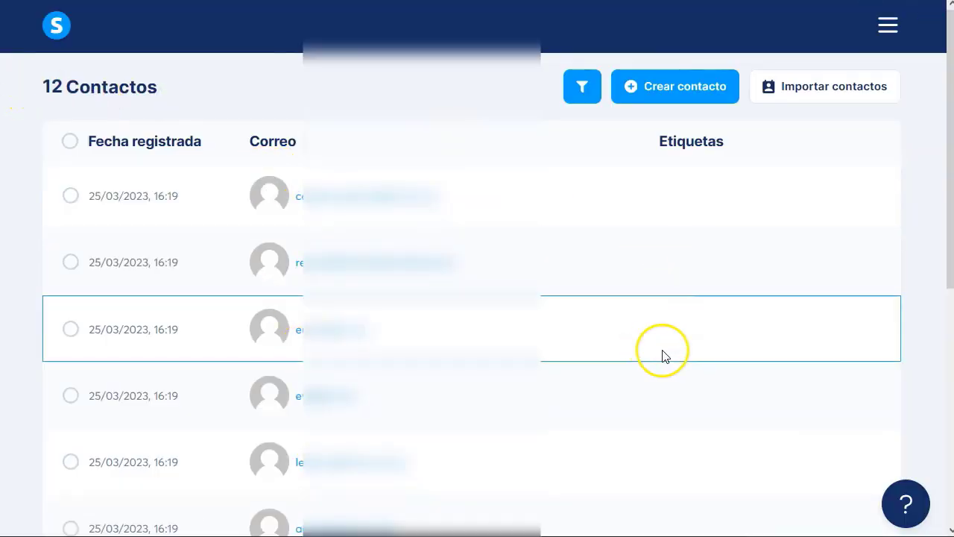
{"action": "left_click", "coordinate": [825, 88]}
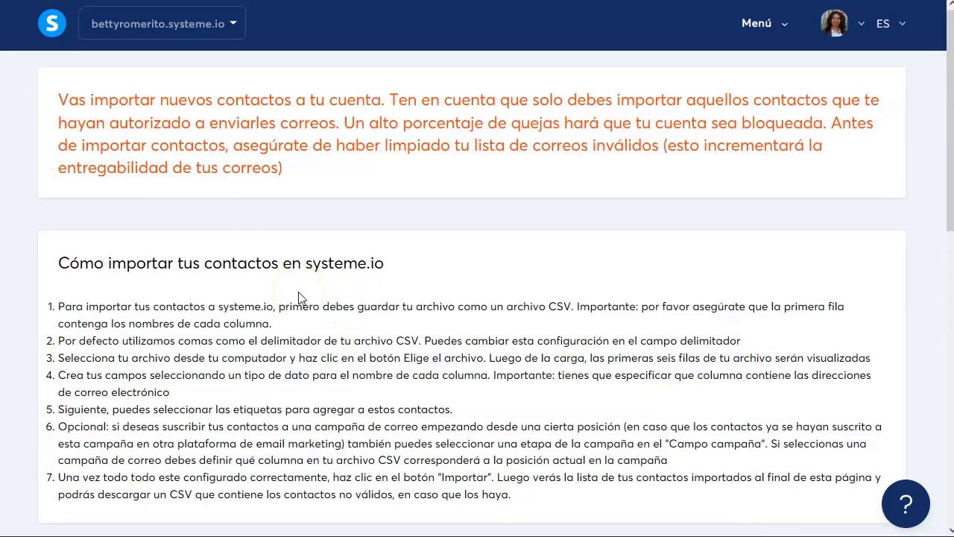
Step: Read the contact import instructions, focusing on saving the file as CSV and selecting tags for the imported contacts
{"action": "scroll", "coordinate": [299, 291], "scroll_direction": "down", "scroll_amount": 1}
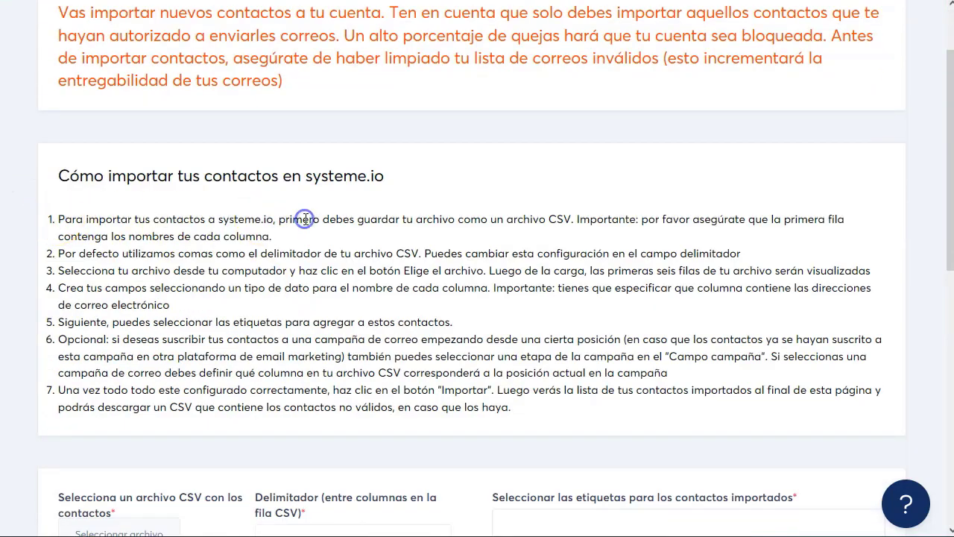
{"action": "left_click_drag", "start_coordinate": [355, 218], "coordinate": [587, 219]}
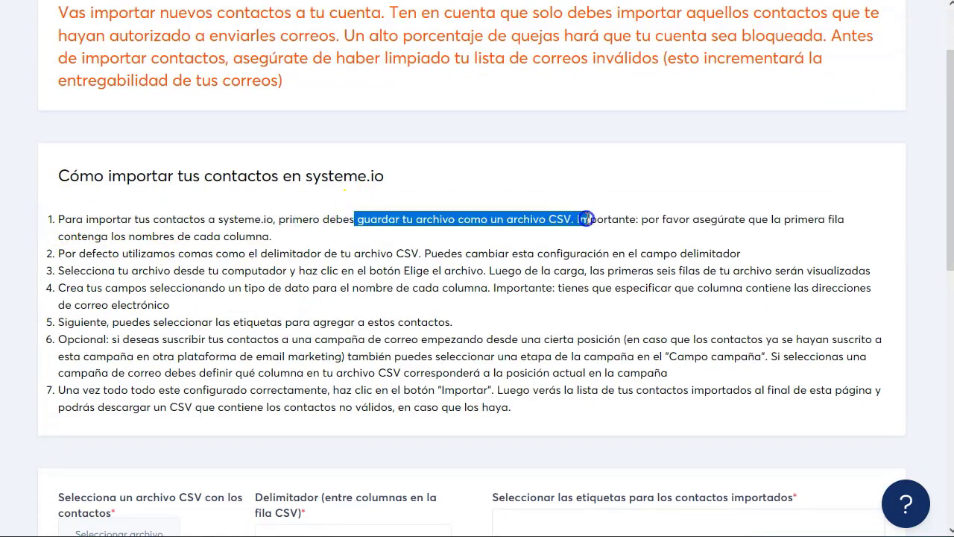
{"action": "left_click", "coordinate": [575, 241]}
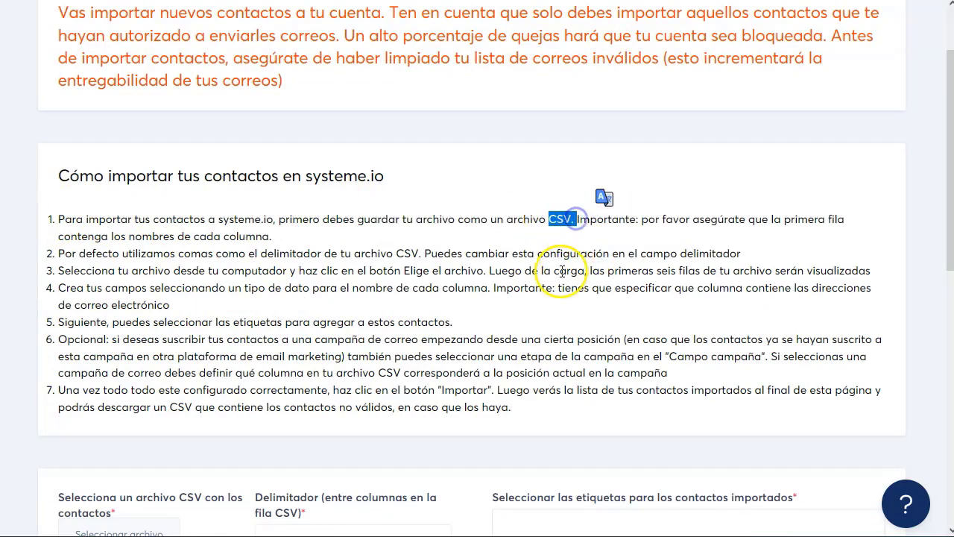
{"action": "left_click", "coordinate": [560, 271]}
{"action": "double_click", "coordinate": [558, 217]}
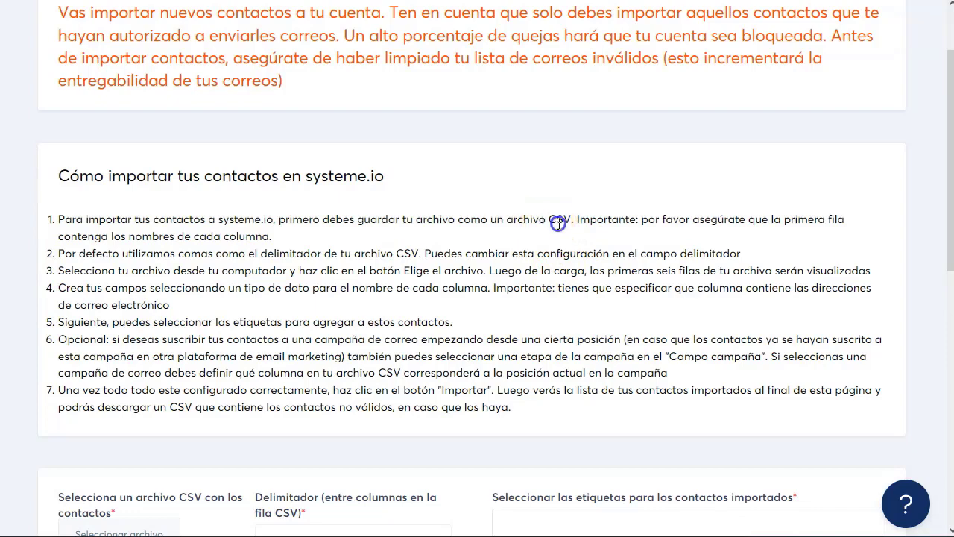
{"action": "left_click", "coordinate": [577, 273]}
{"action": "left_click", "coordinate": [682, 293]}
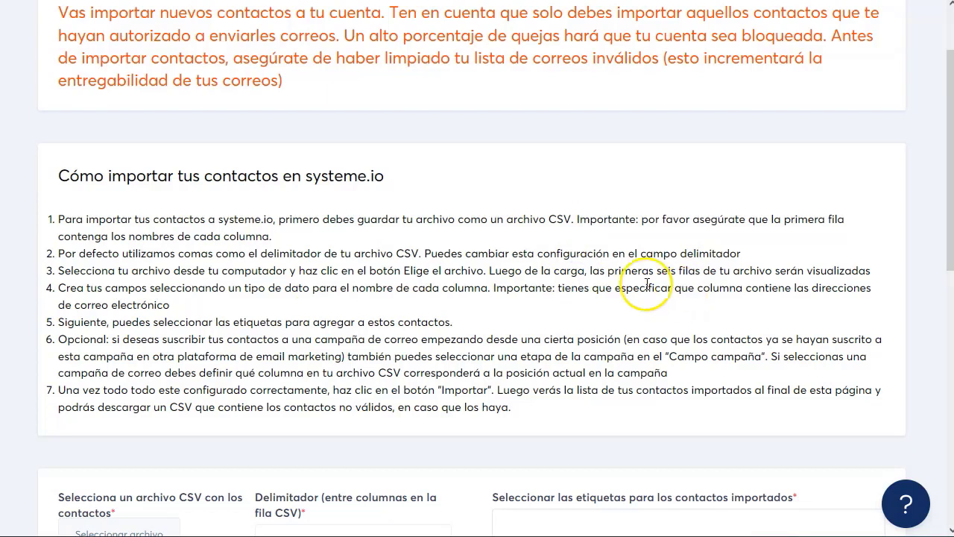
{"action": "left_click", "coordinate": [397, 326]}
{"action": "left_click", "coordinate": [343, 297]}
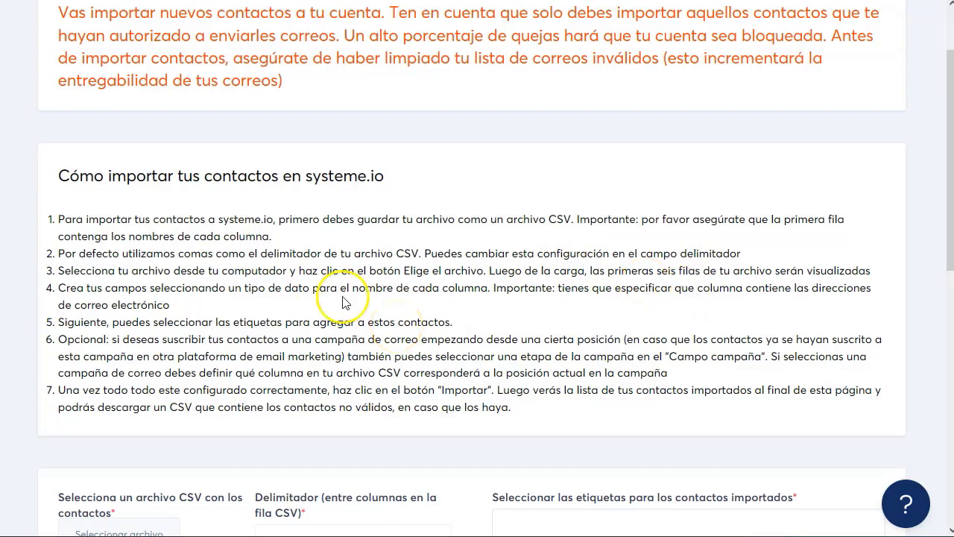
Step: Switch to File Explorer, locate listatest.txt and compare its file type with the CSV requirement in the import instructions
{"action": "left_click", "coordinate": [46, 95]}
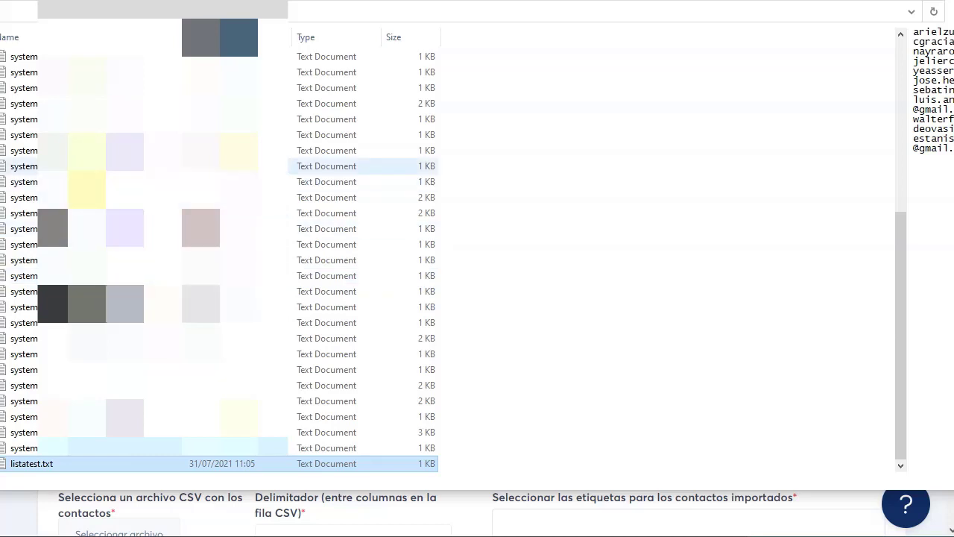
{"action": "left_click", "coordinate": [53, 457]}
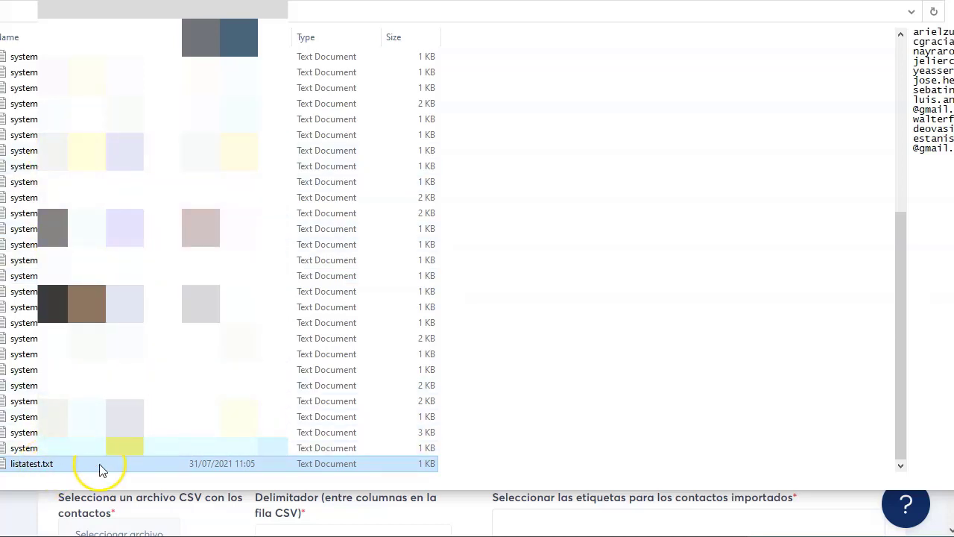
{"action": "left_click", "coordinate": [140, 456]}
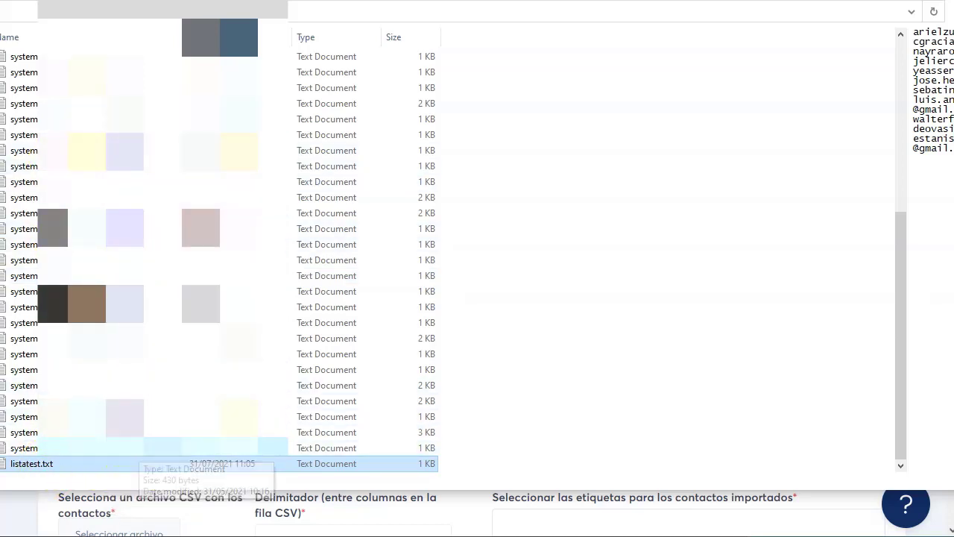
{"action": "double_click", "coordinate": [15, 465]}
{"action": "double_click", "coordinate": [550, 219]}
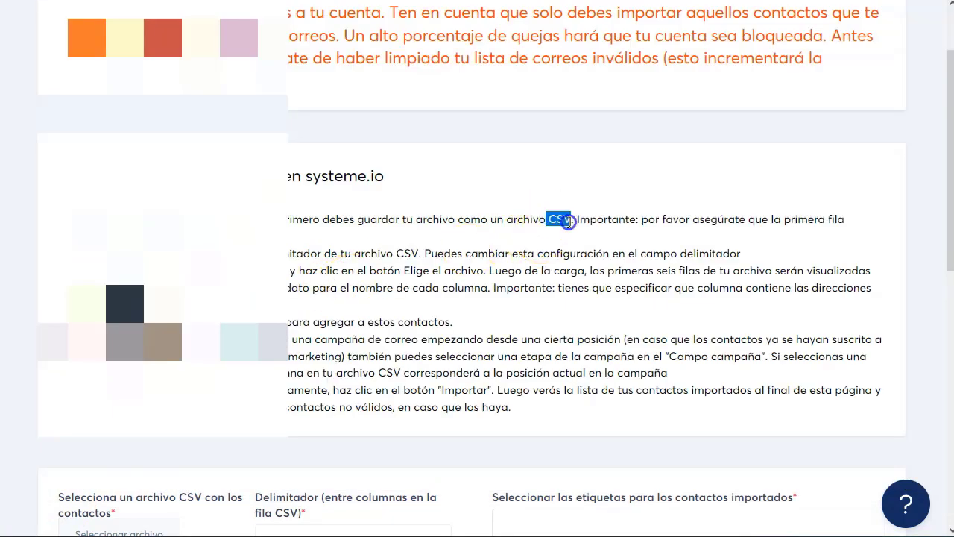
{"action": "left_click", "coordinate": [716, 238]}
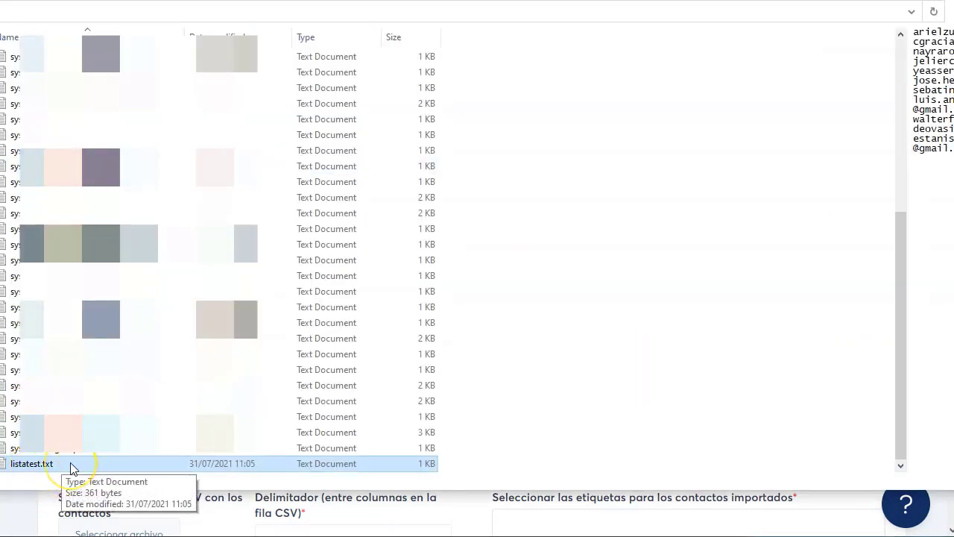
Step: Open listatest.txt in Notepad, add a first line with the column names email and nombre, and save the file
{"action": "double_click", "coordinate": [72, 463]}
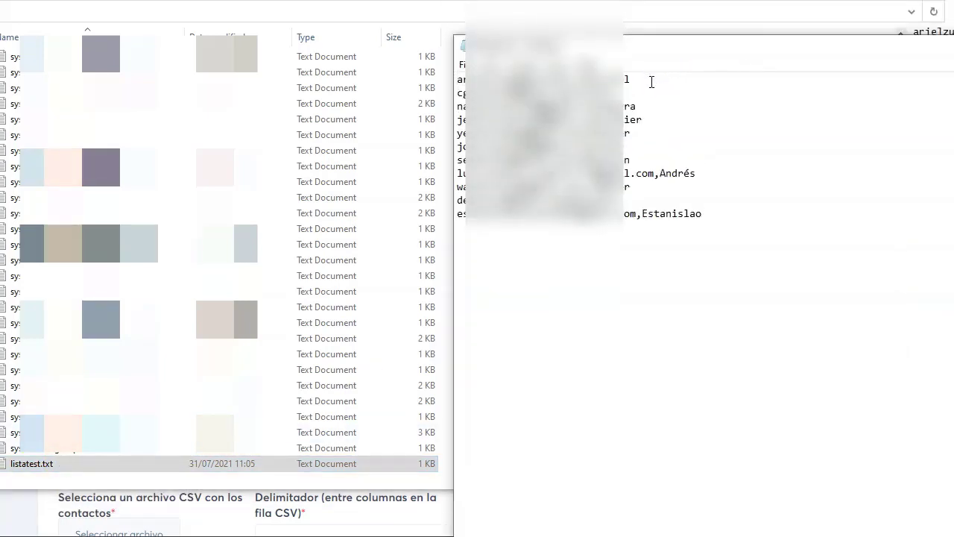
{"action": "key", "text": "Return"}
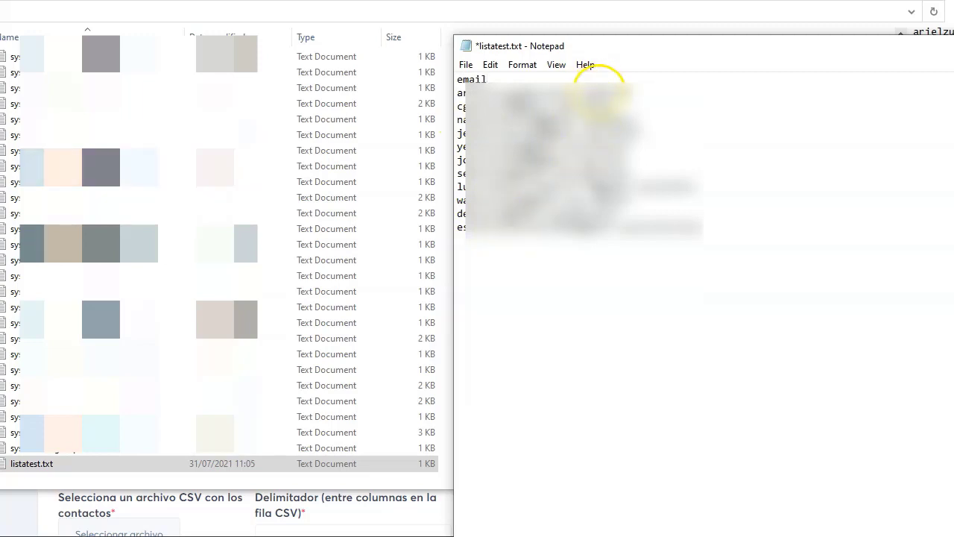
{"action": "double_click", "coordinate": [597, 96]}
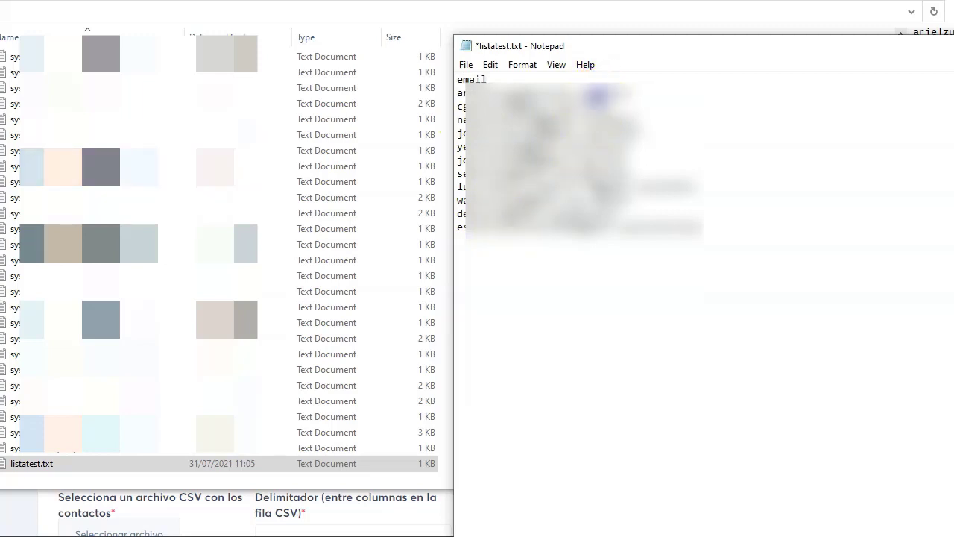
{"action": "left_click", "coordinate": [493, 79]}
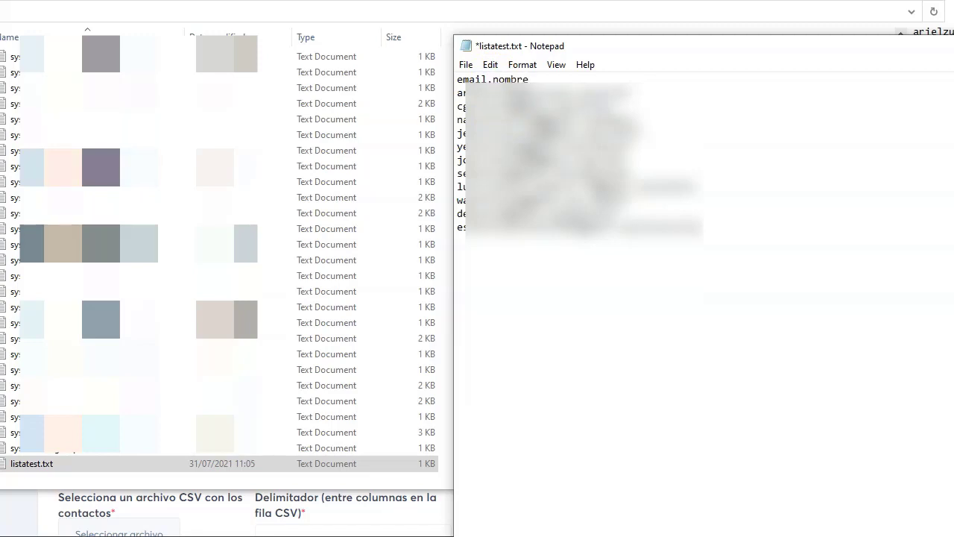
{"action": "left_click", "coordinate": [465, 65]}
{"action": "left_click", "coordinate": [484, 125]}
Step: Rename listatest.txt to listatest.csv so that it becomes a CSV file
{"action": "left_click", "coordinate": [70, 463]}
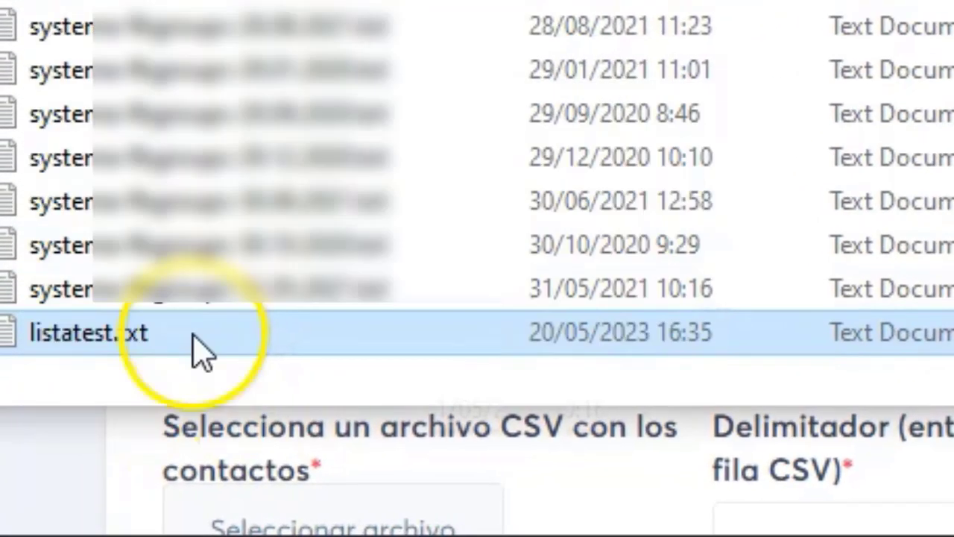
{"action": "double_click", "coordinate": [192, 335]}
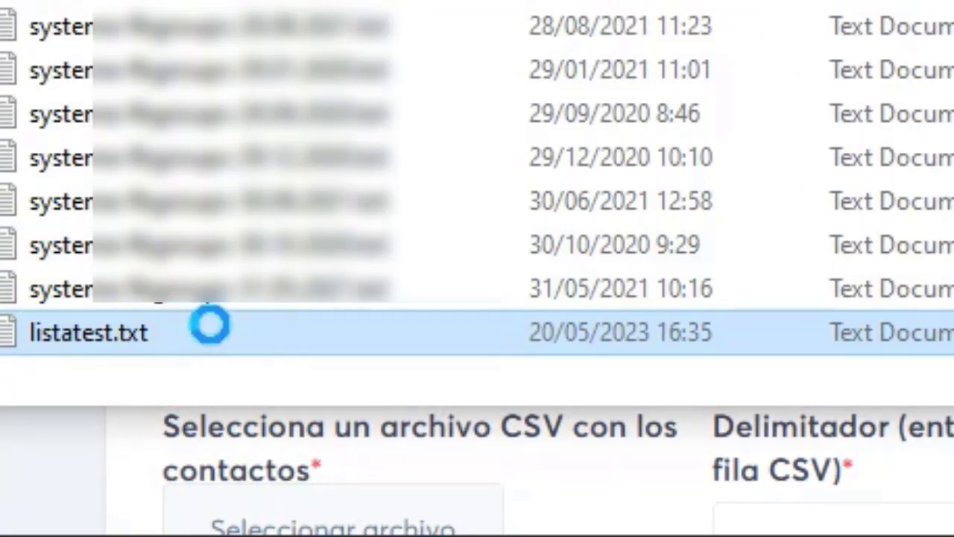
{"action": "right_click", "coordinate": [210, 328]}
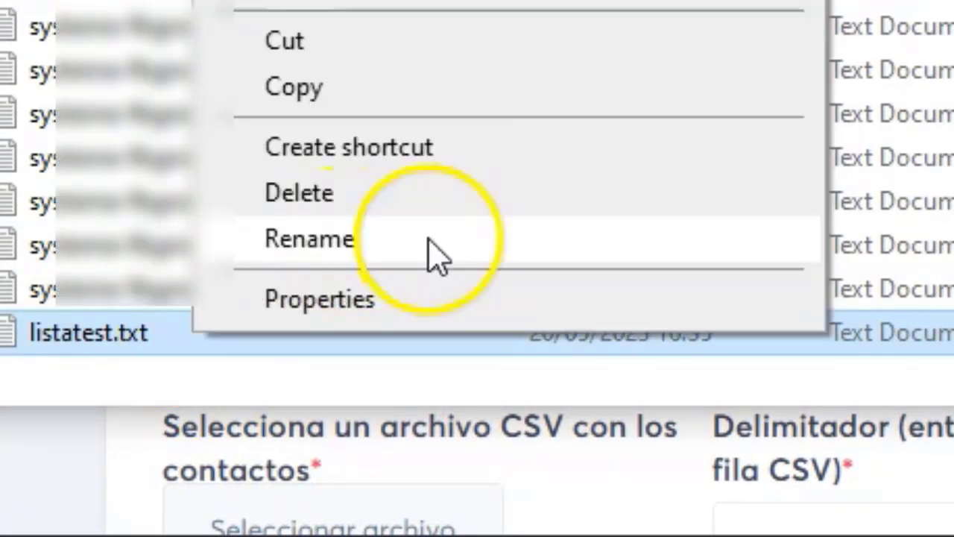
{"action": "left_click", "coordinate": [436, 253]}
{"action": "left_click", "coordinate": [191, 331]}
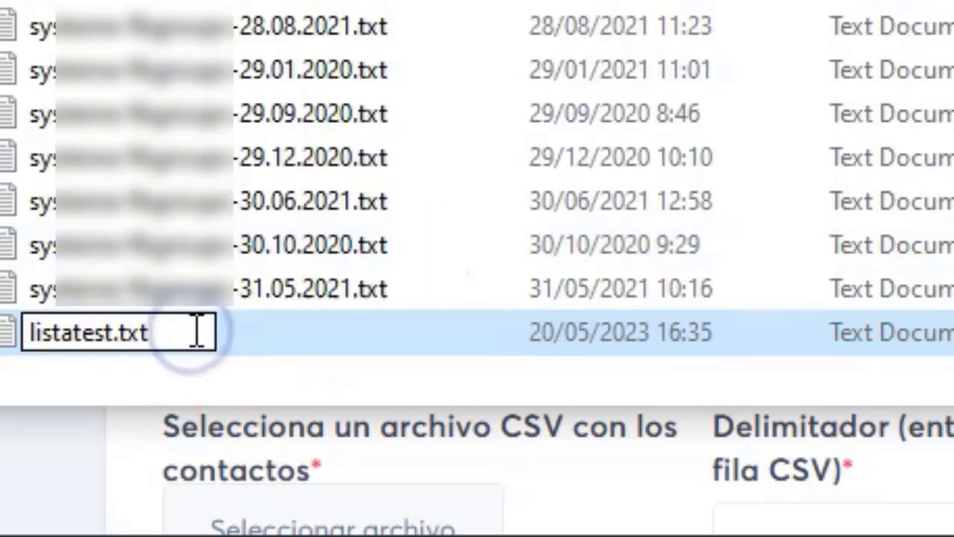
{"action": "key", "text": "BackSpace"}
{"action": "key", "text": "BackSpace"}
{"action": "key", "text": "BackSpace"}
{"action": "type", "text": "c"}
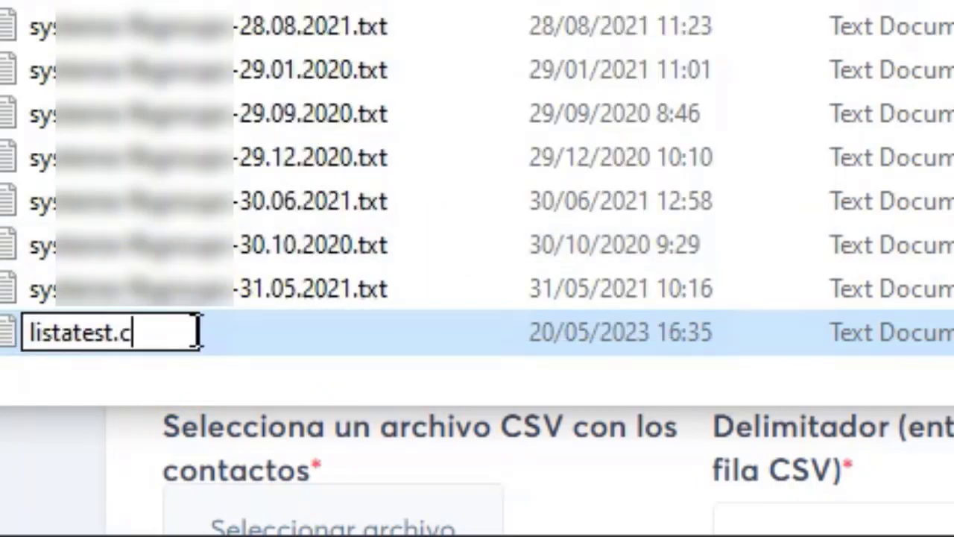
{"action": "type", "text": "sv"}
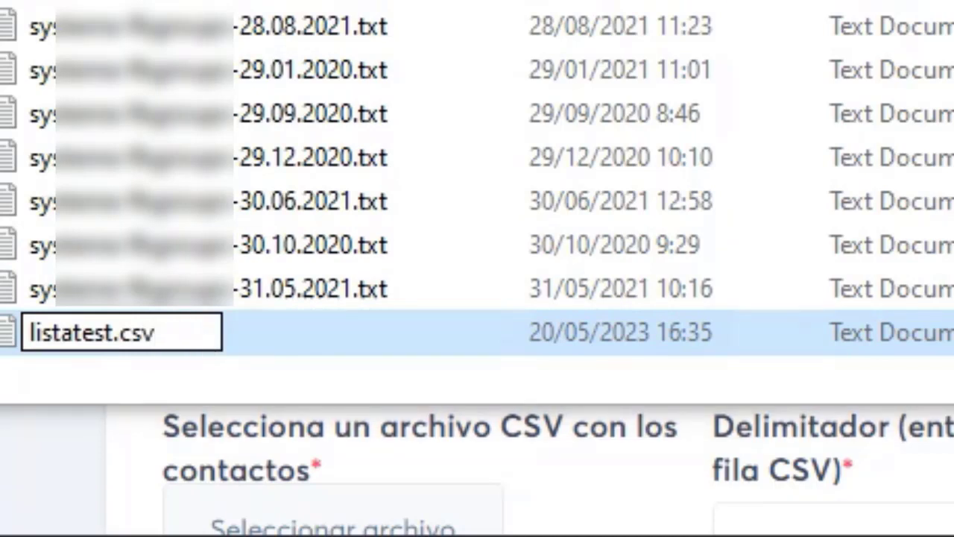
{"action": "key", "text": "Return"}
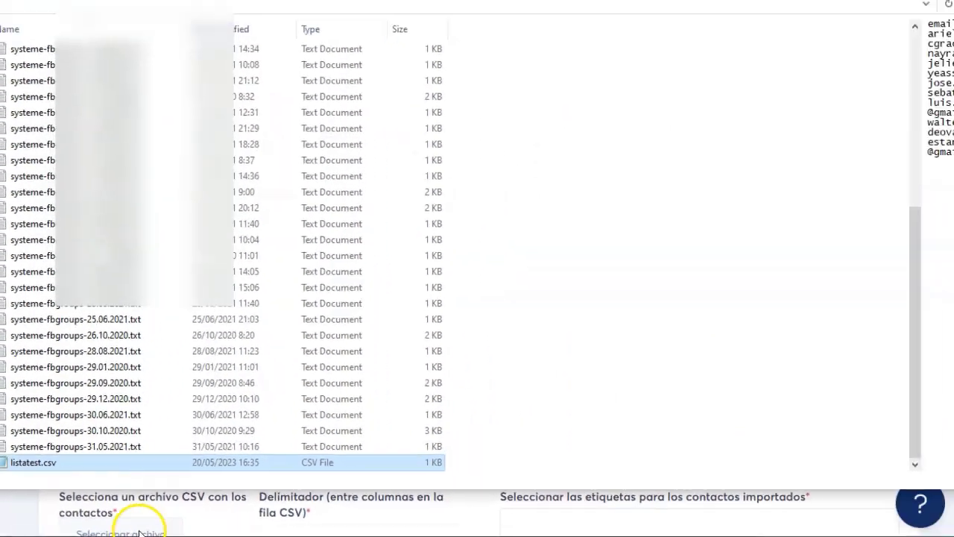
Step: Switch back to the systeme.io import page and read the instructions on the delimiter, column data types, tags and optional campaign
{"action": "double_click", "coordinate": [69, 381]}
{"action": "scroll", "coordinate": [234, 206], "scroll_direction": "down", "scroll_amount": 3}
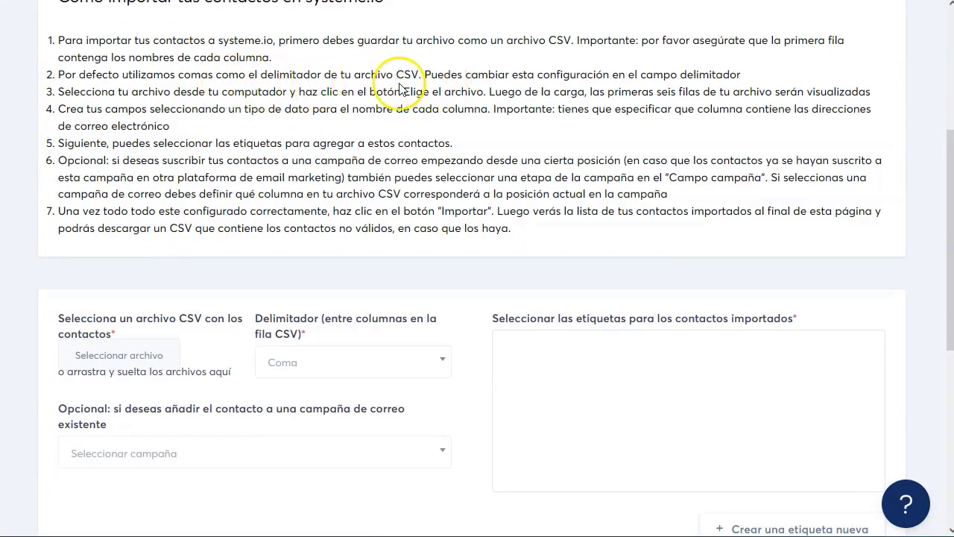
{"action": "double_click", "coordinate": [192, 75]}
{"action": "left_click", "coordinate": [296, 95]}
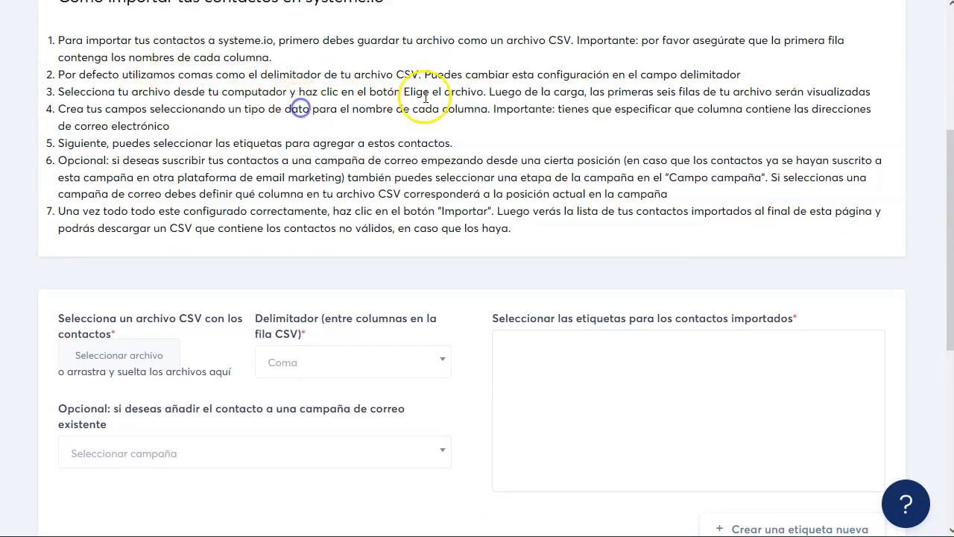
{"action": "triple_click", "coordinate": [85, 110]}
{"action": "left_click", "coordinate": [206, 174]}
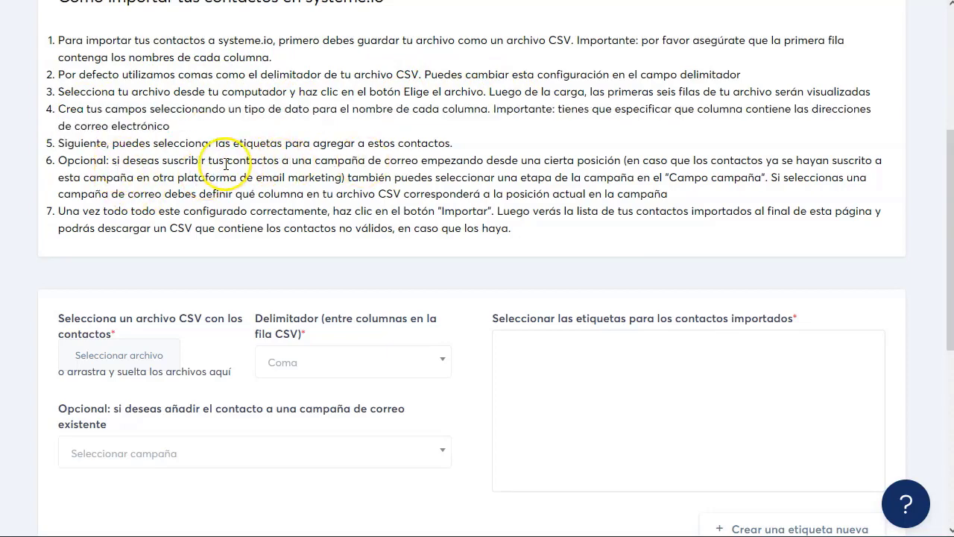
Step: Choose listatest.csv as the contacts file and select Coma as the column delimiter
{"action": "scroll", "coordinate": [223, 159], "scroll_direction": "down", "scroll_amount": 1}
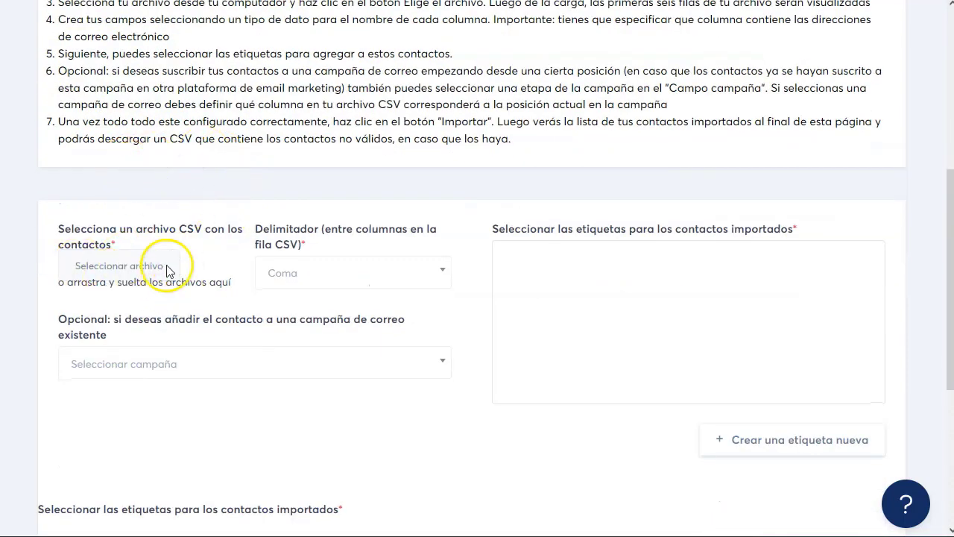
{"action": "left_click", "coordinate": [139, 272]}
{"action": "left_click", "coordinate": [564, 290]}
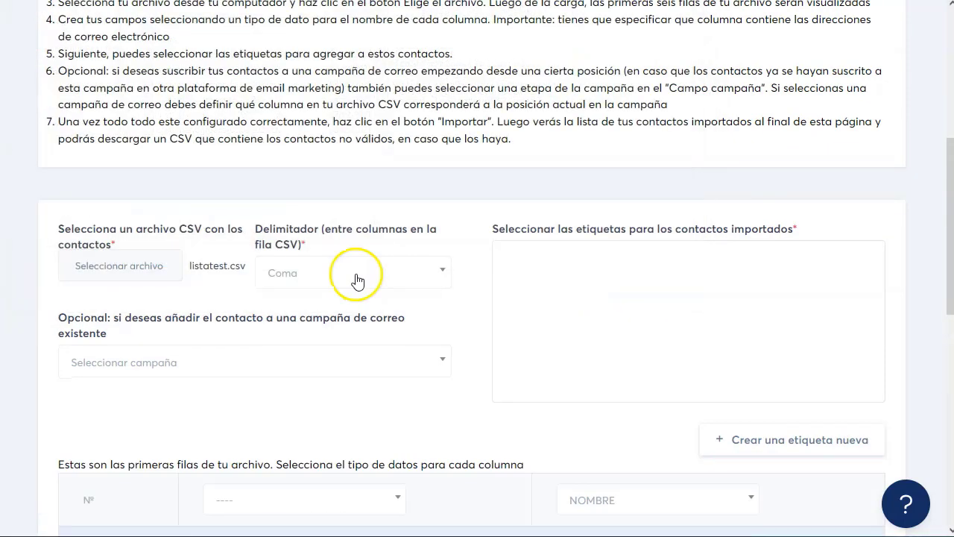
{"action": "left_click", "coordinate": [354, 275]}
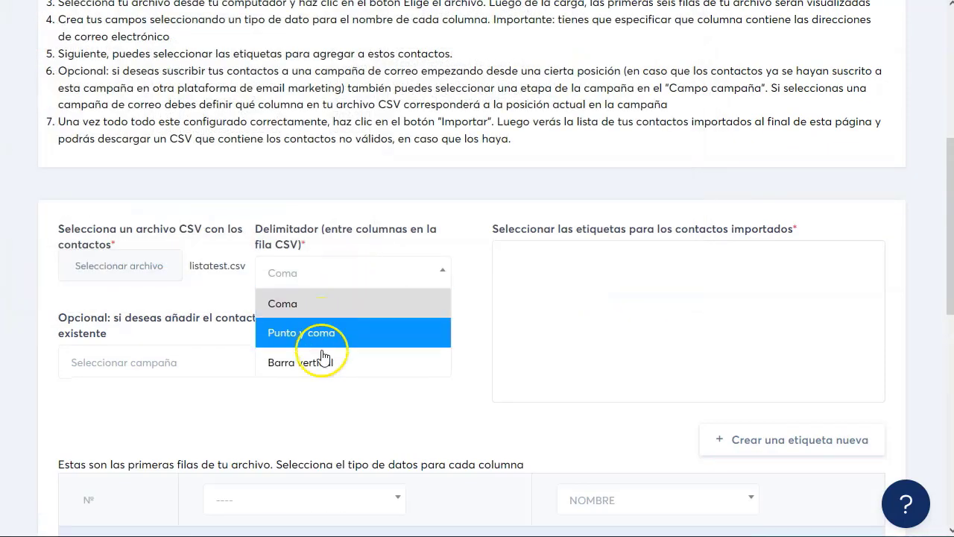
{"action": "left_click", "coordinate": [325, 301]}
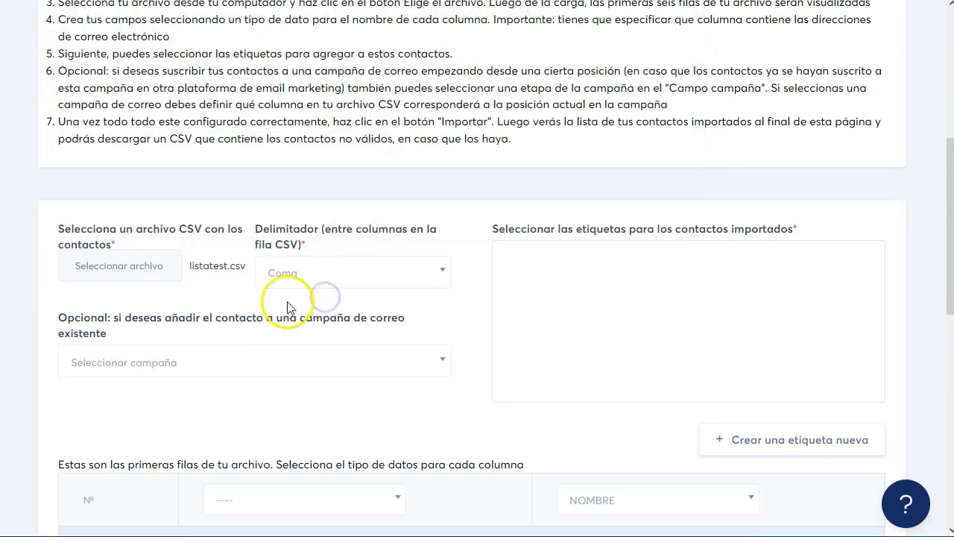
Step: Assign the CORREO data type to the email column in the file preview
{"action": "scroll", "coordinate": [164, 351], "scroll_direction": "down", "scroll_amount": 2}
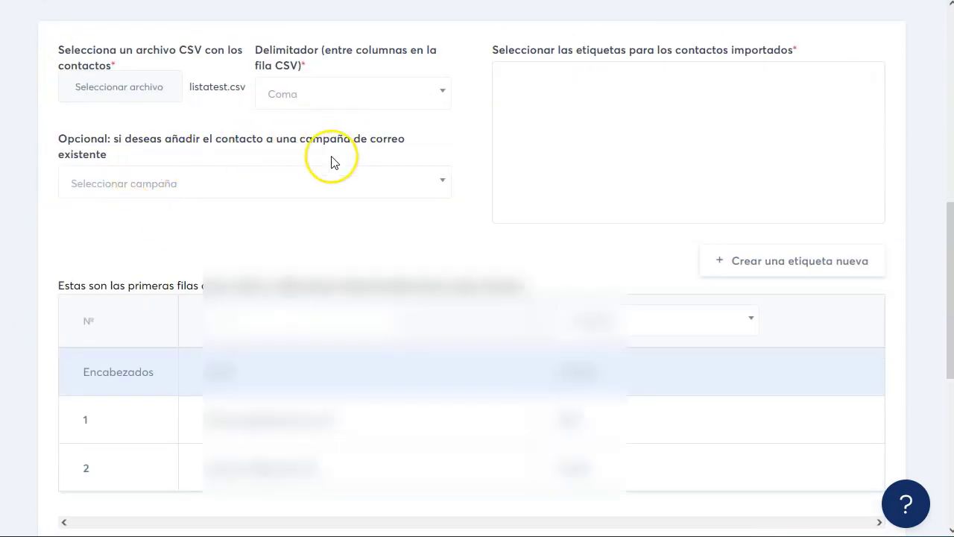
{"action": "scroll", "coordinate": [256, 206], "scroll_direction": "down", "scroll_amount": 2}
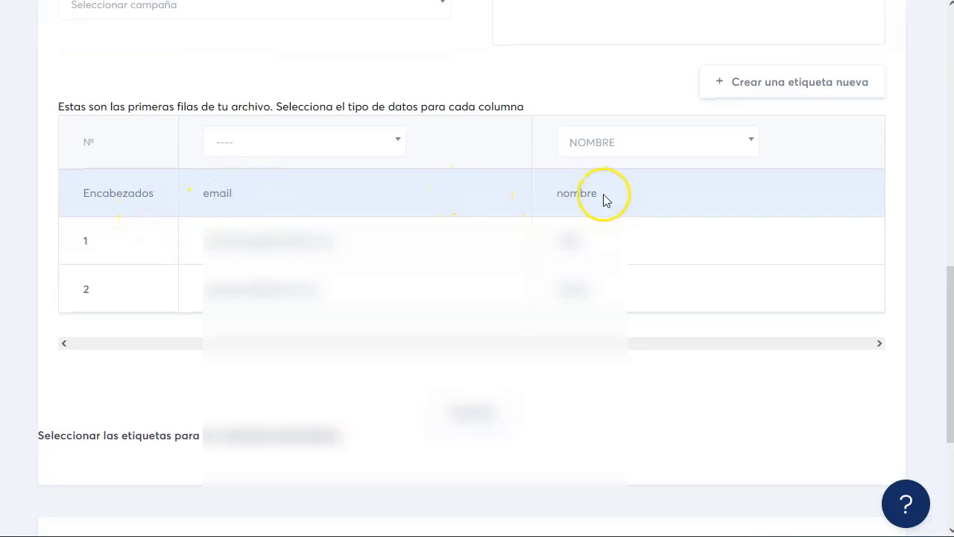
{"action": "left_click", "coordinate": [309, 146]}
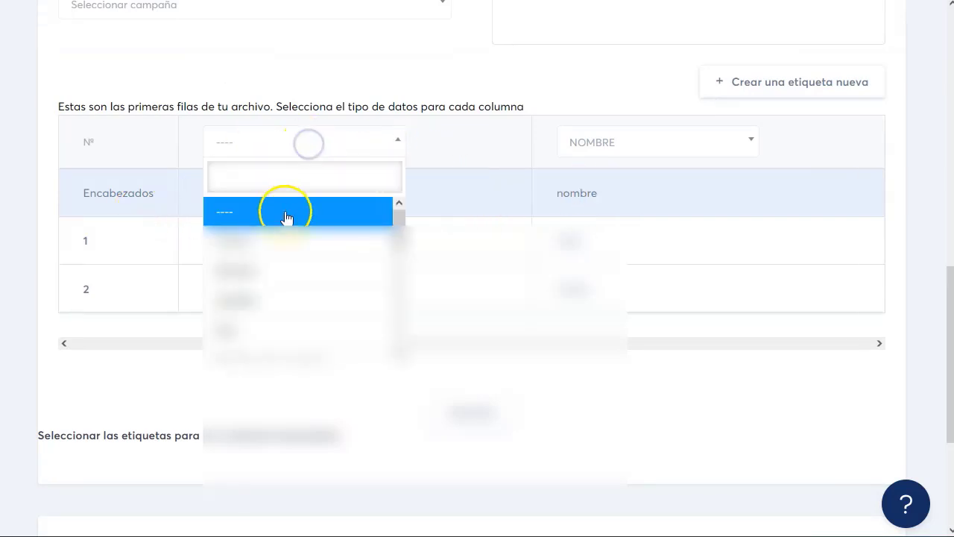
{"action": "left_click", "coordinate": [276, 239]}
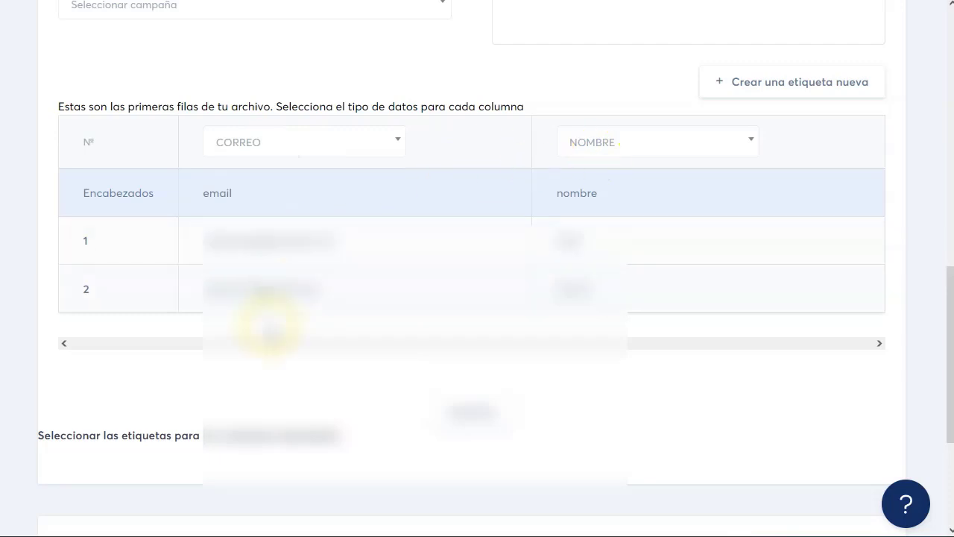
Step: Review the column assignments and import instructions once more, import the contacts, and read the import notice
{"action": "scroll", "coordinate": [514, 317], "scroll_direction": "up", "scroll_amount": 2}
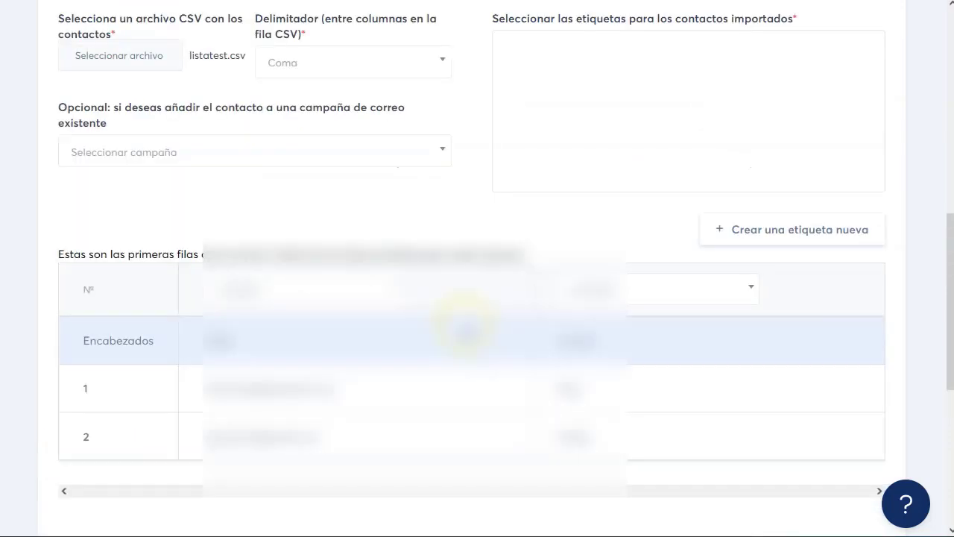
{"action": "scroll", "coordinate": [464, 328], "scroll_direction": "down", "scroll_amount": 3}
{"action": "scroll", "coordinate": [537, 332], "scroll_direction": "up", "scroll_amount": 3}
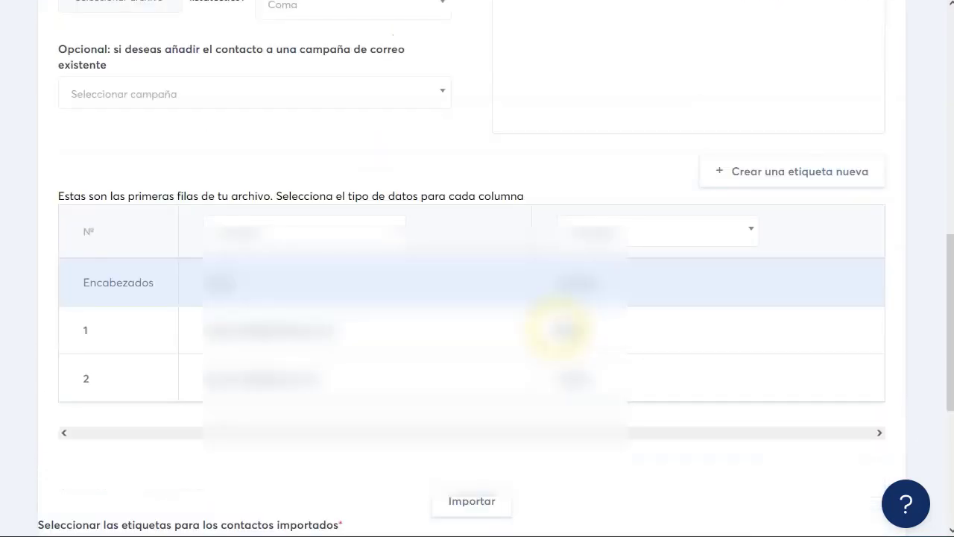
{"action": "scroll", "coordinate": [464, 266], "scroll_direction": "up", "scroll_amount": 5}
{"action": "scroll", "coordinate": [532, 266], "scroll_direction": "up", "scroll_amount": 2}
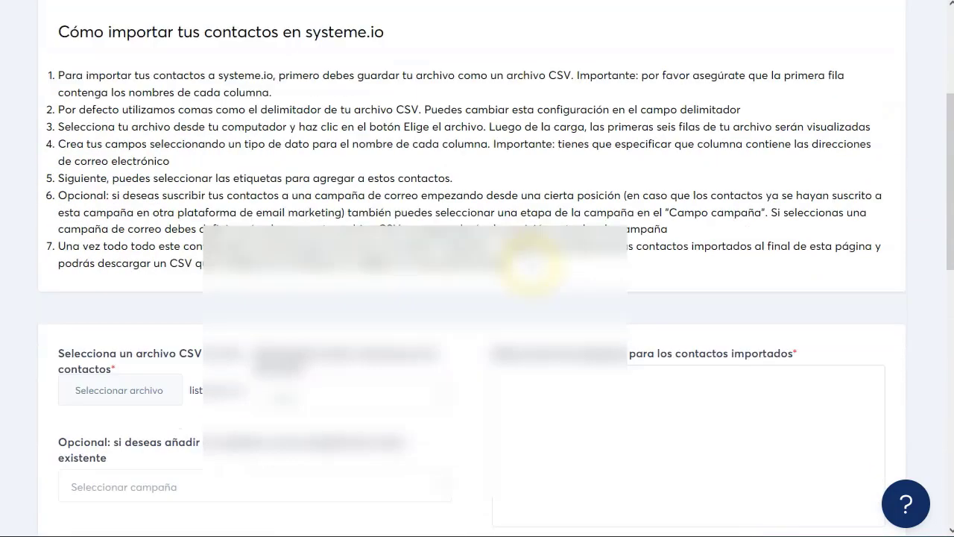
{"action": "scroll", "coordinate": [529, 266], "scroll_direction": "down", "scroll_amount": 6}
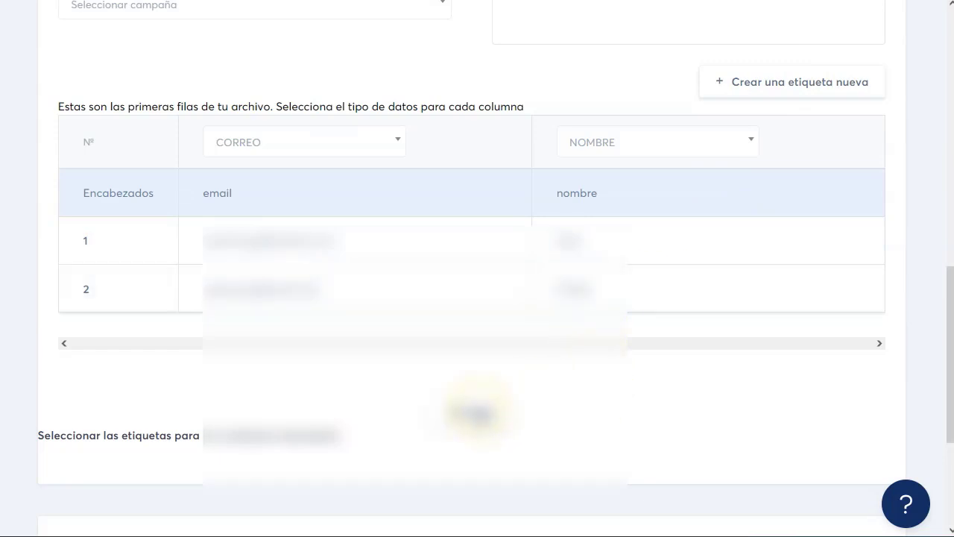
{"action": "left_click", "coordinate": [477, 414]}
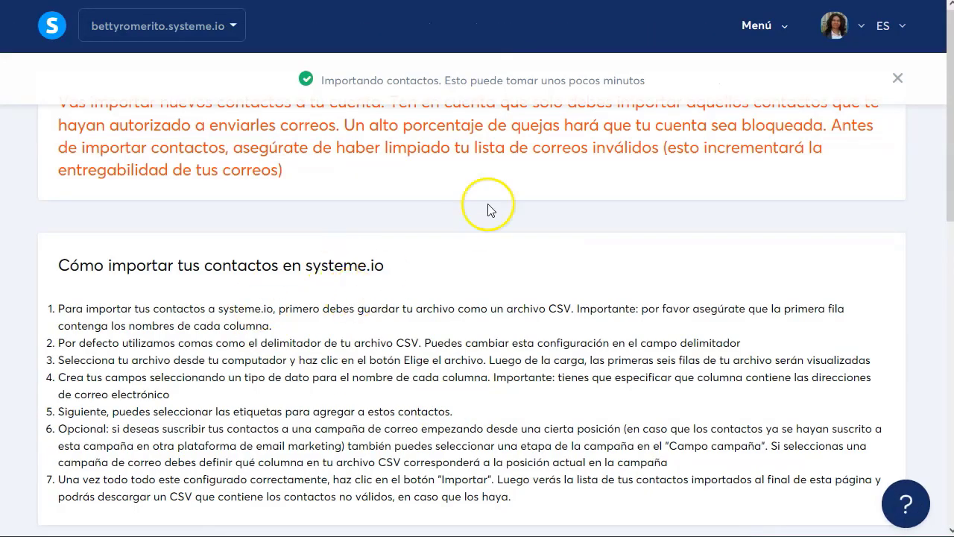
{"action": "left_click_drag", "start_coordinate": [322, 80], "coordinate": [654, 81]}
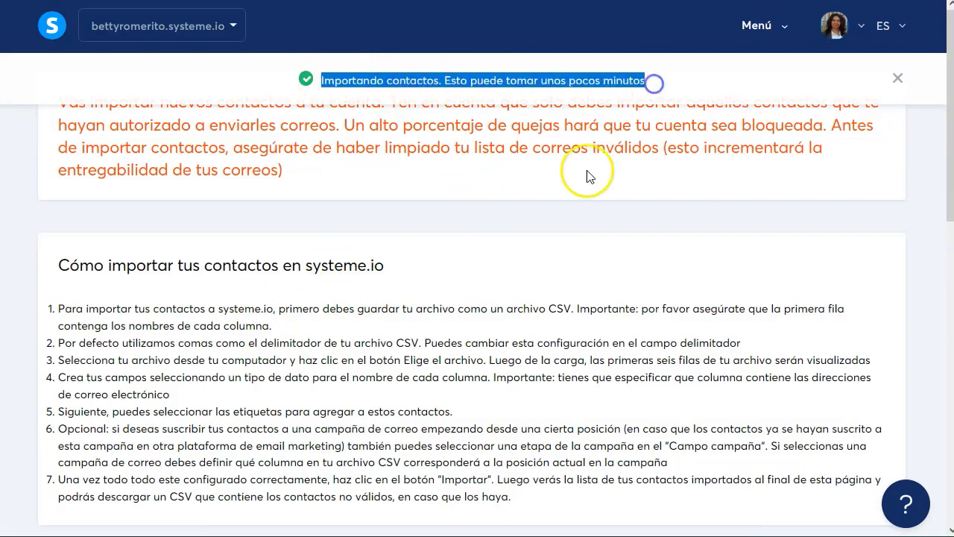
{"action": "left_click", "coordinate": [569, 215]}
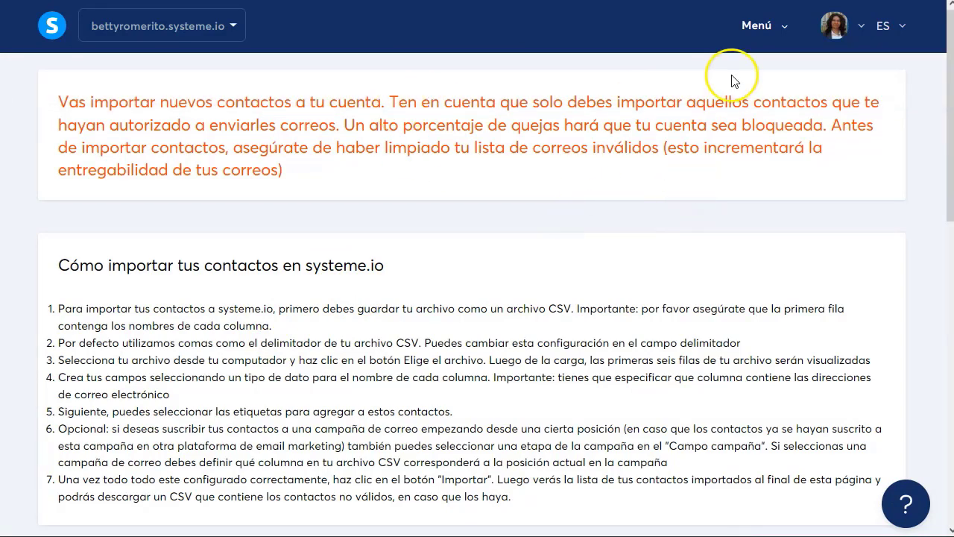
Step: Open the account's Contactos list and check the registration date and time of the newest contact
{"action": "left_click", "coordinate": [768, 32]}
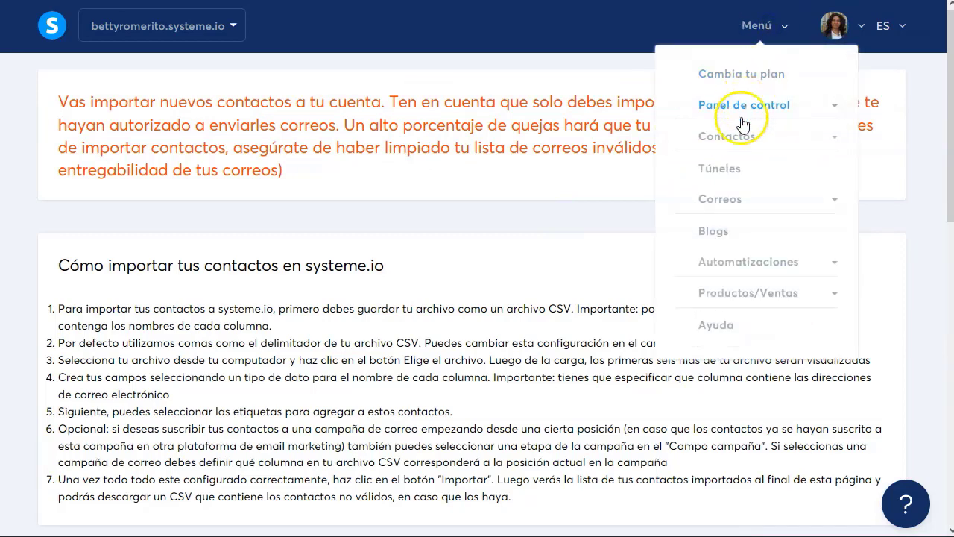
{"action": "left_click", "coordinate": [735, 138]}
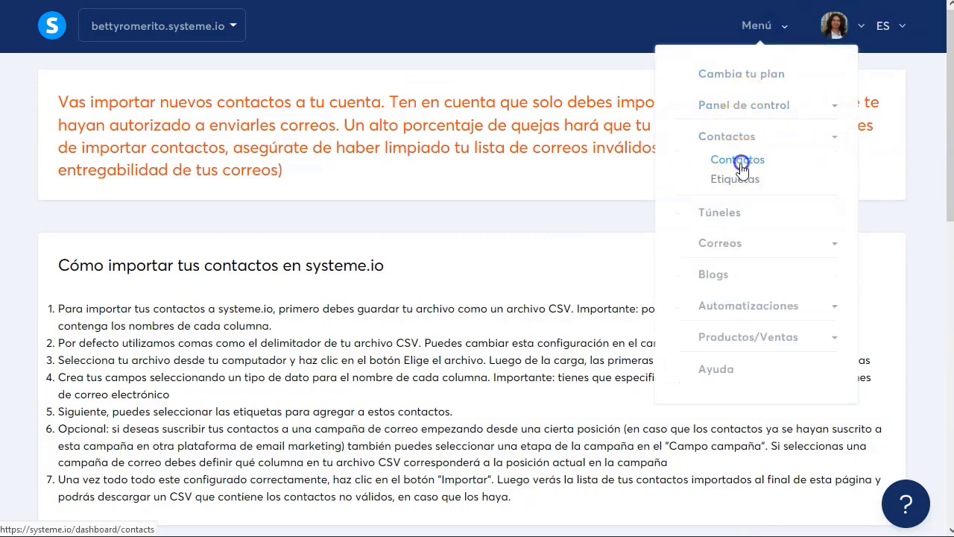
{"action": "left_click", "coordinate": [737, 160]}
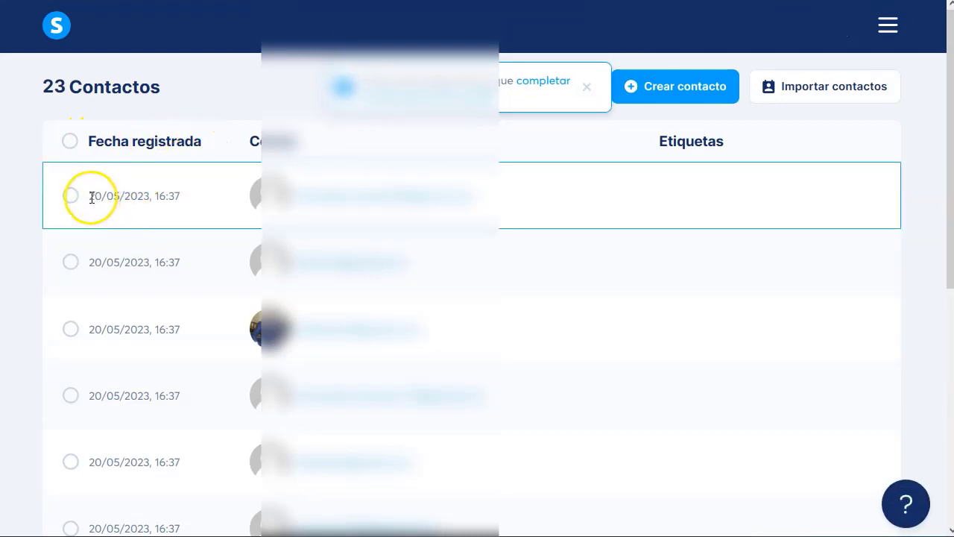
{"action": "left_click_drag", "start_coordinate": [91, 197], "coordinate": [179, 198]}
{"action": "left_click", "coordinate": [170, 196]}
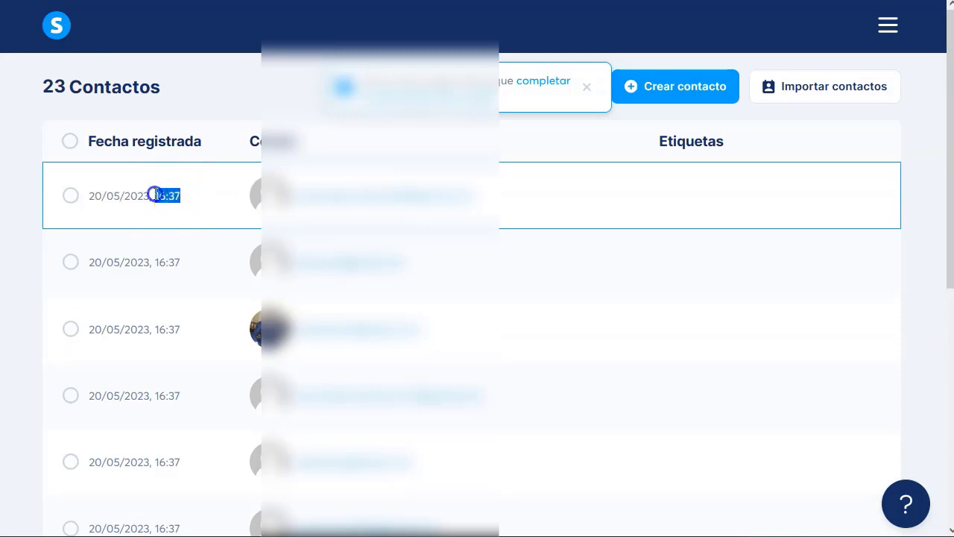
{"action": "left_click", "coordinate": [222, 94]}
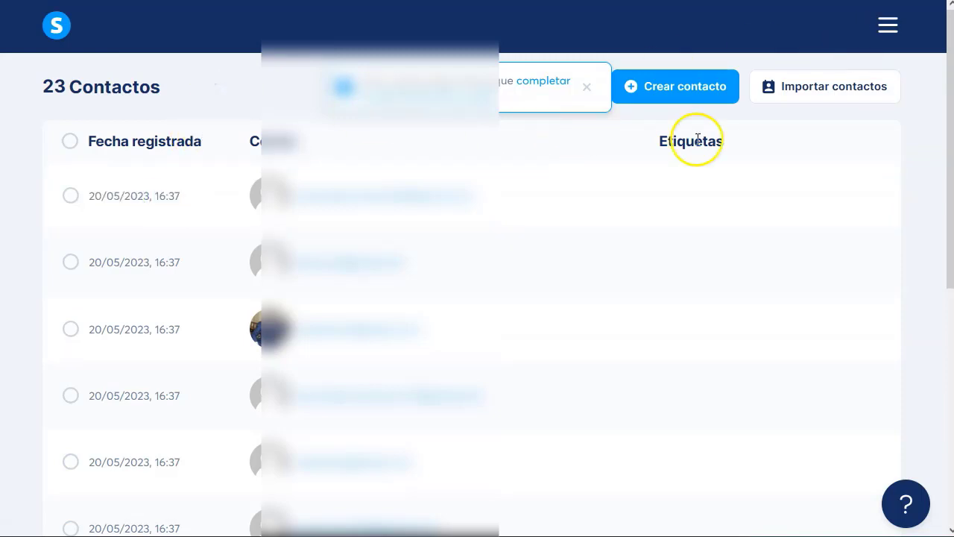
Step: Show 25 contacts per page and look through the whole list, comparing registration dates and checking the contact total
{"action": "scroll", "coordinate": [509, 281], "scroll_direction": "down", "scroll_amount": 5}
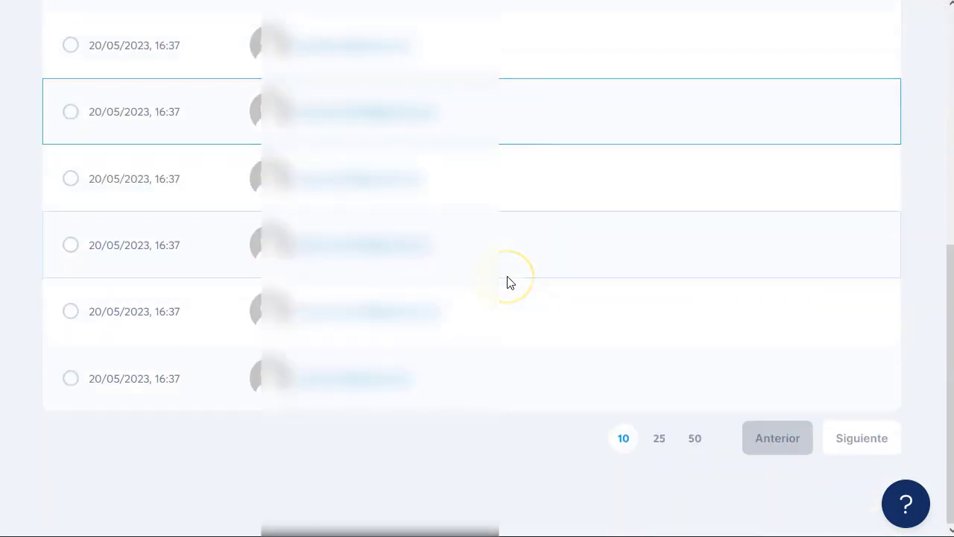
{"action": "left_click", "coordinate": [659, 439]}
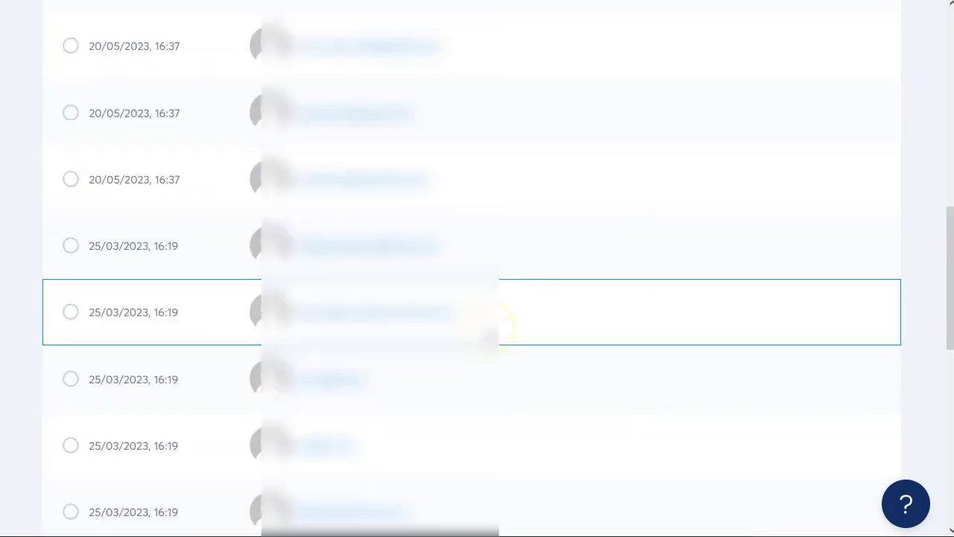
{"action": "scroll", "coordinate": [486, 326], "scroll_direction": "down", "scroll_amount": 5}
{"action": "scroll", "coordinate": [176, 93], "scroll_direction": "up", "scroll_amount": 15}
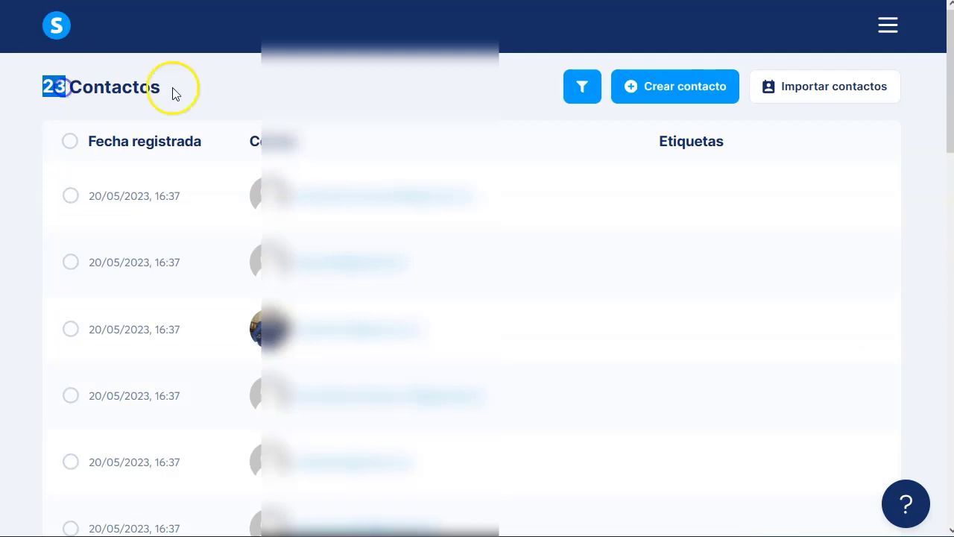
{"action": "left_click", "coordinate": [220, 90]}
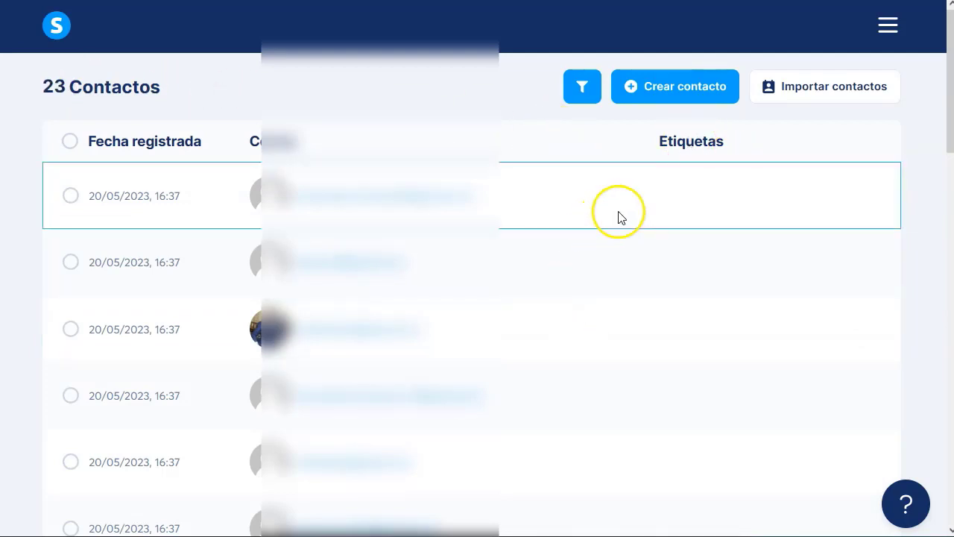
Step: Open the account's list of email newsletters
{"action": "left_click", "coordinate": [889, 28]}
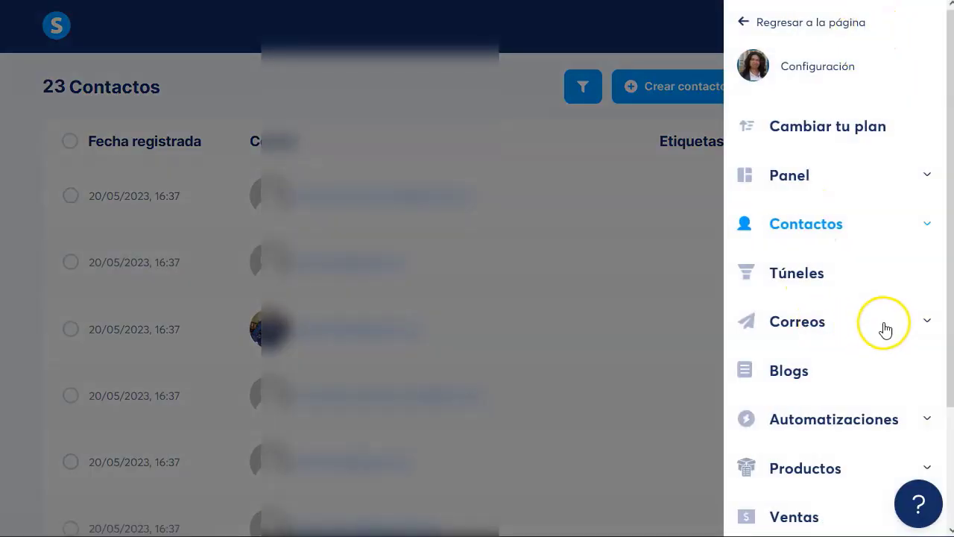
{"action": "left_click", "coordinate": [927, 322]}
{"action": "left_click", "coordinate": [820, 350]}
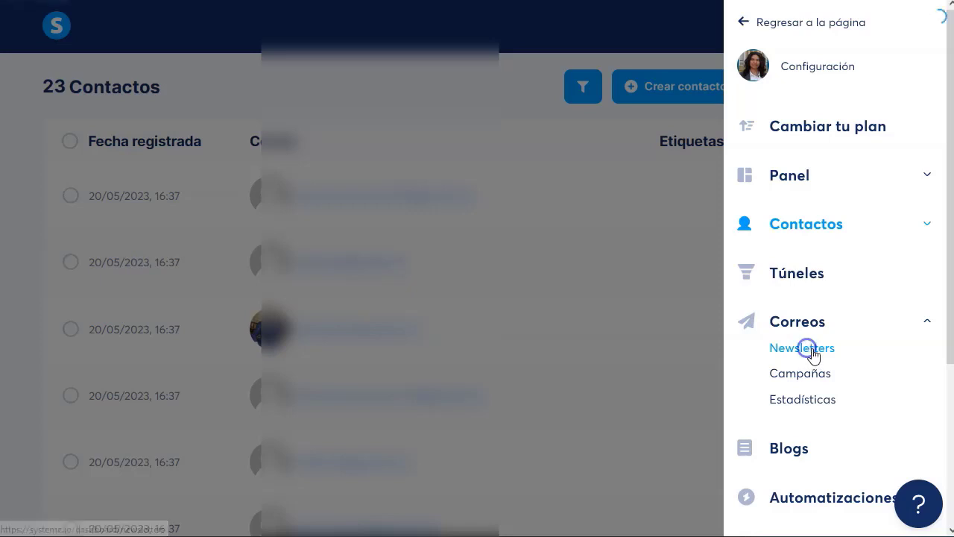
{"action": "left_click", "coordinate": [808, 355]}
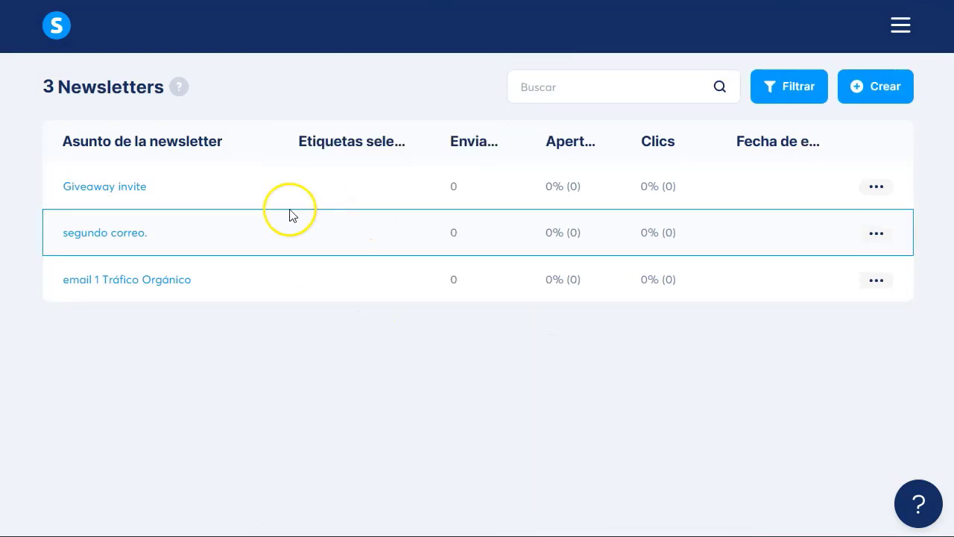
Step: Create a newsletter with the subject "correo de bienvenida", comparing both editor types and choosing Editor clásico
{"action": "left_click", "coordinate": [880, 94]}
{"action": "left_click", "coordinate": [306, 164]}
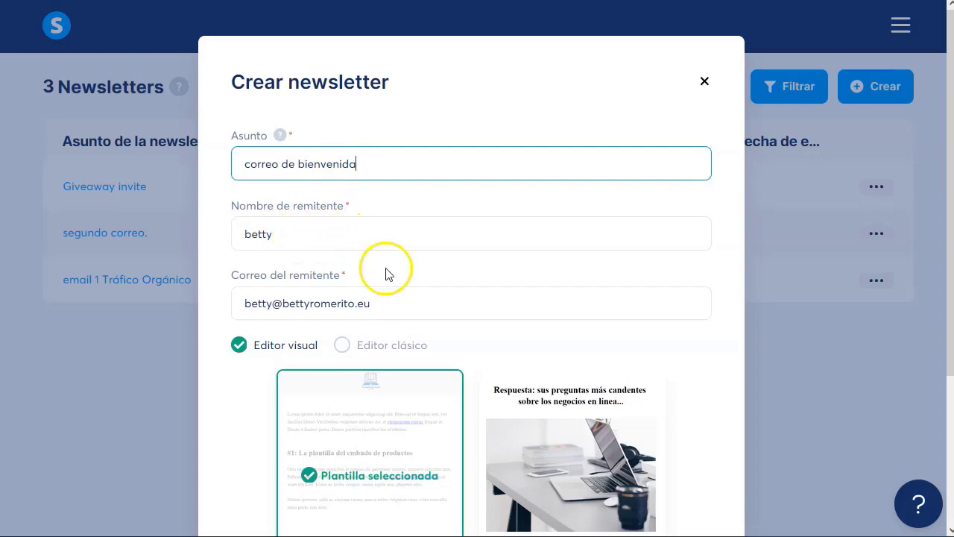
{"action": "scroll", "coordinate": [409, 301], "scroll_direction": "down", "scroll_amount": 1}
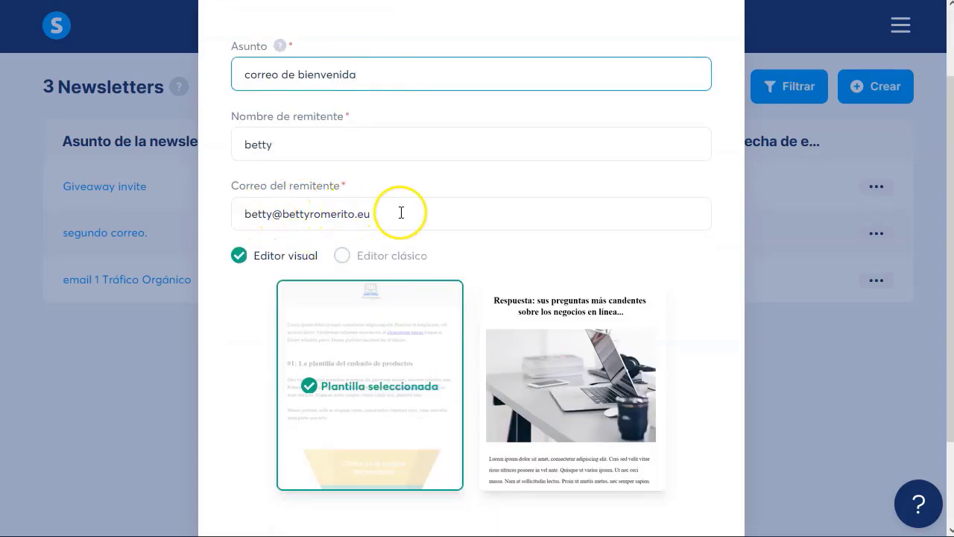
{"action": "scroll", "coordinate": [401, 213], "scroll_direction": "down", "scroll_amount": 1}
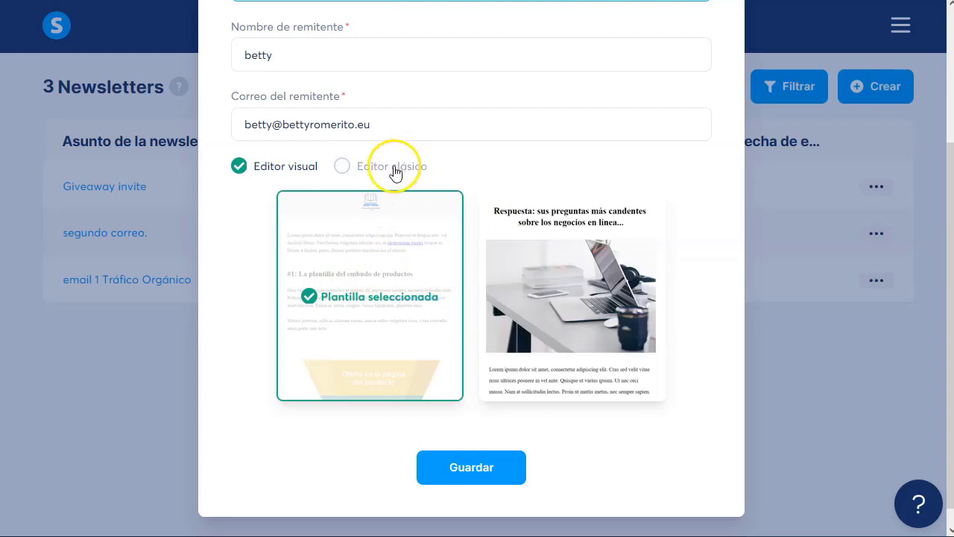
{"action": "left_click", "coordinate": [352, 171]}
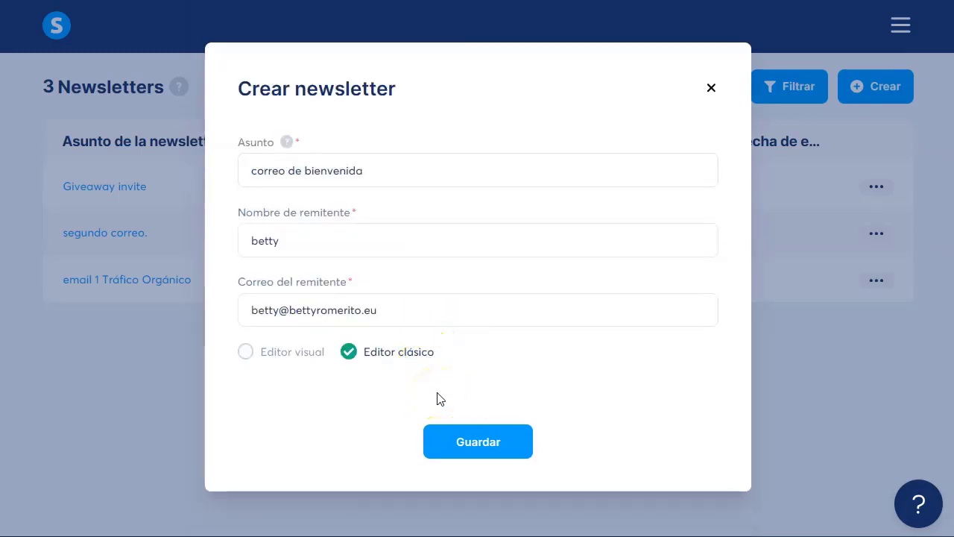
{"action": "left_click", "coordinate": [284, 358]}
{"action": "scroll", "coordinate": [283, 358], "scroll_direction": "down", "scroll_amount": 3}
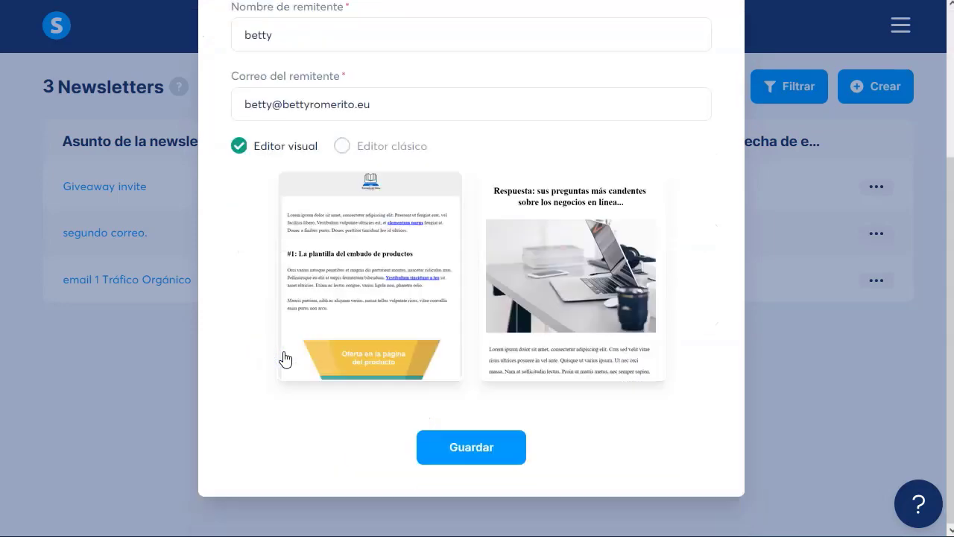
{"action": "left_click", "coordinate": [341, 147]}
{"action": "left_click", "coordinate": [482, 440]}
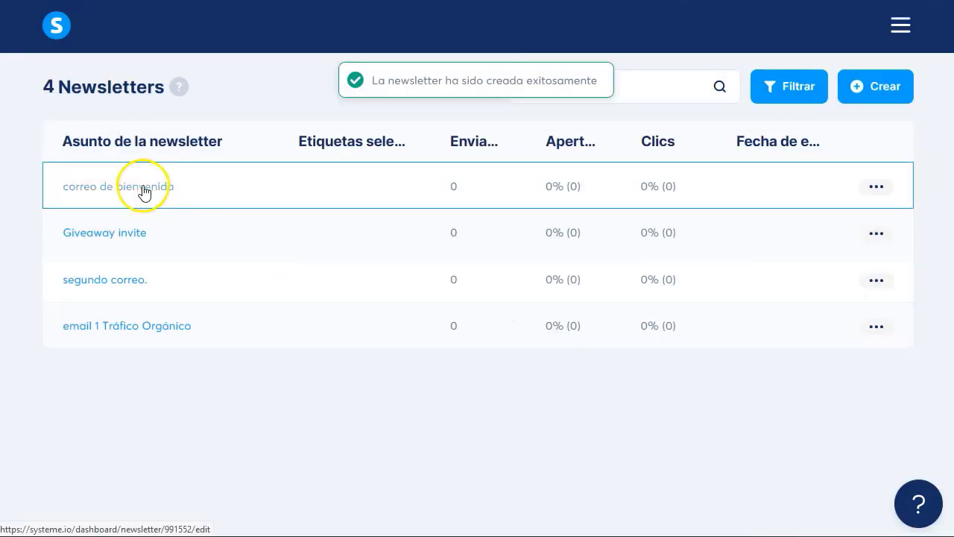
Step: Open the "correo de bienvenida" newsletter for editing and limit its recipients to contacts registered 1 day ago
{"action": "left_click", "coordinate": [143, 192]}
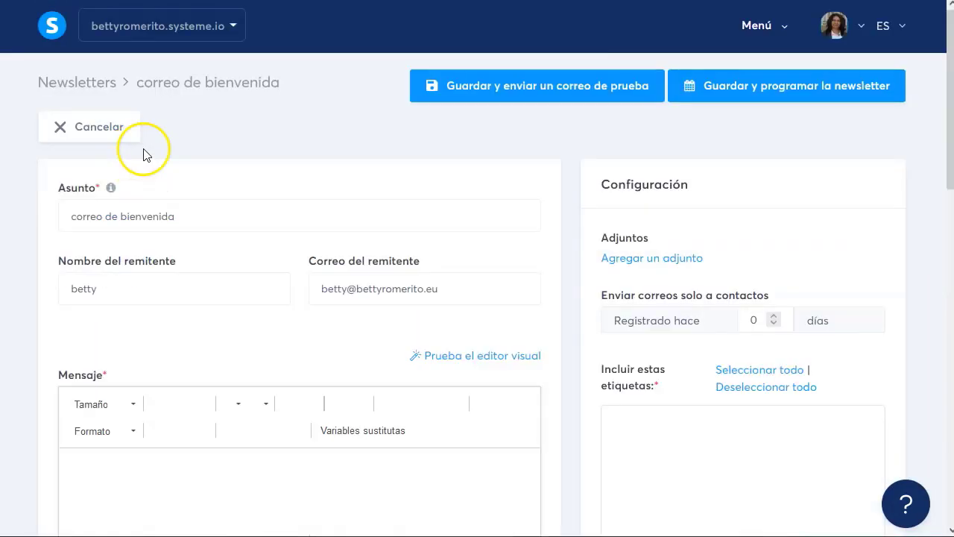
{"action": "scroll", "coordinate": [273, 234], "scroll_direction": "down", "scroll_amount": 1}
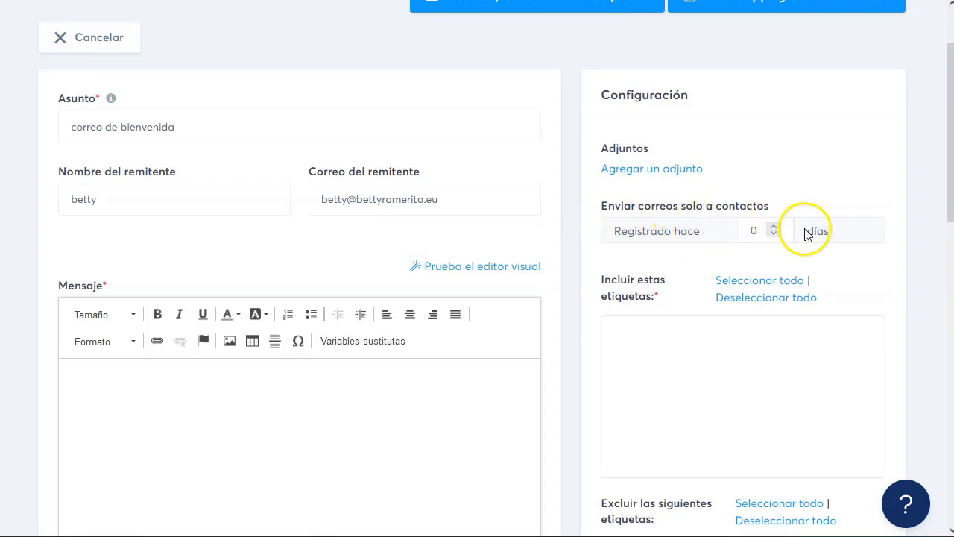
{"action": "scroll", "coordinate": [820, 223], "scroll_direction": "down", "scroll_amount": 2}
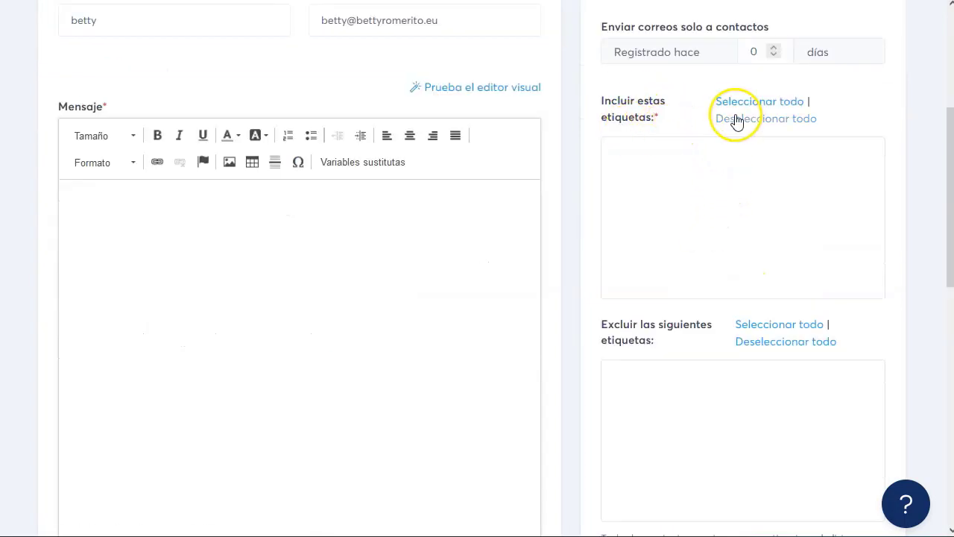
{"action": "scroll", "coordinate": [775, 192], "scroll_direction": "up", "scroll_amount": 2}
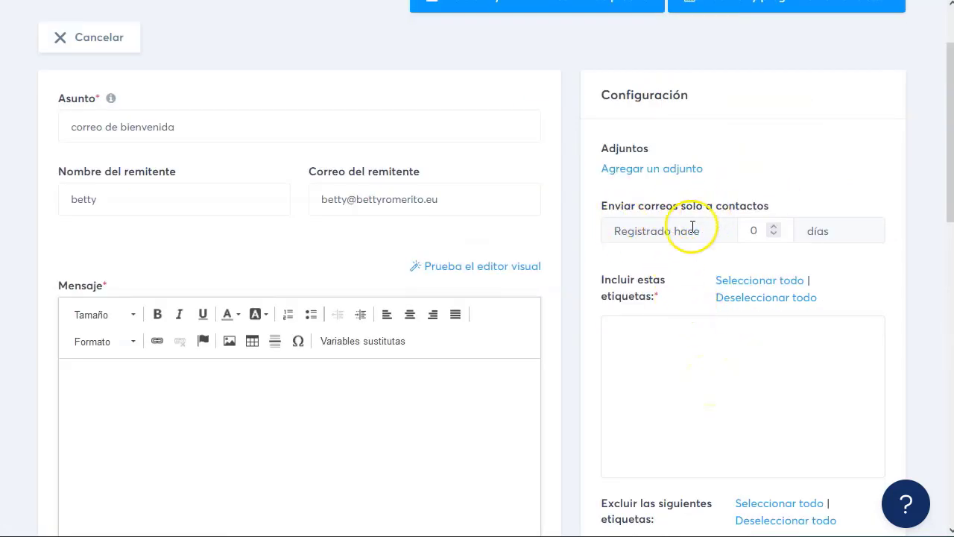
{"action": "left_click", "coordinate": [774, 226]}
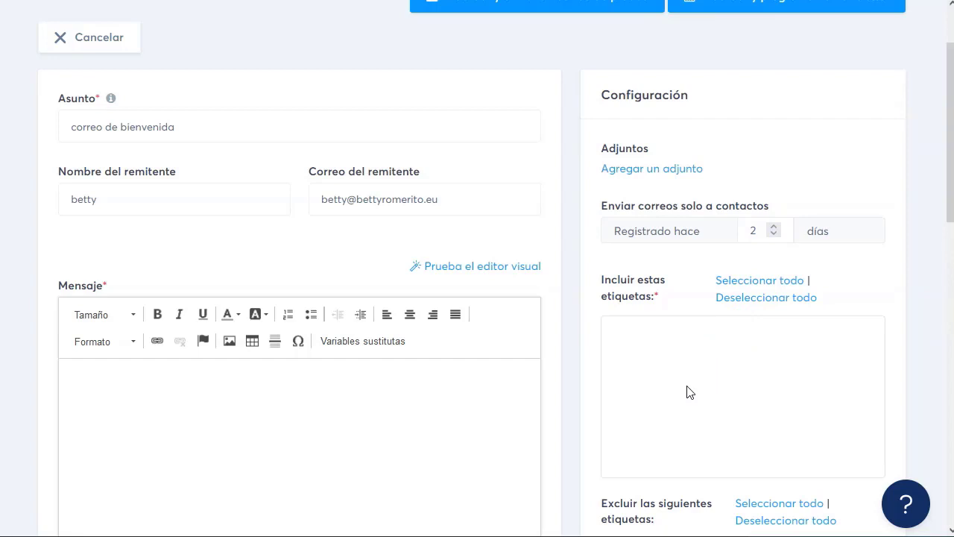
{"action": "left_click", "coordinate": [773, 235]}
Step: Write "Este es el correo uno." in the message body, followed by "Bienvenido" on a separate line
{"action": "scroll", "coordinate": [179, 392], "scroll_direction": "down", "scroll_amount": 1}
{"action": "left_click", "coordinate": [217, 377]}
{"action": "type", "text": "Este es el correo uno."}
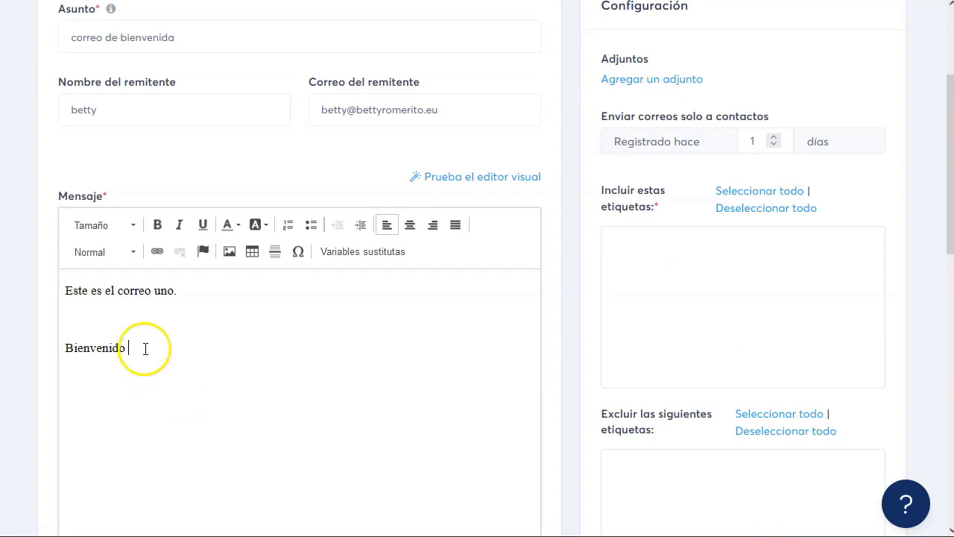
Step: Insert the Nombre substitution variable after "Bienvenido" and add the line "Espero que este a gusto." below it
{"action": "left_click", "coordinate": [382, 254]}
{"action": "left_click", "coordinate": [398, 220]}
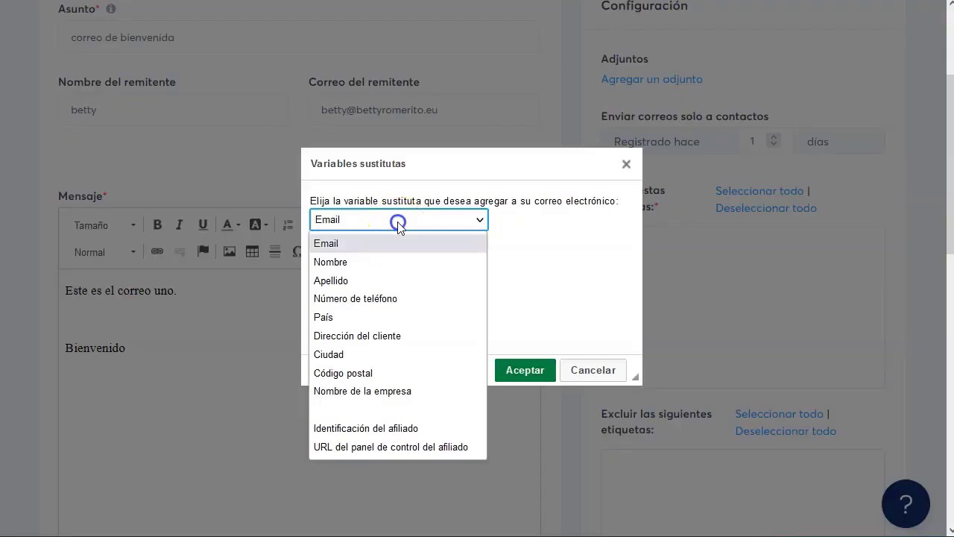
{"action": "left_click", "coordinate": [376, 261]}
{"action": "left_click", "coordinate": [531, 368]}
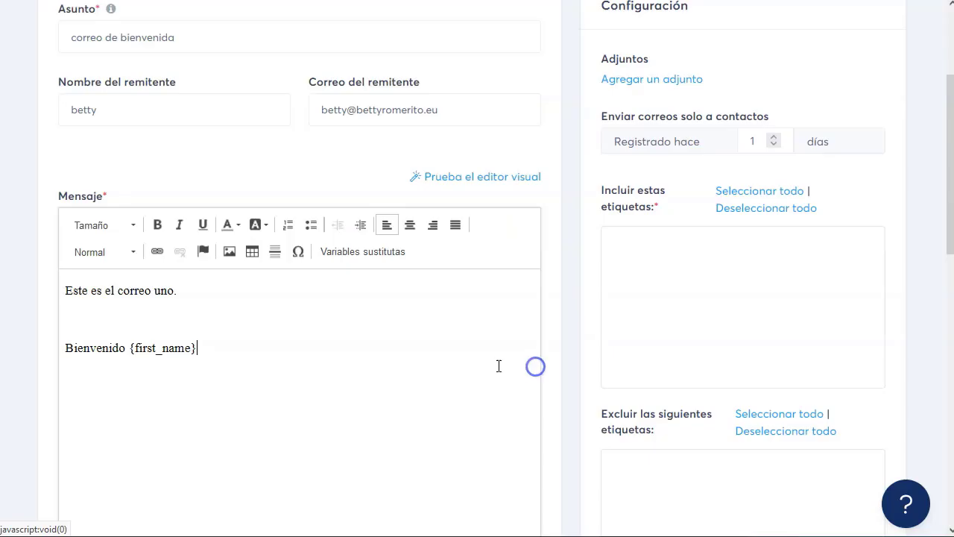
{"action": "left_click", "coordinate": [193, 348]}
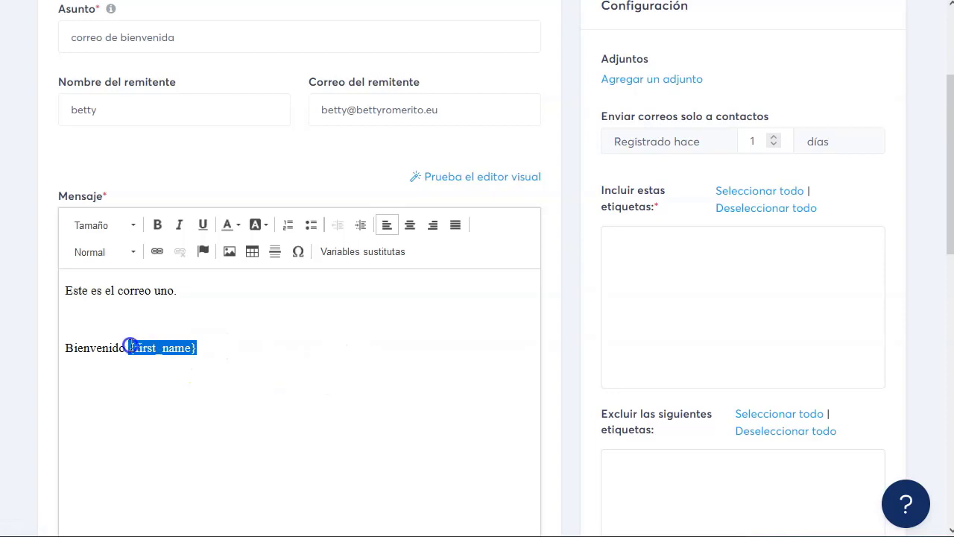
{"action": "left_click", "coordinate": [215, 349]}
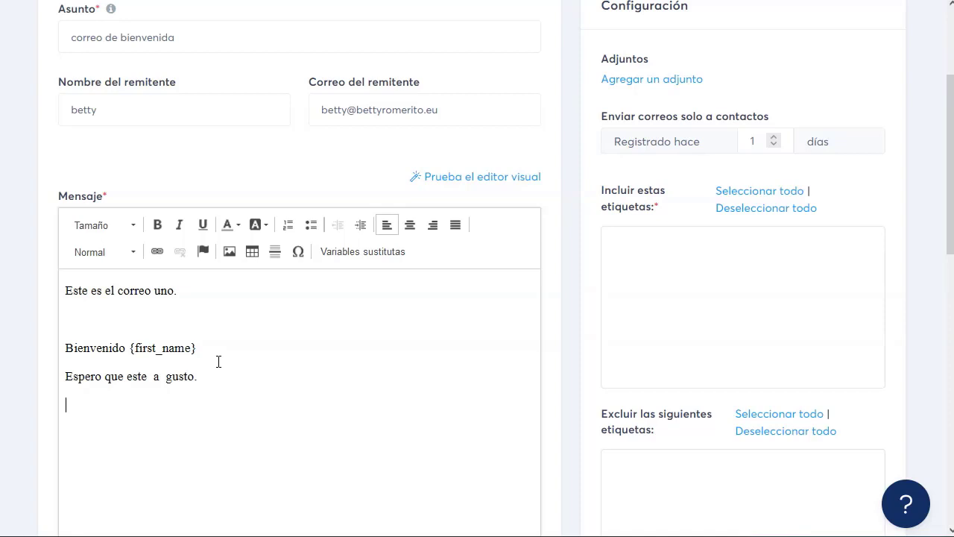
Step: Save the newsletter, send a test email, and check which address it was sent to
{"action": "scroll", "coordinate": [220, 363], "scroll_direction": "up", "scroll_amount": 3}
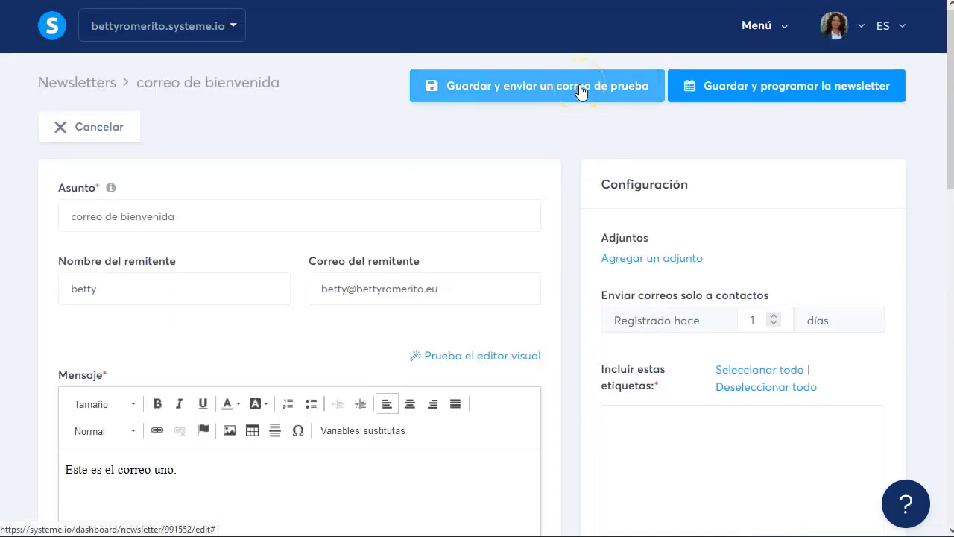
{"action": "left_click", "coordinate": [580, 90]}
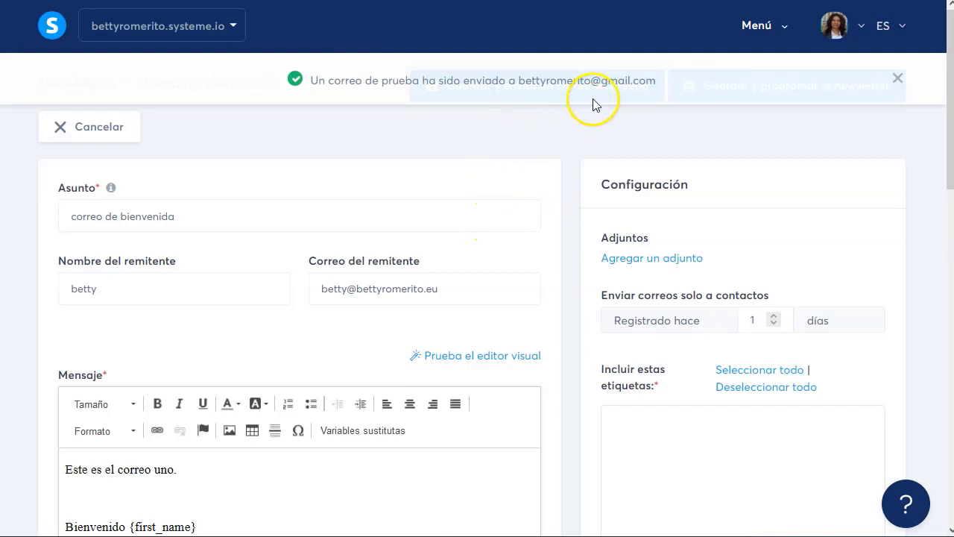
{"action": "left_click_drag", "start_coordinate": [519, 82], "coordinate": [662, 82]}
{"action": "left_click", "coordinate": [550, 139]}
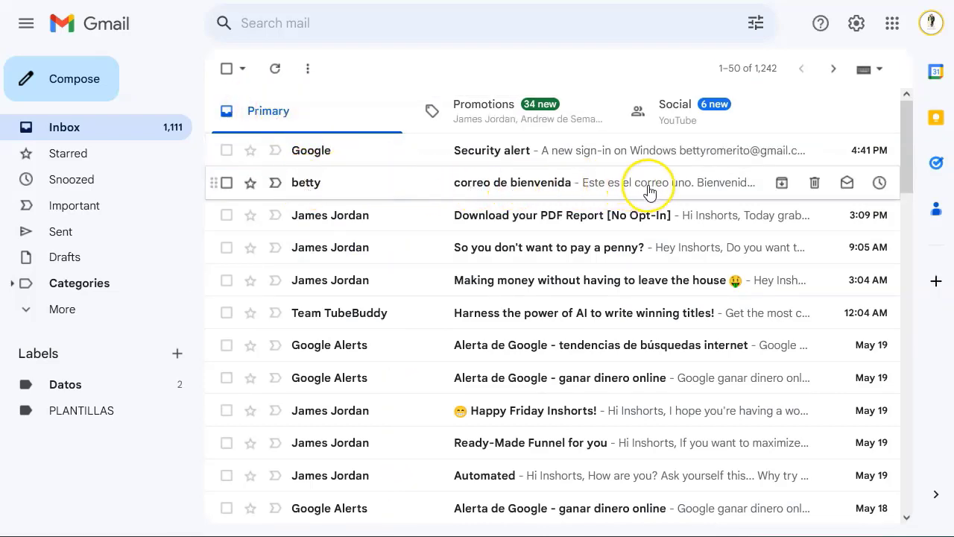
Step: Switch to the Gmail inbox, open the "correo de bienvenida" test message, and check its first-name placeholder
{"action": "left_click", "coordinate": [511, 190]}
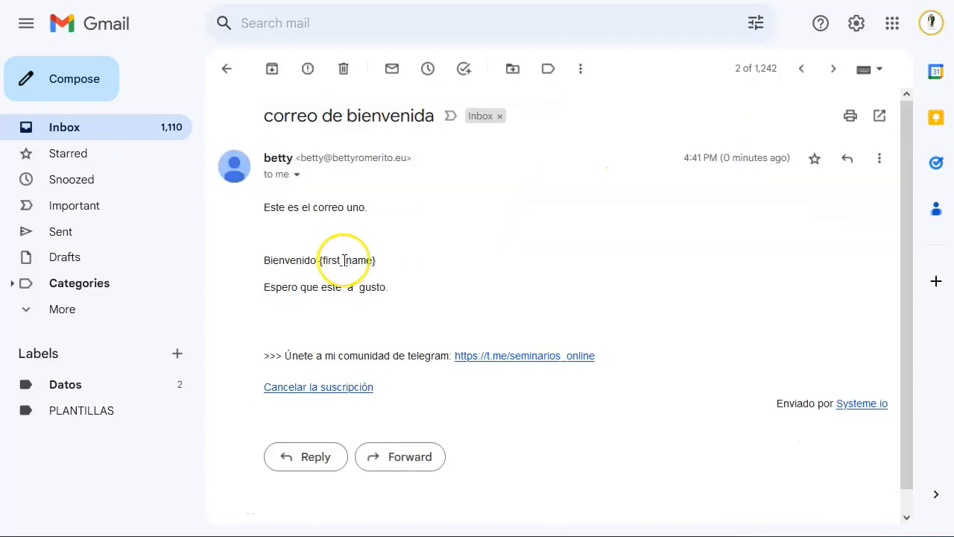
{"action": "left_click", "coordinate": [376, 260]}
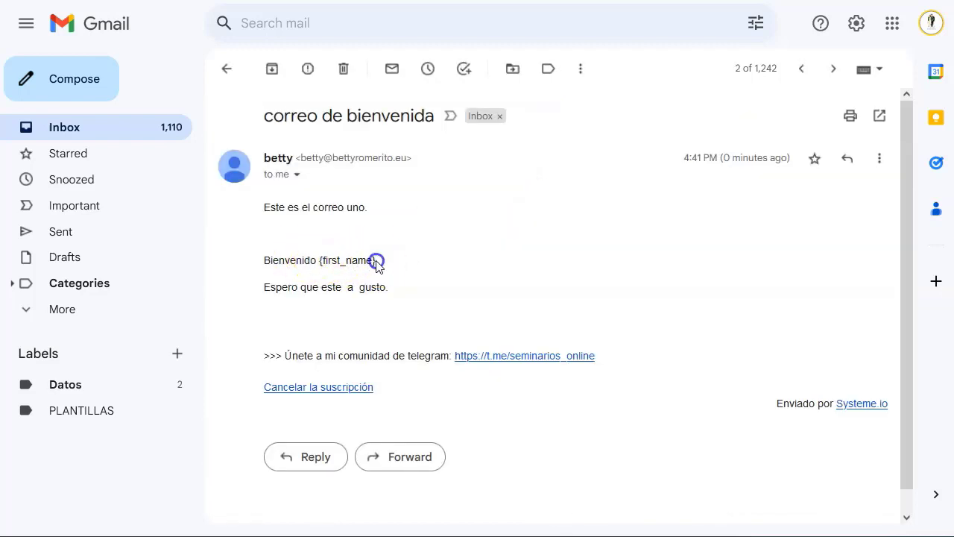
{"action": "left_click", "coordinate": [383, 260]}
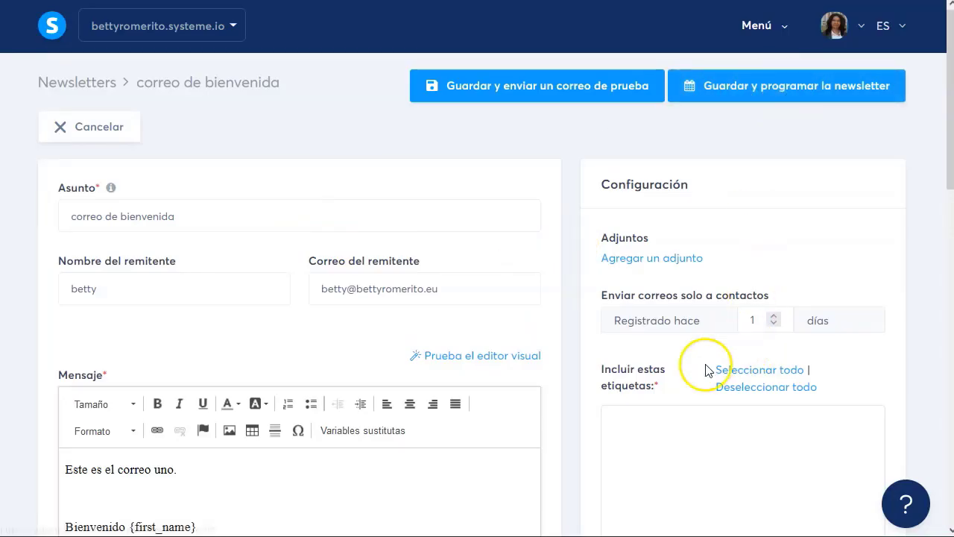
Step: Return to the systeme.io newsletter editor, check the tag inclusion settings, and open the account's Etiquetas list
{"action": "scroll", "coordinate": [701, 329], "scroll_direction": "down", "scroll_amount": 2}
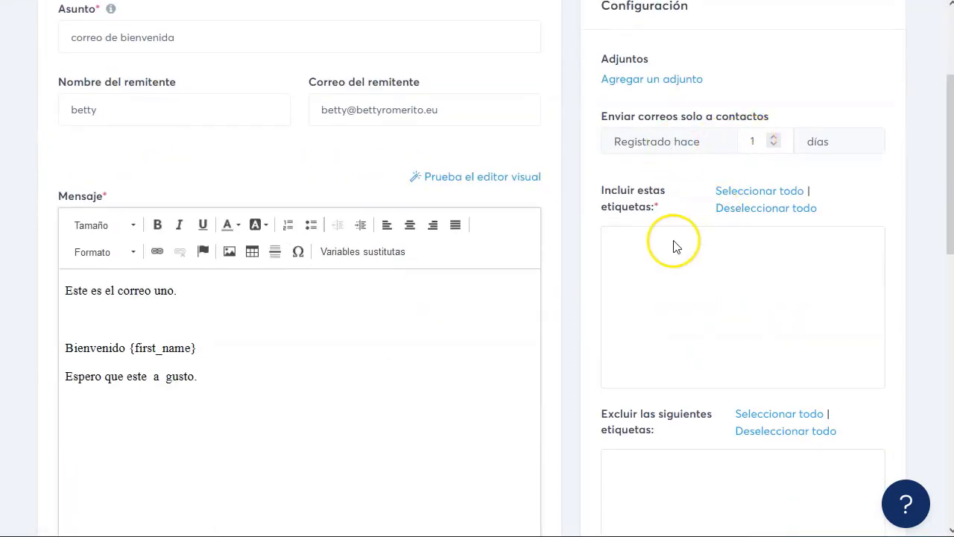
{"action": "scroll", "coordinate": [581, 275], "scroll_direction": "up", "scroll_amount": 3}
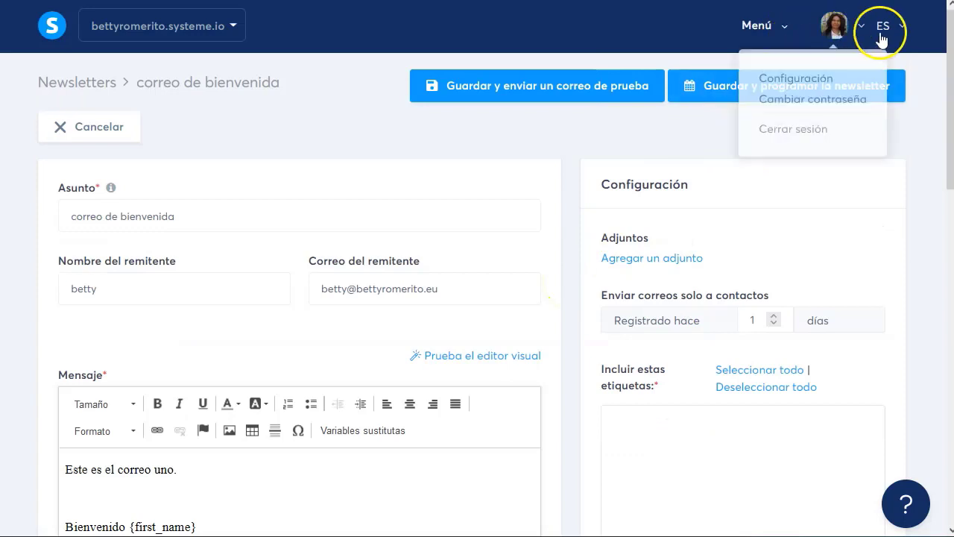
{"action": "mouse_move", "coordinate": [772, 33]}
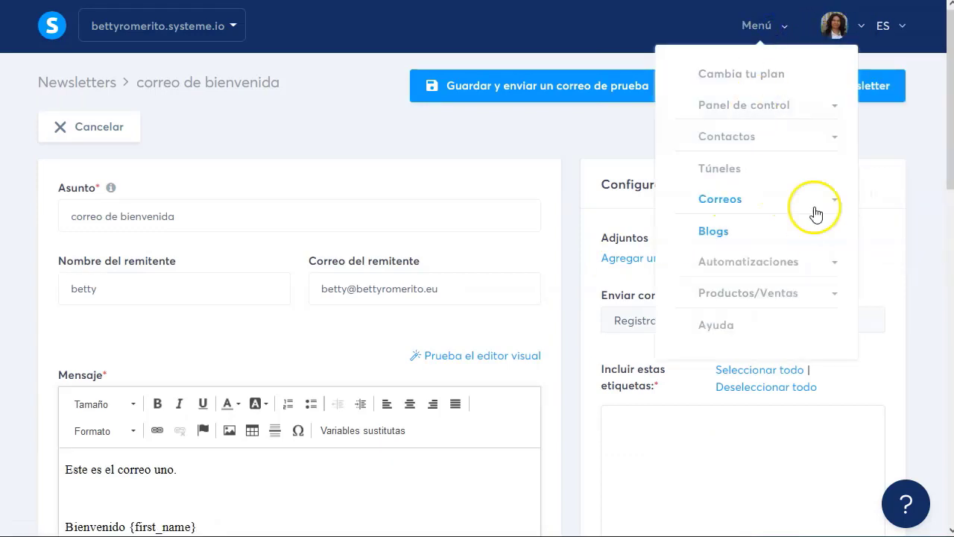
{"action": "left_click", "coordinate": [834, 137]}
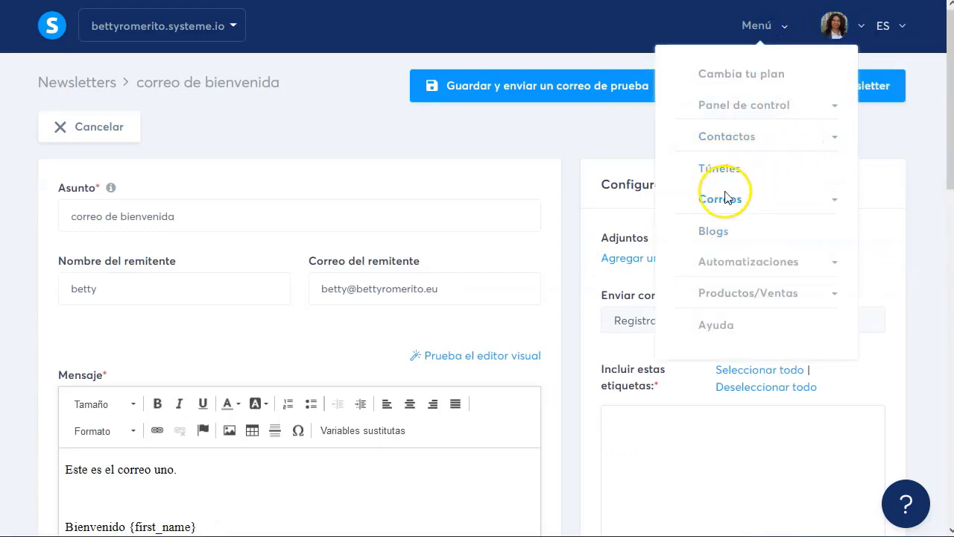
{"action": "left_click", "coordinate": [736, 180]}
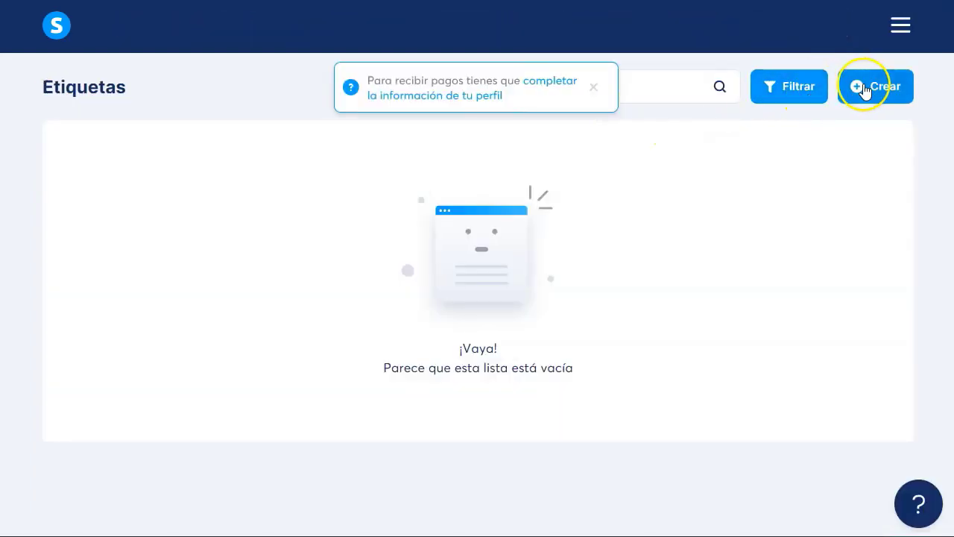
Step: Create a contact tag named "demo"
{"action": "left_click", "coordinate": [870, 86]}
{"action": "left_click", "coordinate": [477, 277]}
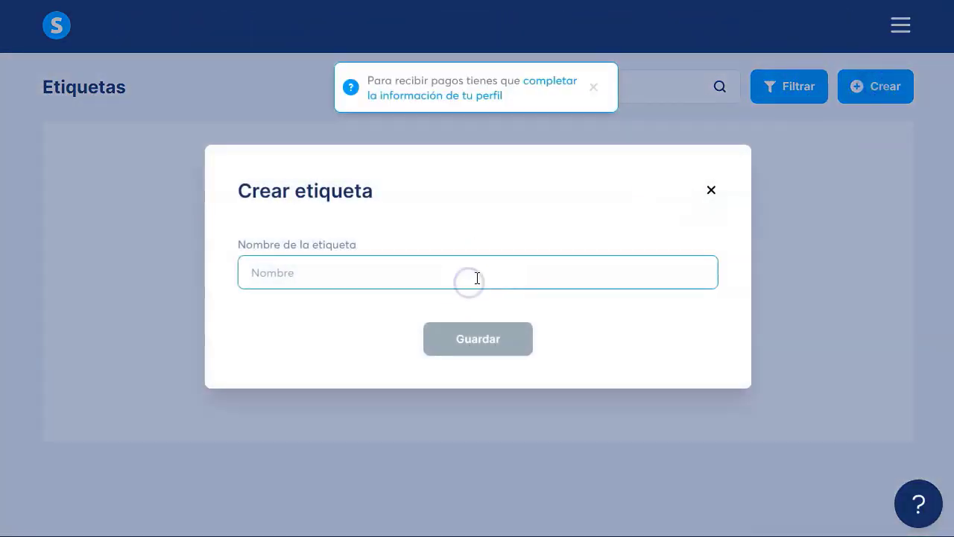
{"action": "type", "text": "demo"}
{"action": "key", "text": "Return"}
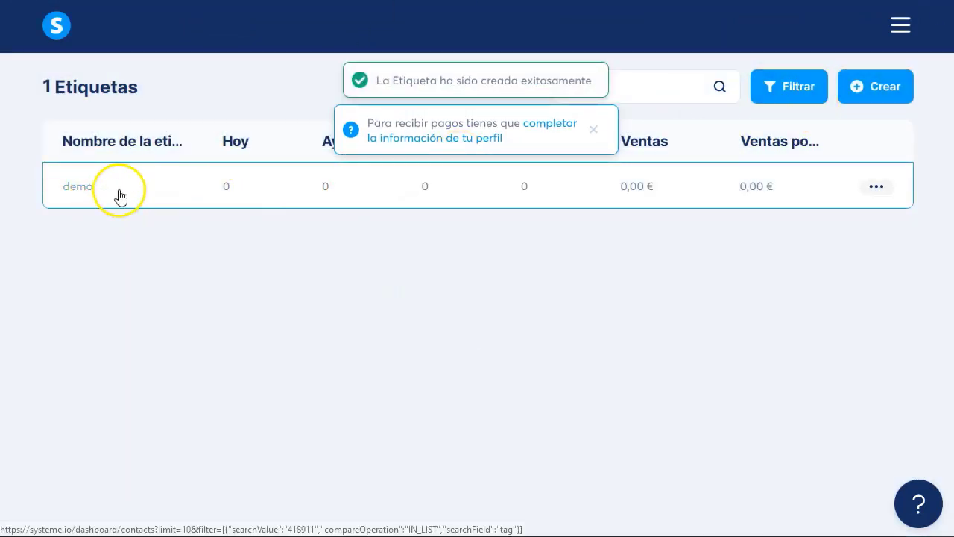
Step: Go back to the Contactos list and look over the imported contacts and their empty tag column
{"action": "left_click", "coordinate": [898, 27]}
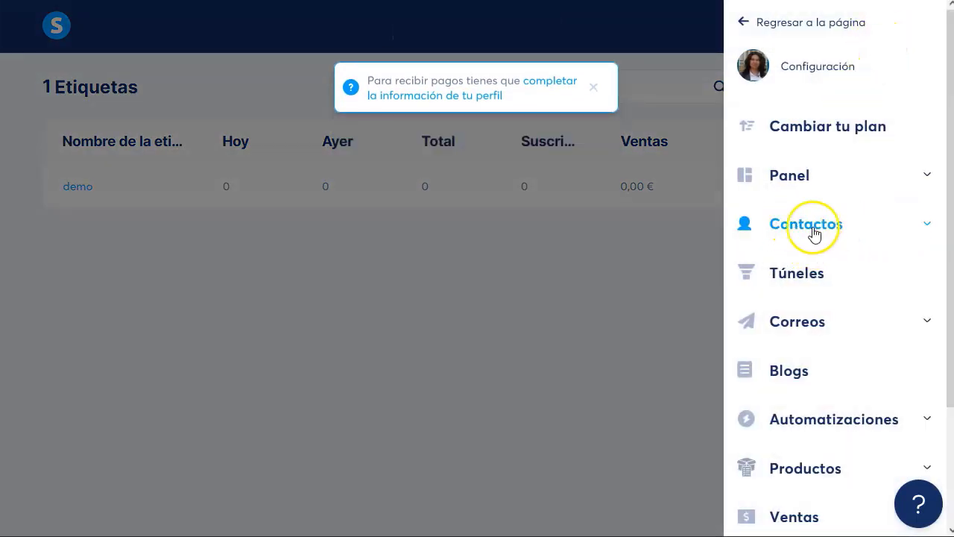
{"action": "left_click", "coordinate": [813, 228]}
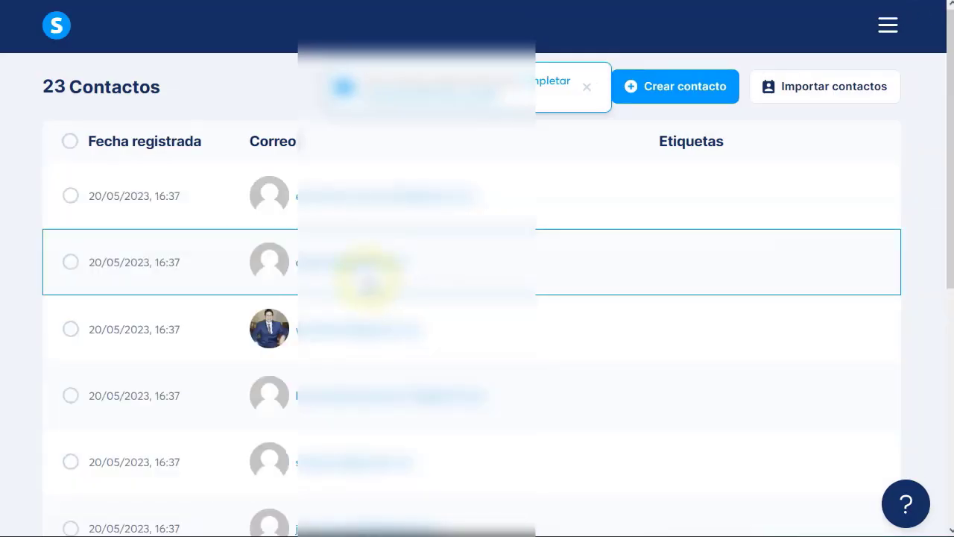
{"action": "left_click", "coordinate": [516, 273]}
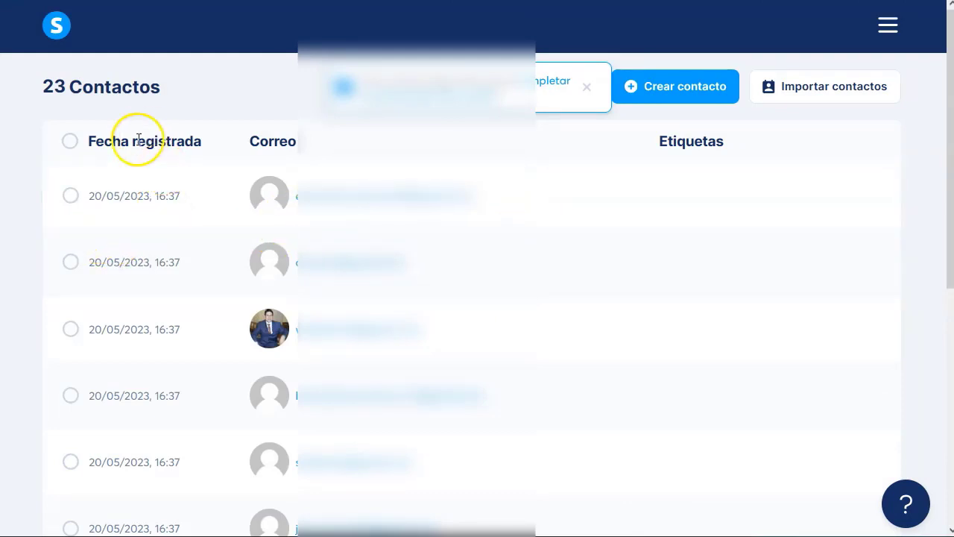
Step: Show 25 contacts per page and select the four oldest contacts at the end of the list
{"action": "scroll", "coordinate": [123, 268], "scroll_direction": "down", "scroll_amount": 5}
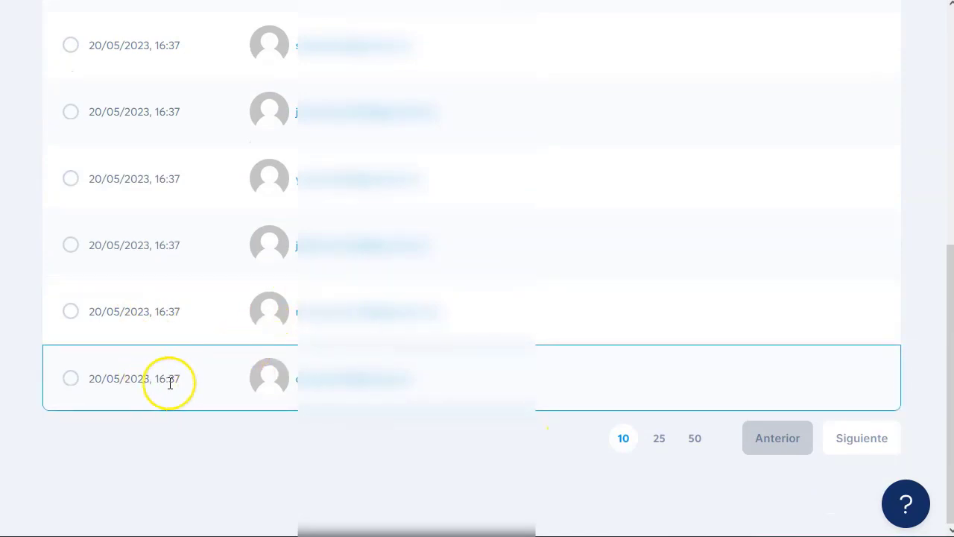
{"action": "left_click", "coordinate": [659, 438]}
{"action": "scroll", "coordinate": [198, 302], "scroll_direction": "down", "scroll_amount": 6}
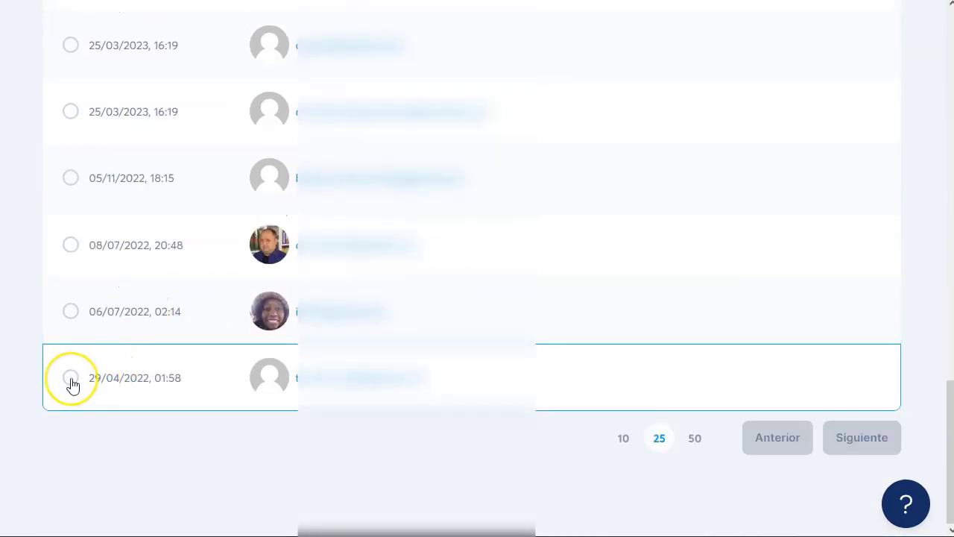
{"action": "left_click", "coordinate": [71, 378]}
{"action": "left_click", "coordinate": [71, 313]}
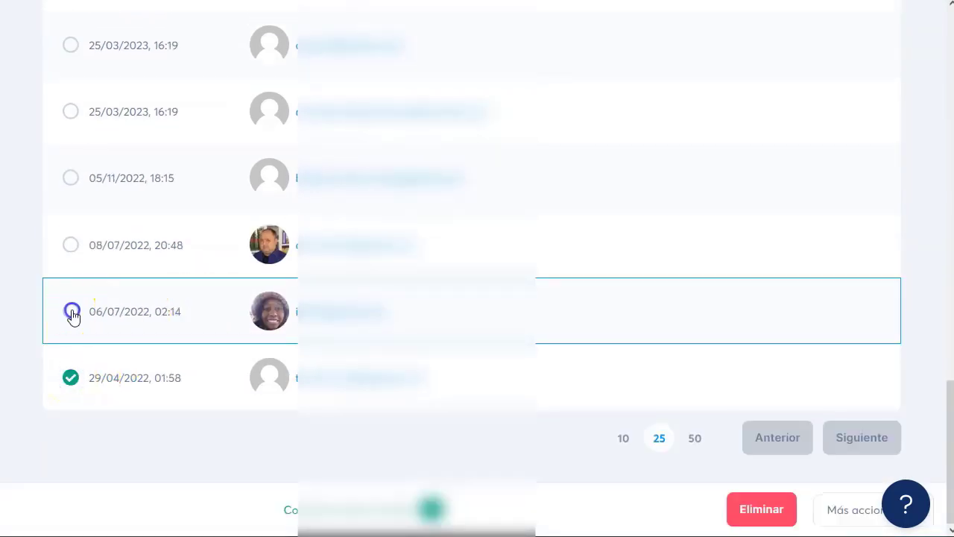
{"action": "left_click", "coordinate": [71, 246]}
{"action": "left_click", "coordinate": [70, 179]}
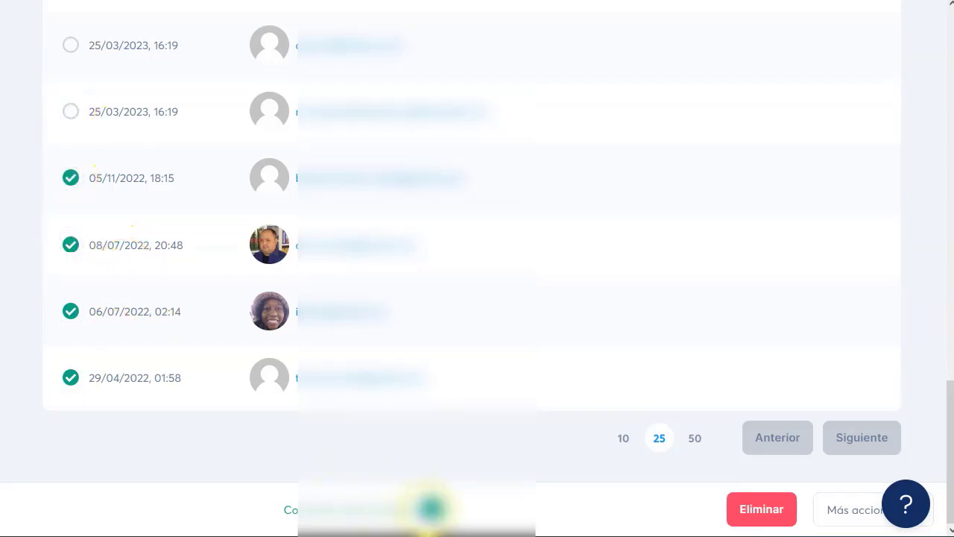
Step: Assign the "demo" tag to the four selected contacts and check the Etiquetas column throughout the contact list
{"action": "left_click", "coordinate": [841, 516]}
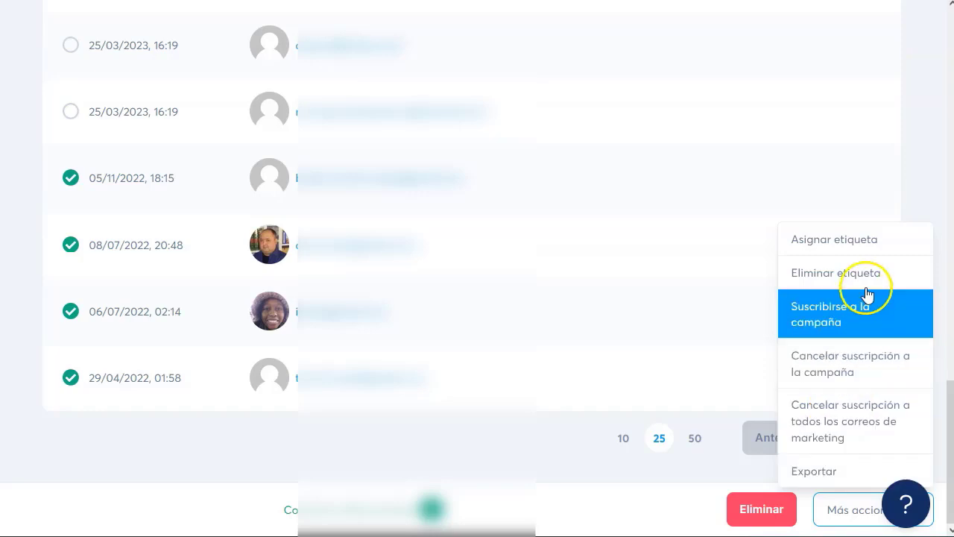
{"action": "left_click", "coordinate": [853, 243]}
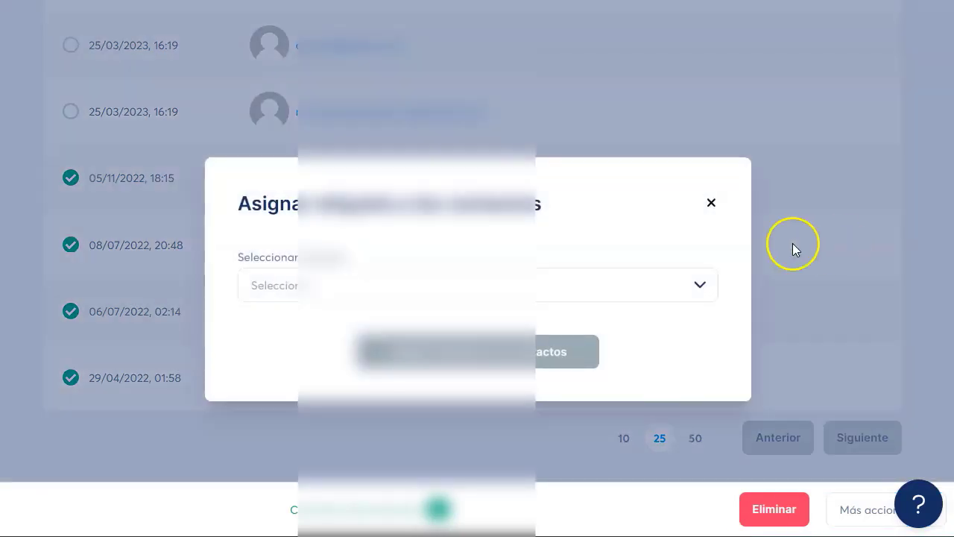
{"action": "left_click", "coordinate": [450, 285]}
{"action": "left_click", "coordinate": [693, 291]}
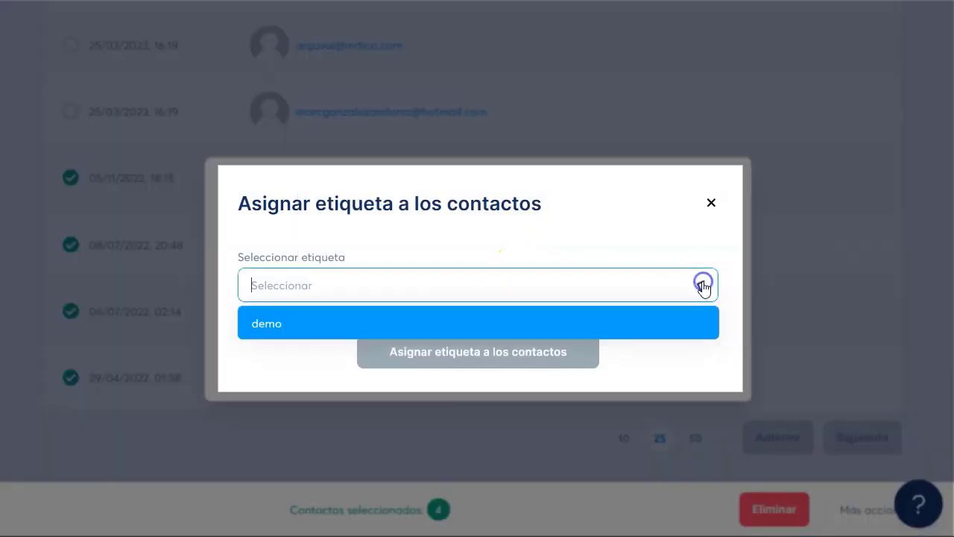
{"action": "left_click", "coordinate": [292, 328]}
{"action": "left_click", "coordinate": [463, 350]}
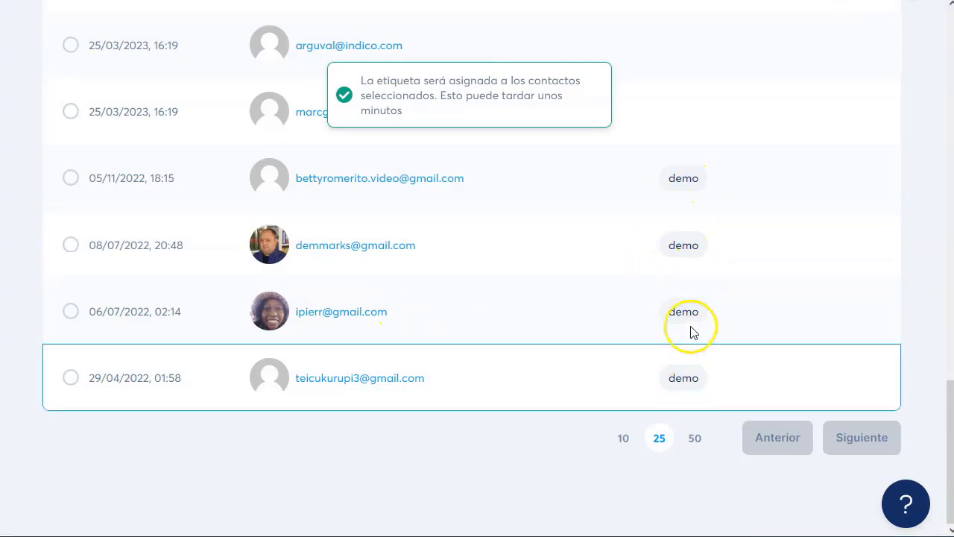
{"action": "scroll", "coordinate": [690, 215], "scroll_direction": "up", "scroll_amount": 10}
{"action": "scroll", "coordinate": [685, 219], "scroll_direction": "up", "scroll_amount": 5}
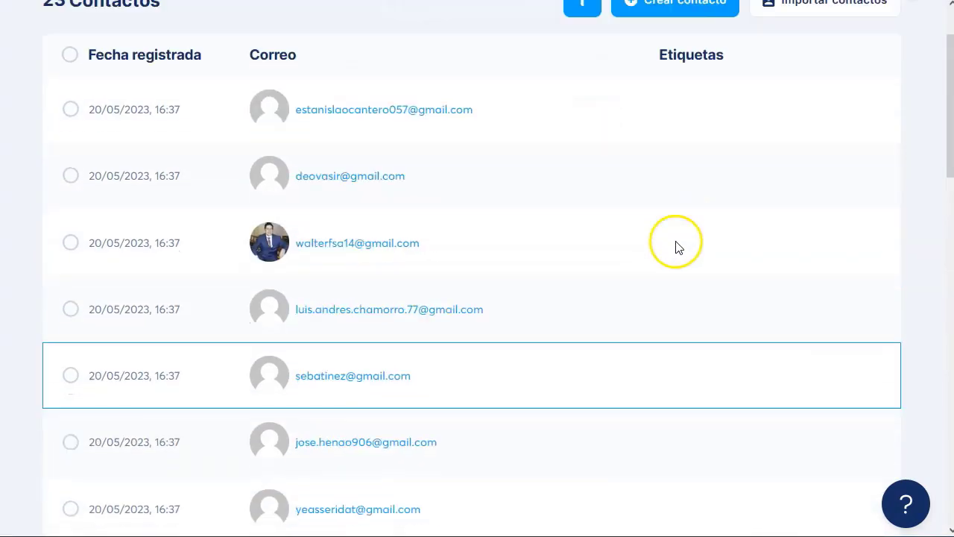
{"action": "scroll", "coordinate": [675, 246], "scroll_direction": "down", "scroll_amount": 15}
{"action": "scroll", "coordinate": [675, 257], "scroll_direction": "down", "scroll_amount": 2}
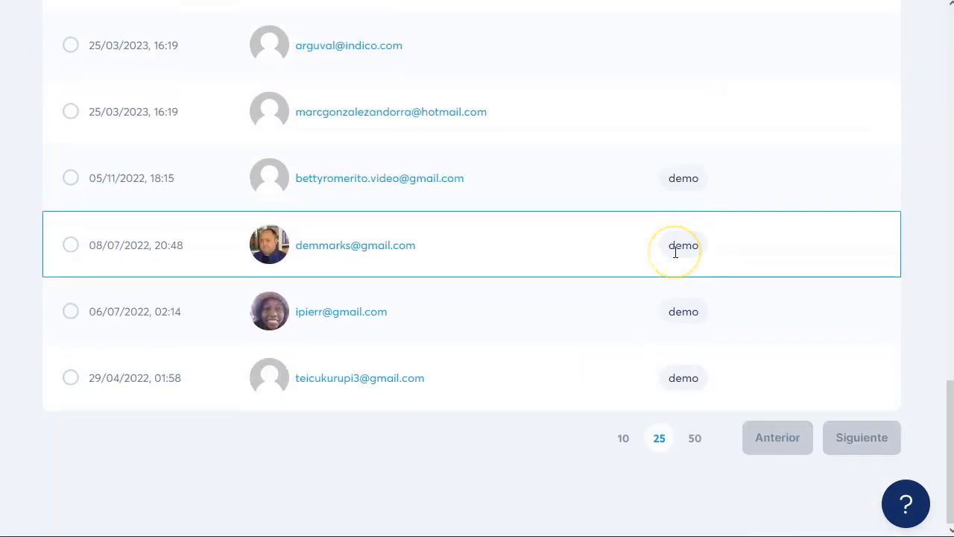
{"action": "scroll", "coordinate": [675, 252], "scroll_direction": "up", "scroll_amount": 15}
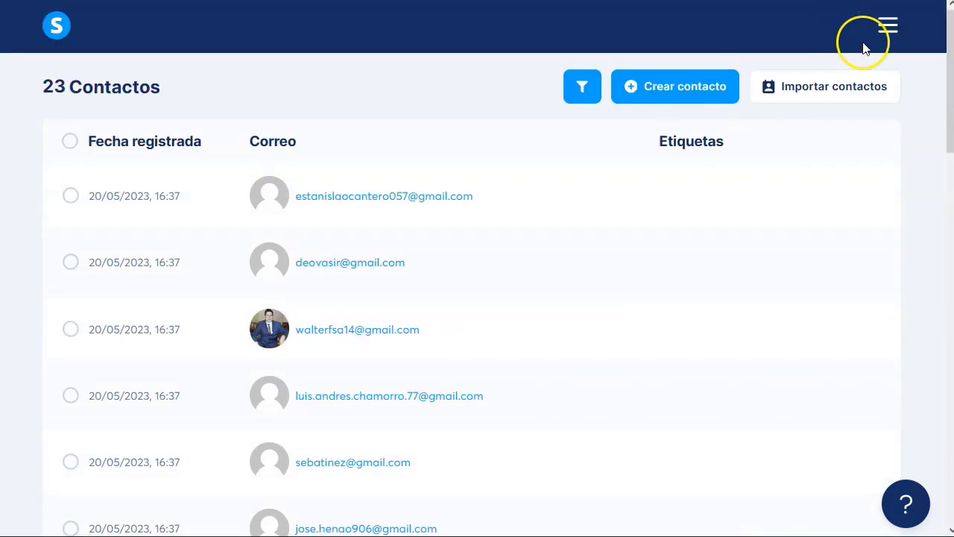
Step: Return to the Newsletters list and open the "correo de bienvenida" newsletter for editing
{"action": "left_click", "coordinate": [884, 30]}
{"action": "left_click", "coordinate": [798, 320]}
{"action": "left_click", "coordinate": [803, 347]}
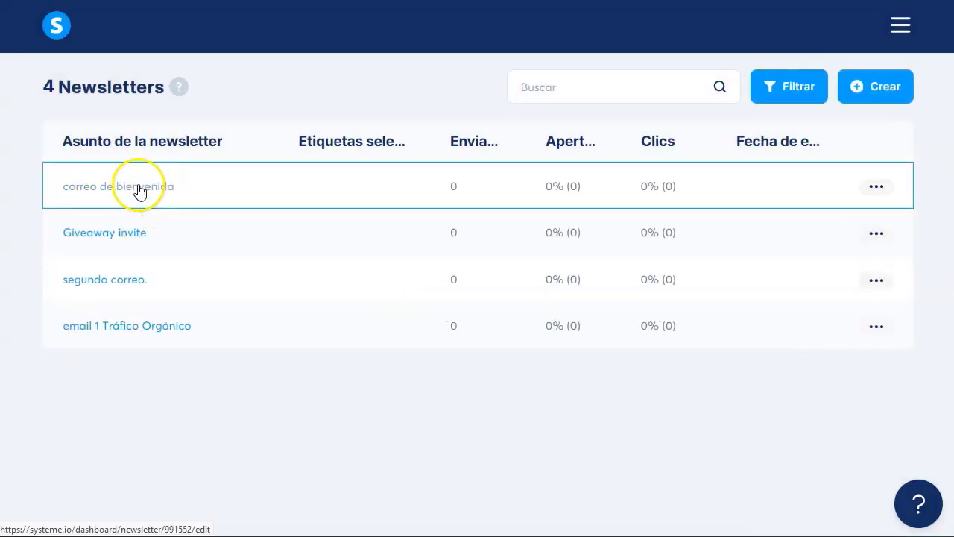
{"action": "left_click", "coordinate": [140, 191]}
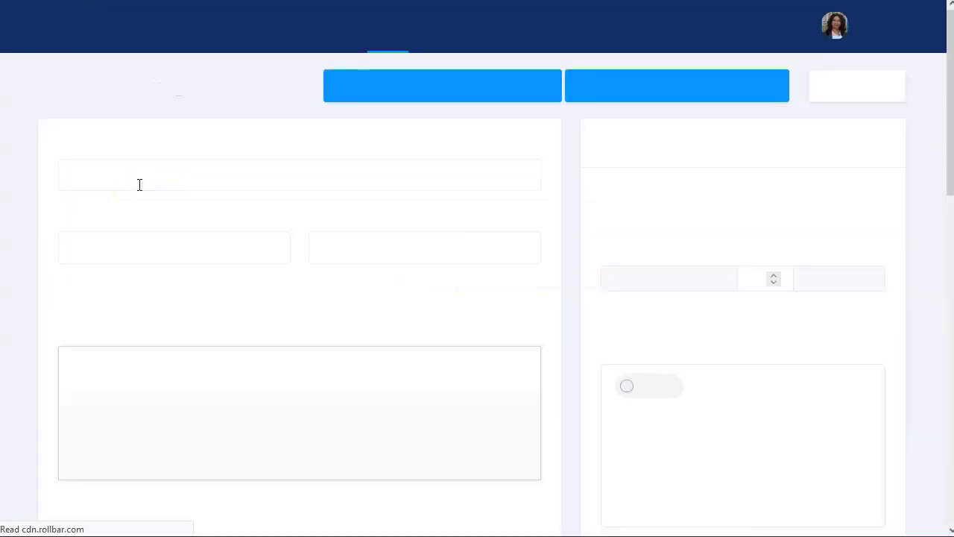
Step: Clear the newsletter's registered-days limit and include the "demo" tag as its recipient group
{"action": "scroll", "coordinate": [713, 192], "scroll_direction": "down", "scroll_amount": 2}
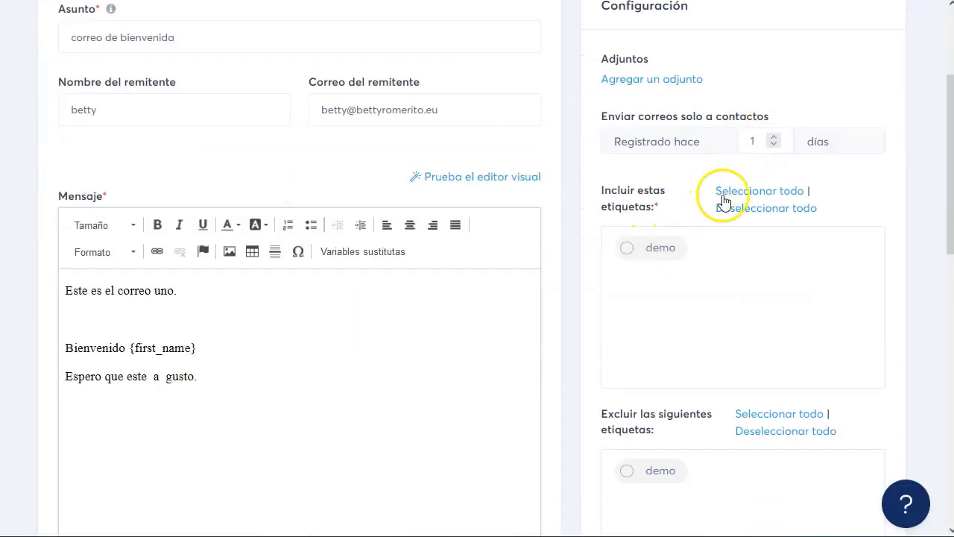
{"action": "double_click", "coordinate": [729, 137]}
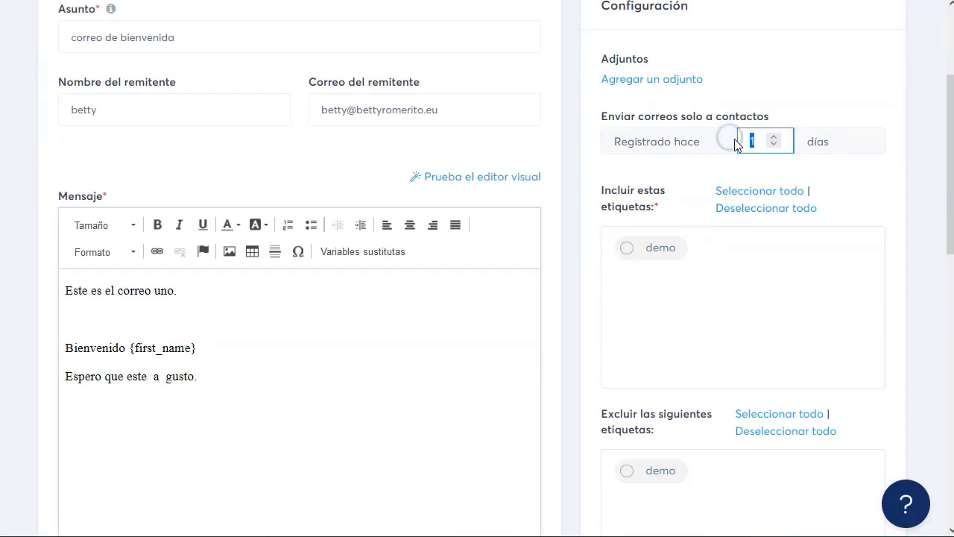
{"action": "left_click", "coordinate": [800, 98]}
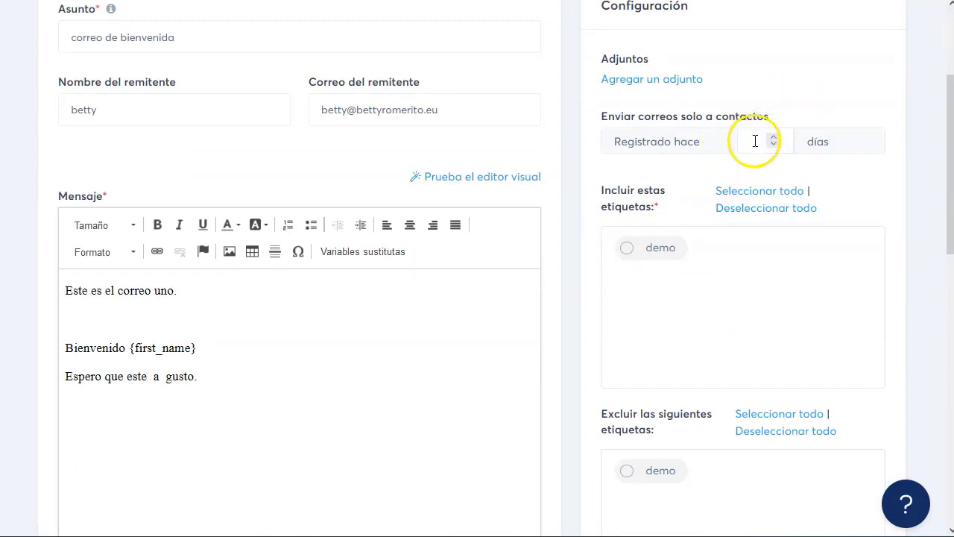
{"action": "left_click", "coordinate": [661, 250]}
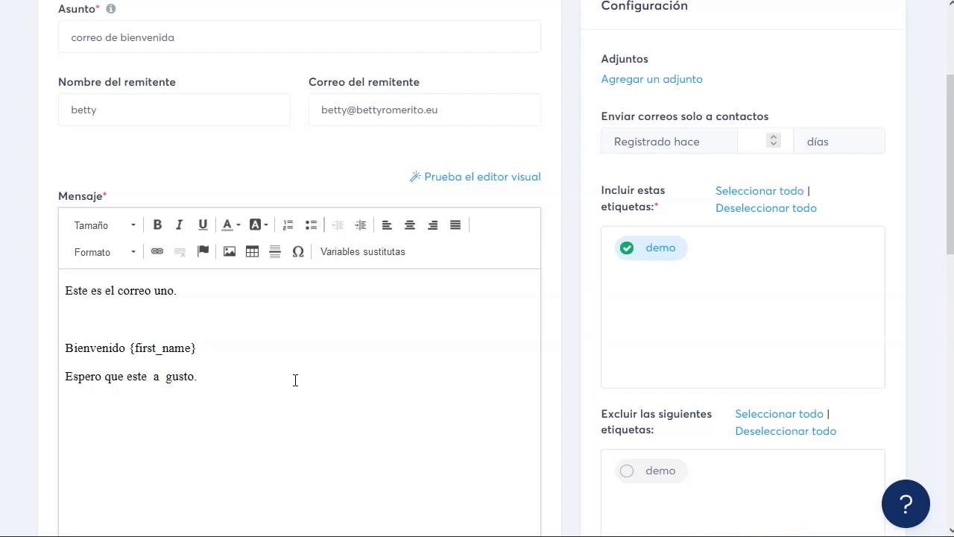
{"action": "left_click", "coordinate": [296, 326]}
{"action": "scroll", "coordinate": [337, 319], "scroll_direction": "up", "scroll_amount": 3}
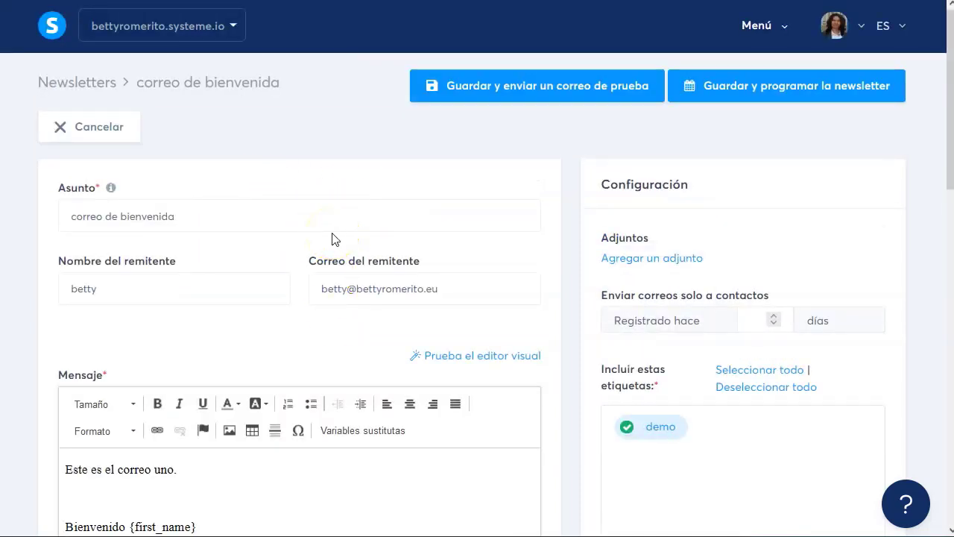
{"action": "scroll", "coordinate": [300, 250], "scroll_direction": "down", "scroll_amount": 1}
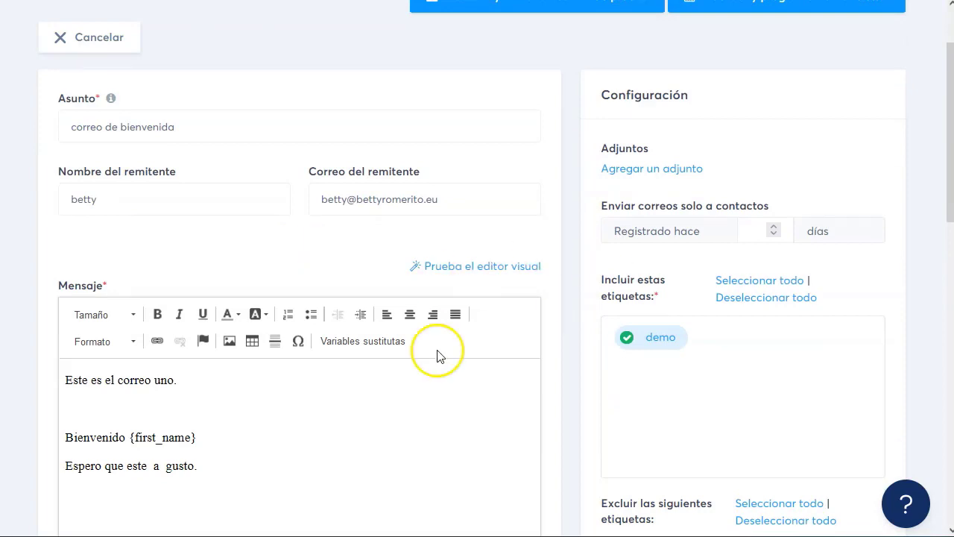
{"action": "scroll", "coordinate": [611, 272], "scroll_direction": "up", "scroll_amount": 1}
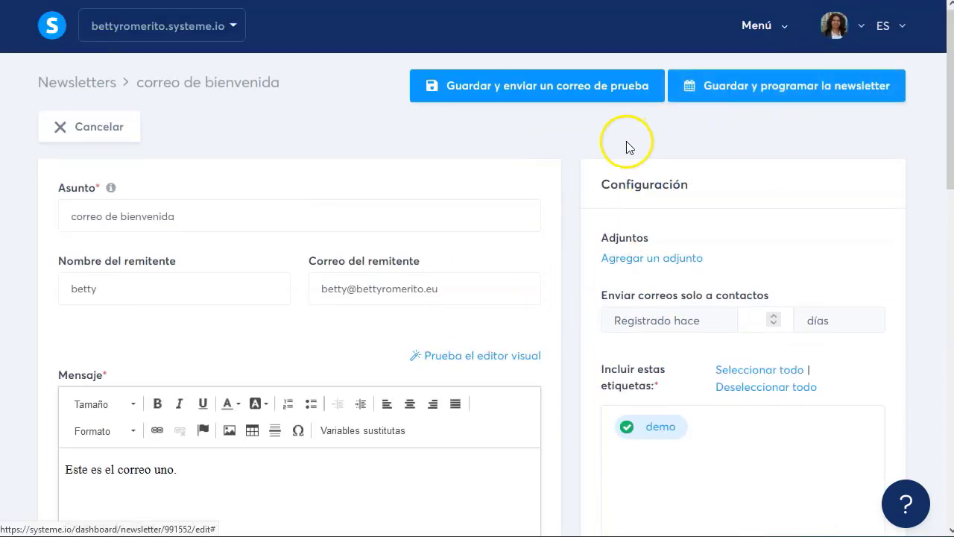
Step: View the email statistics panel and the Etiquetas list to check the figures for the "demo" tag
{"action": "left_click", "coordinate": [768, 30]}
{"action": "left_click", "coordinate": [728, 203]}
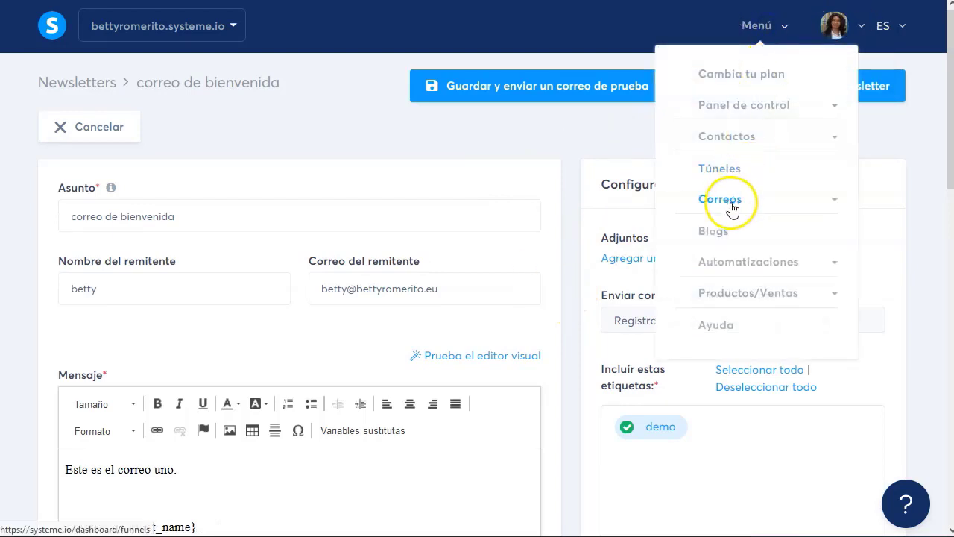
{"action": "left_click", "coordinate": [784, 29]}
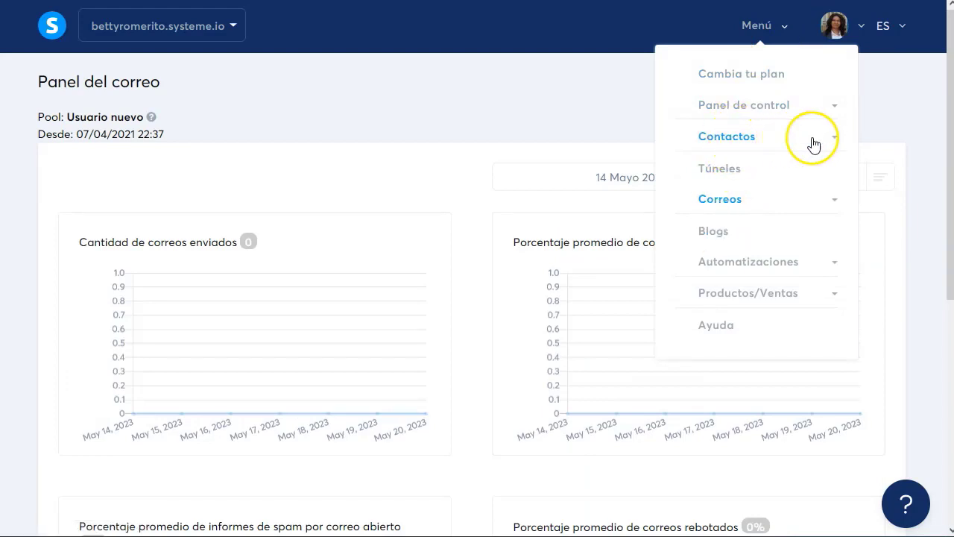
{"action": "left_click", "coordinate": [773, 149]}
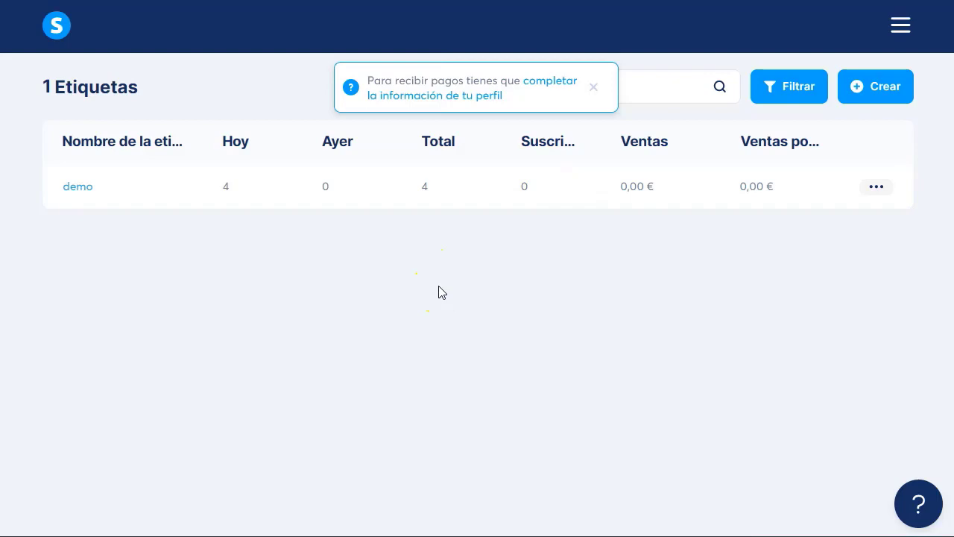
Step: Look through the stages of the "shorts myleadglobal", "best traffic software" and "Hotmart" funnels in the Túneles list
{"action": "left_click", "coordinate": [900, 27]}
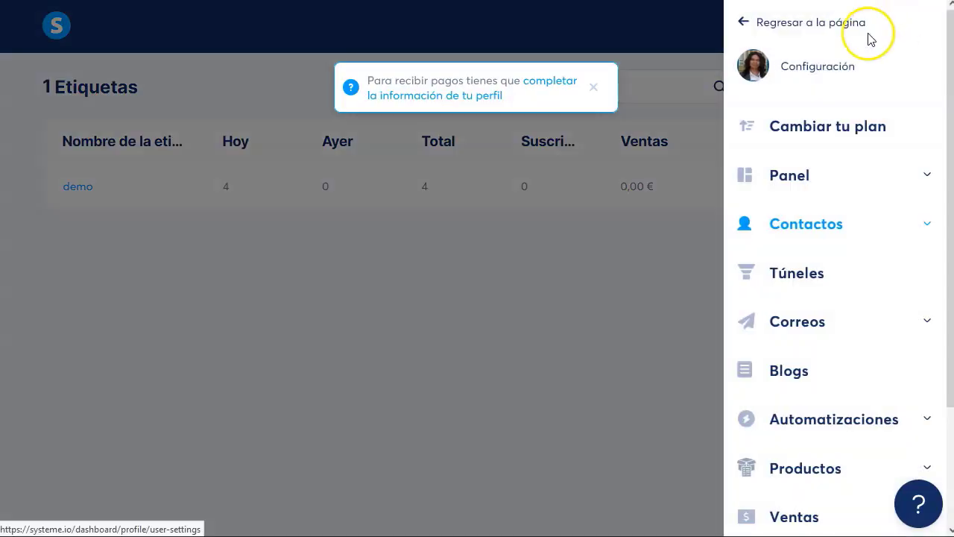
{"action": "left_click", "coordinate": [802, 278]}
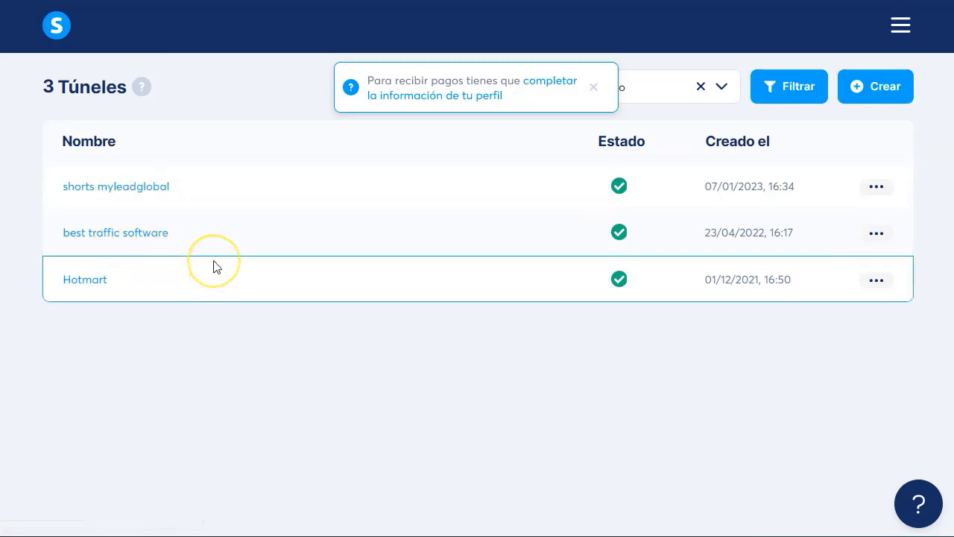
{"action": "left_click", "coordinate": [155, 186]}
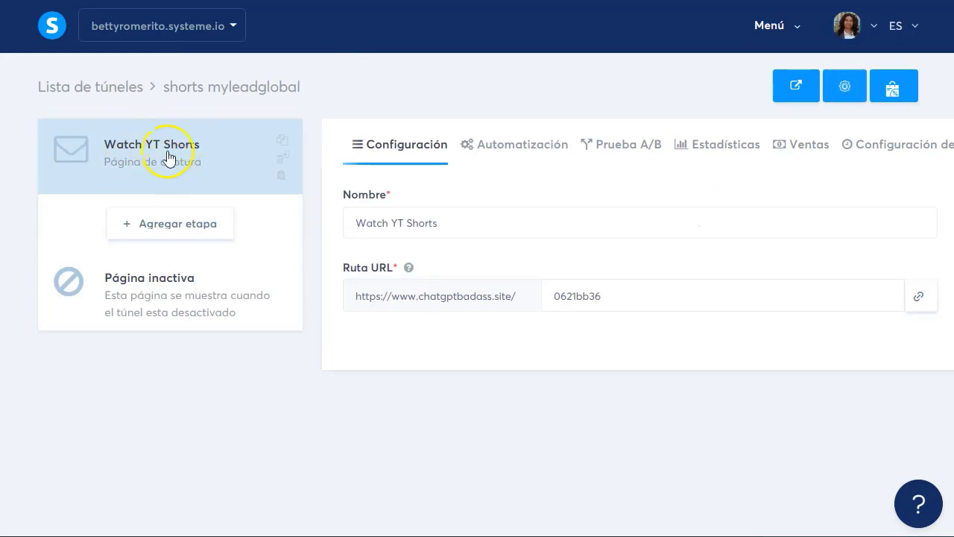
{"action": "left_click", "coordinate": [106, 85]}
{"action": "left_click", "coordinate": [134, 240]}
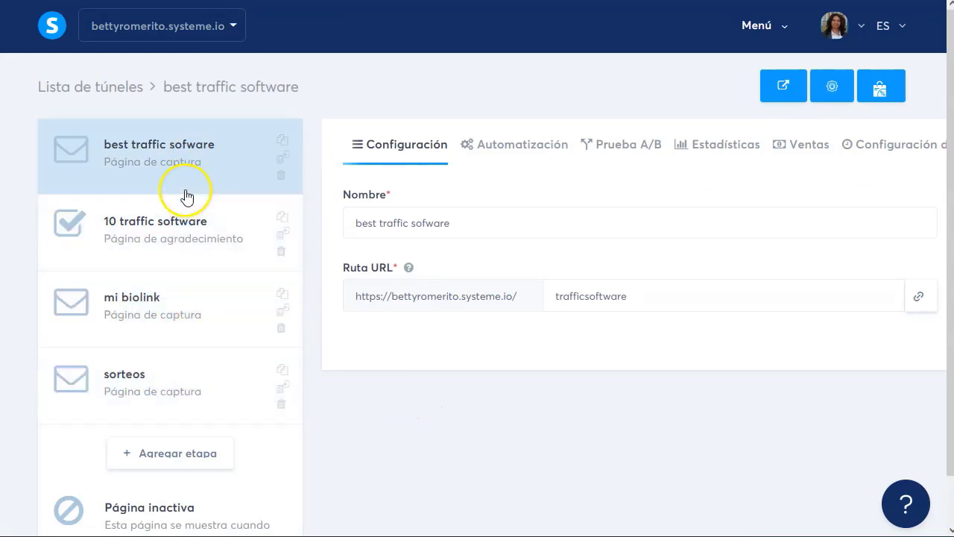
{"action": "left_click", "coordinate": [119, 85]}
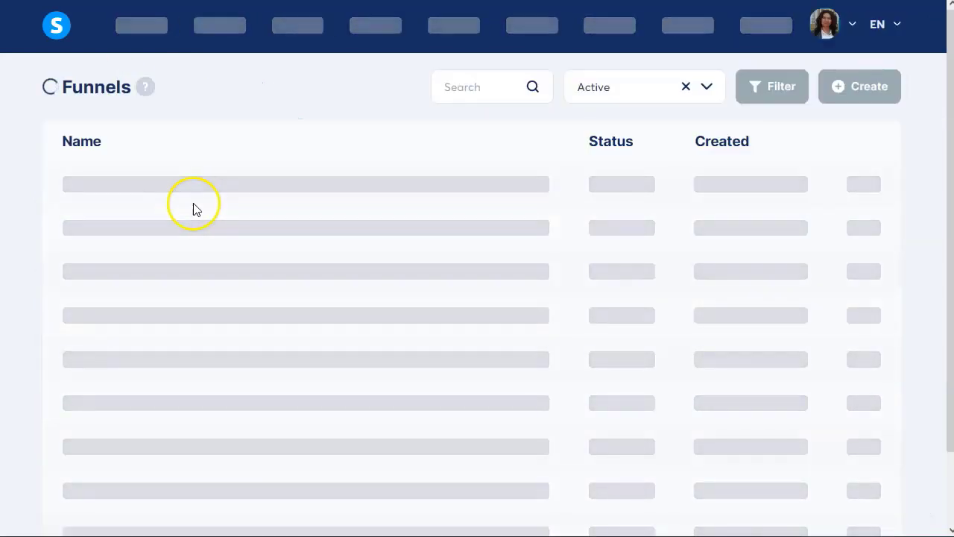
{"action": "left_click", "coordinate": [82, 280]}
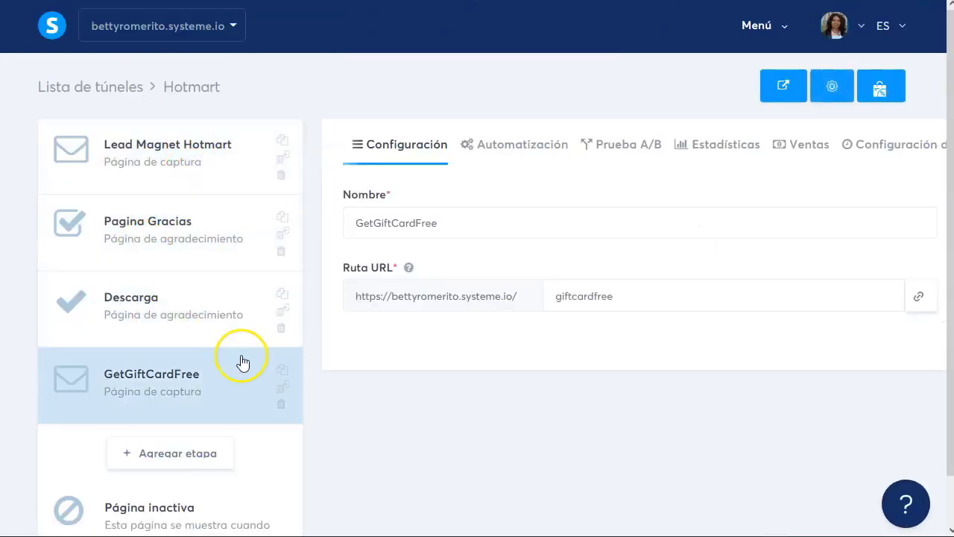
{"action": "left_click", "coordinate": [111, 95]}
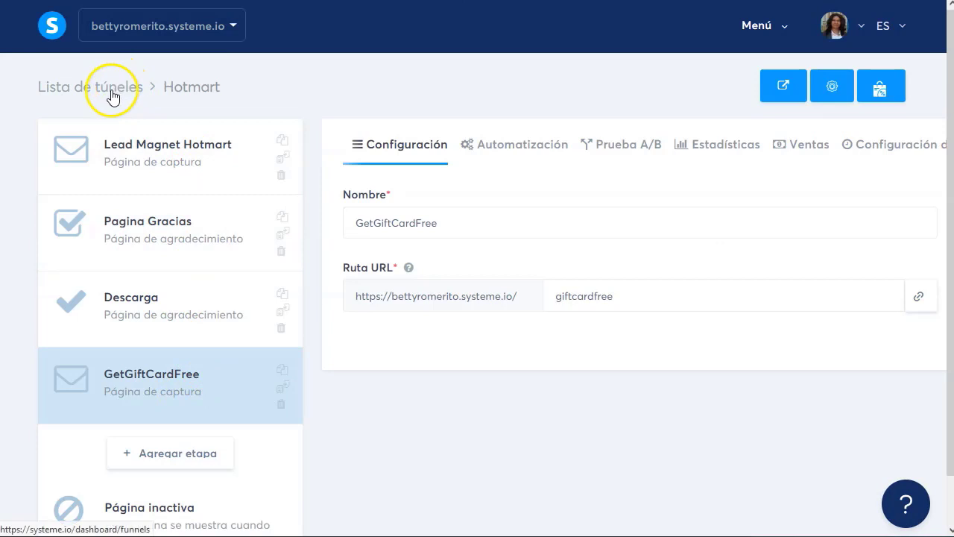
{"action": "left_click", "coordinate": [264, 276]}
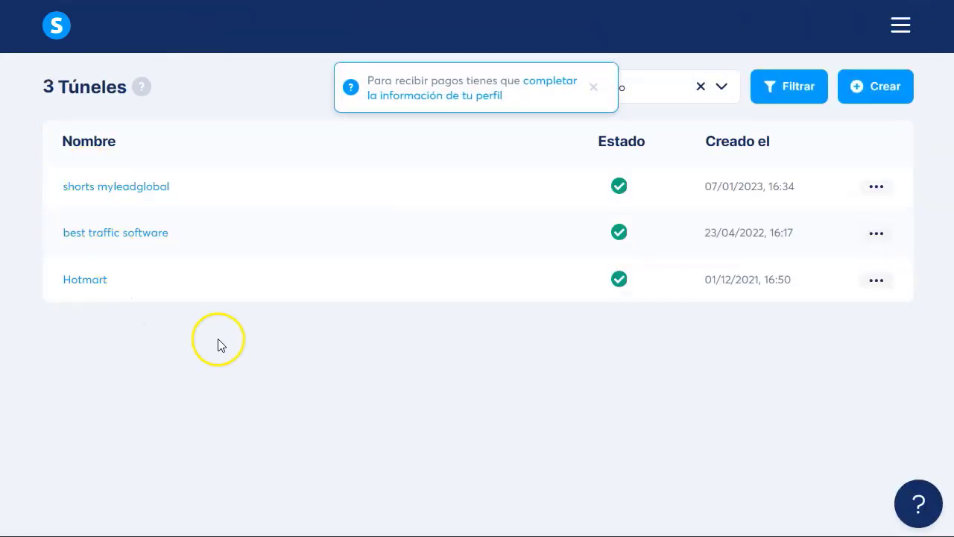
Step: Add a stage named "demo landing" of type Página de captura to the "shorts myleadglobal" funnel
{"action": "left_click", "coordinate": [127, 187]}
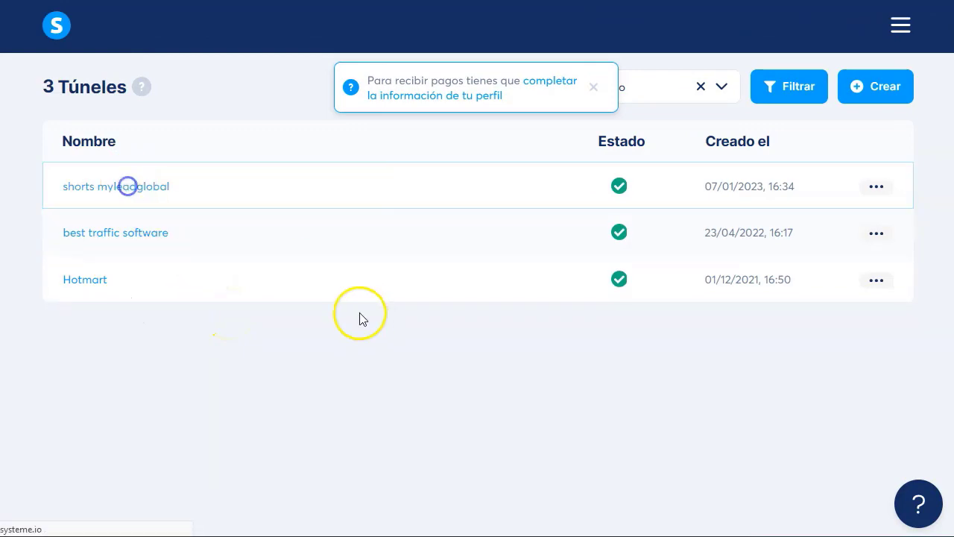
{"action": "left_click", "coordinate": [188, 224]}
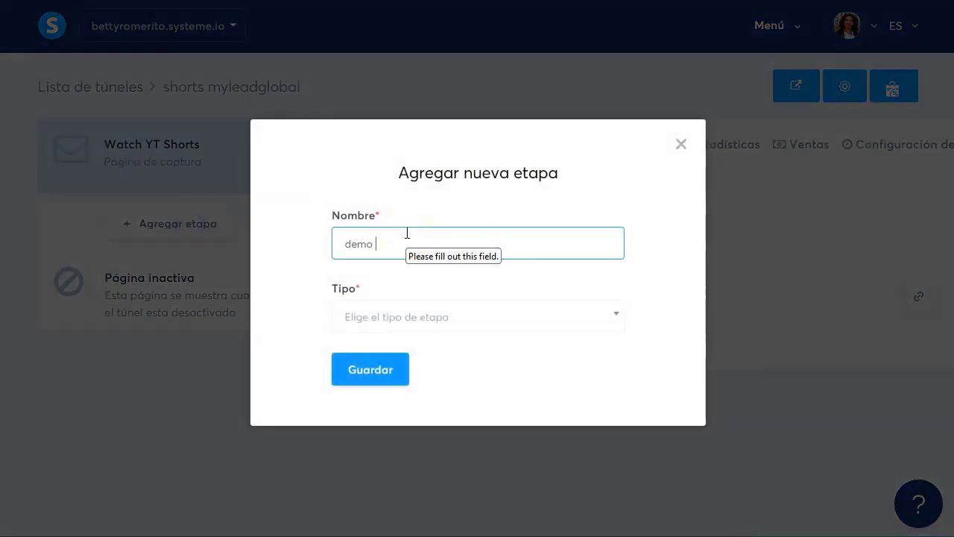
{"action": "left_click", "coordinate": [405, 316]}
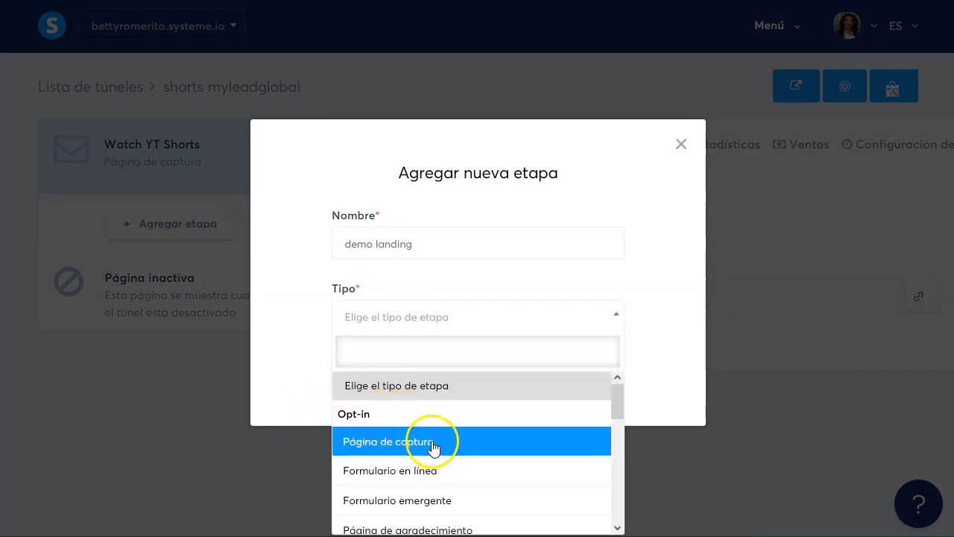
{"action": "left_click", "coordinate": [433, 448]}
{"action": "left_click", "coordinate": [385, 370]}
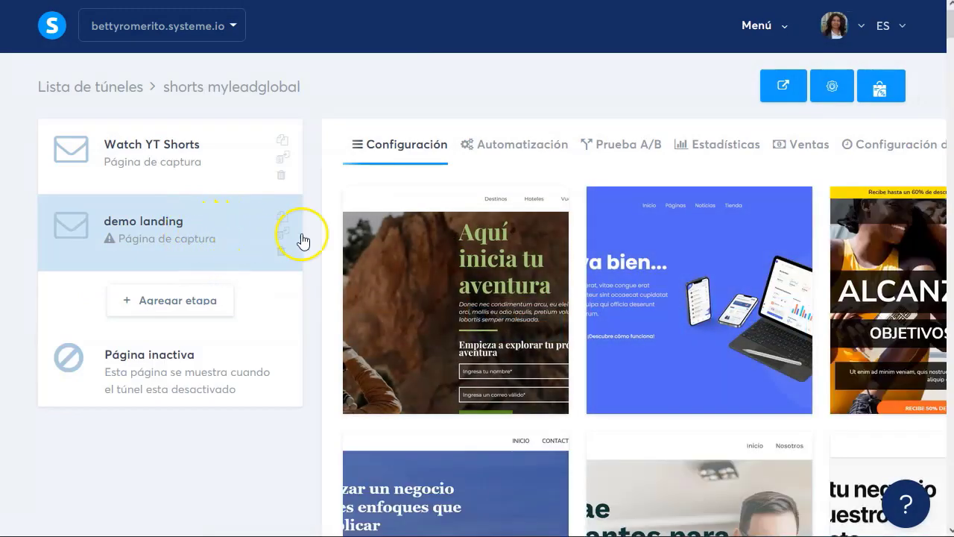
Step: Browse the capture page templates and apply the "Crea páginas de captura en minutos" ebook template to the demo landing stage
{"action": "mouse_move", "coordinate": [630, 316]}
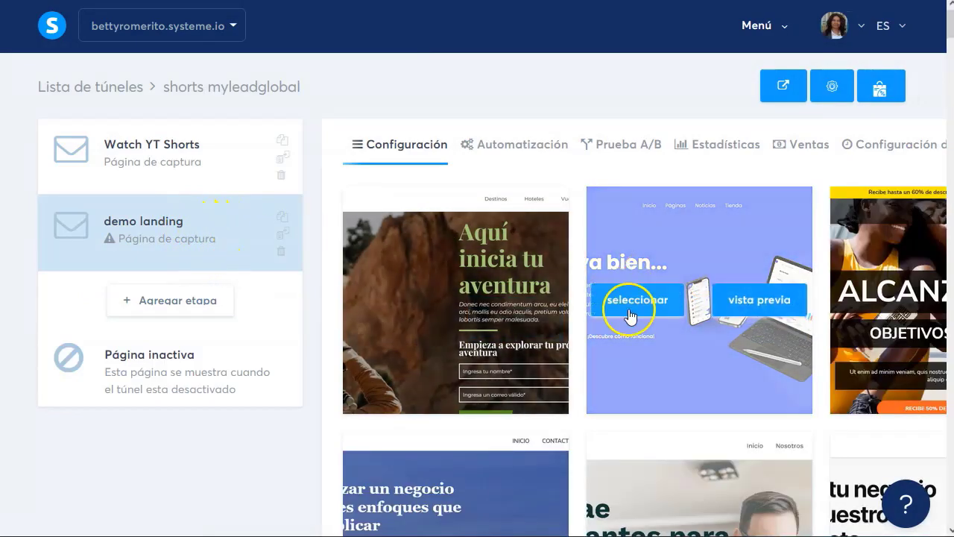
{"action": "scroll", "coordinate": [505, 319], "scroll_direction": "down", "scroll_amount": 12}
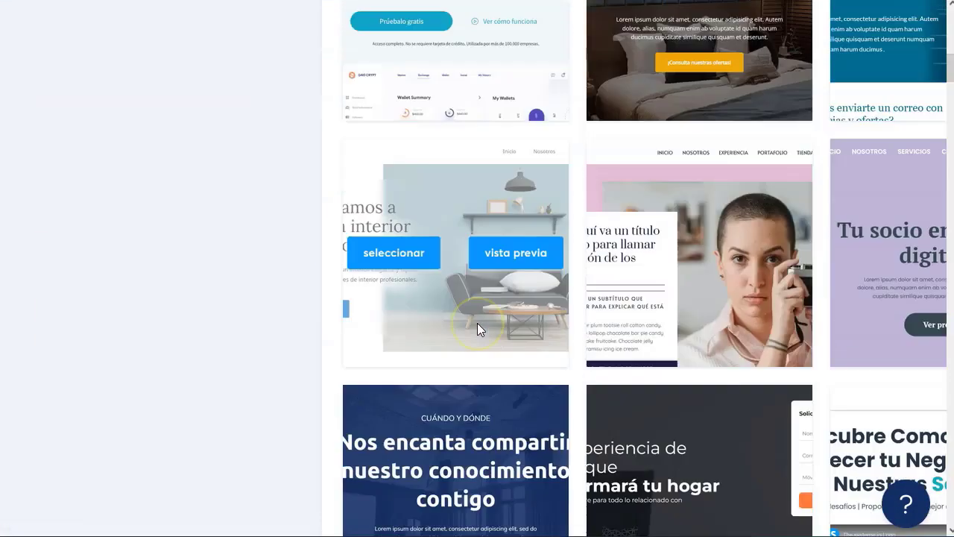
{"action": "scroll", "coordinate": [477, 330], "scroll_direction": "down", "scroll_amount": 2}
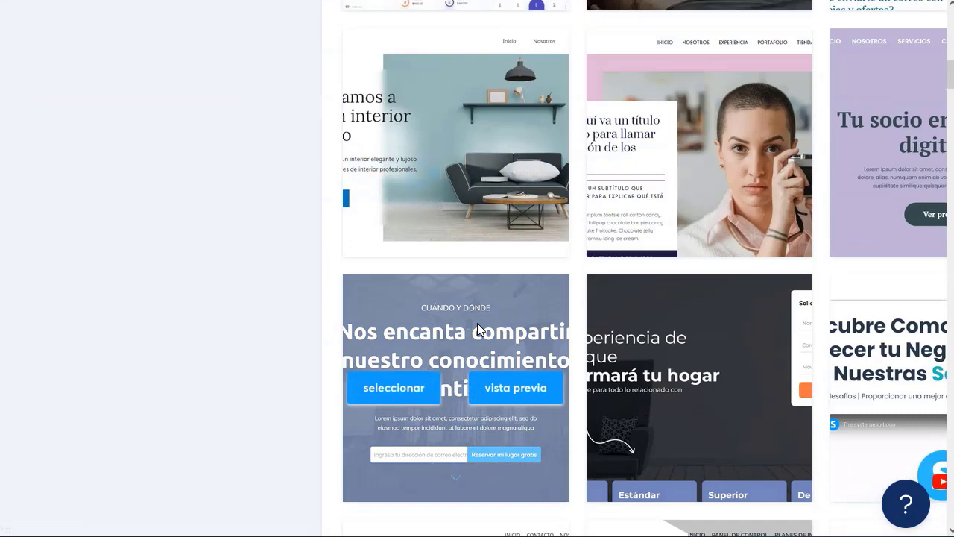
{"action": "scroll", "coordinate": [522, 336], "scroll_direction": "down", "scroll_amount": 7}
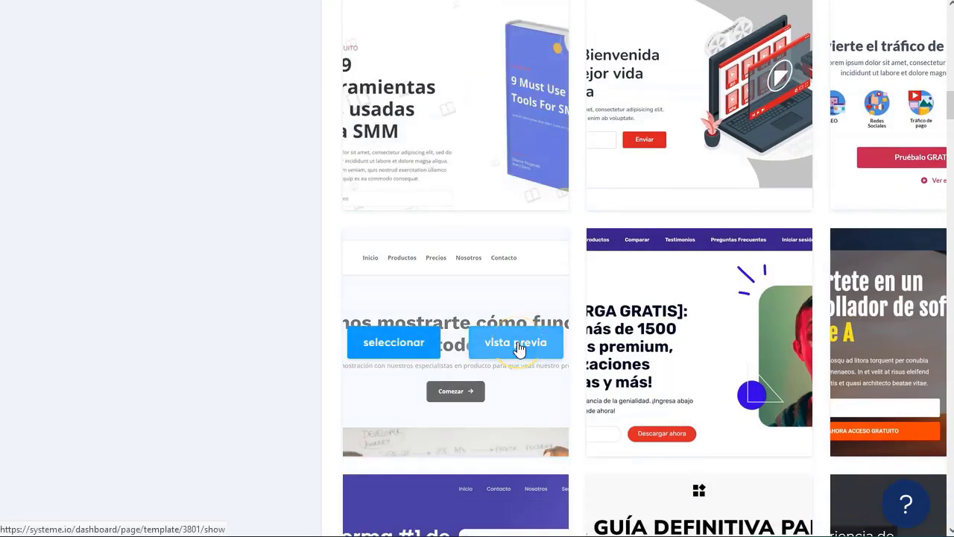
{"action": "scroll", "coordinate": [433, 325], "scroll_direction": "down", "scroll_amount": 4}
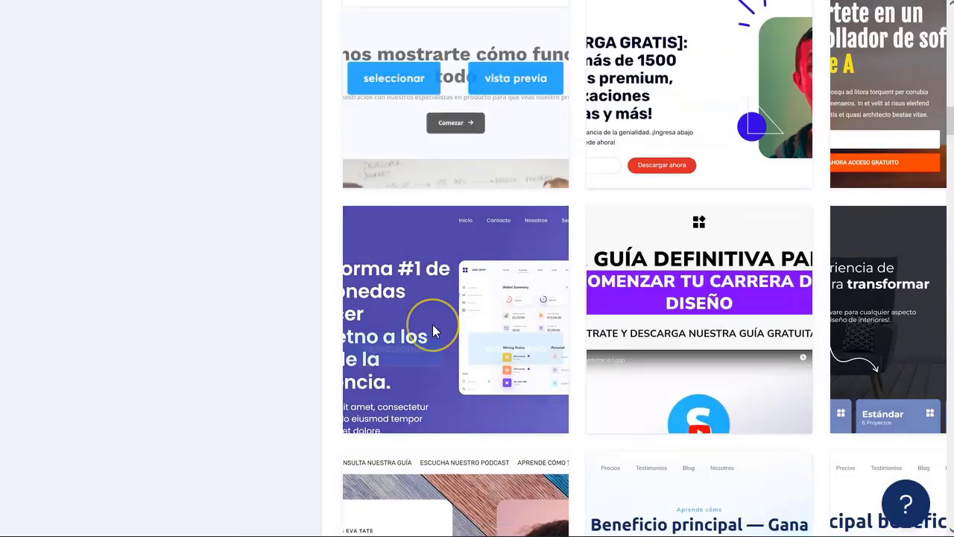
{"action": "scroll", "coordinate": [472, 349], "scroll_direction": "down", "scroll_amount": 10}
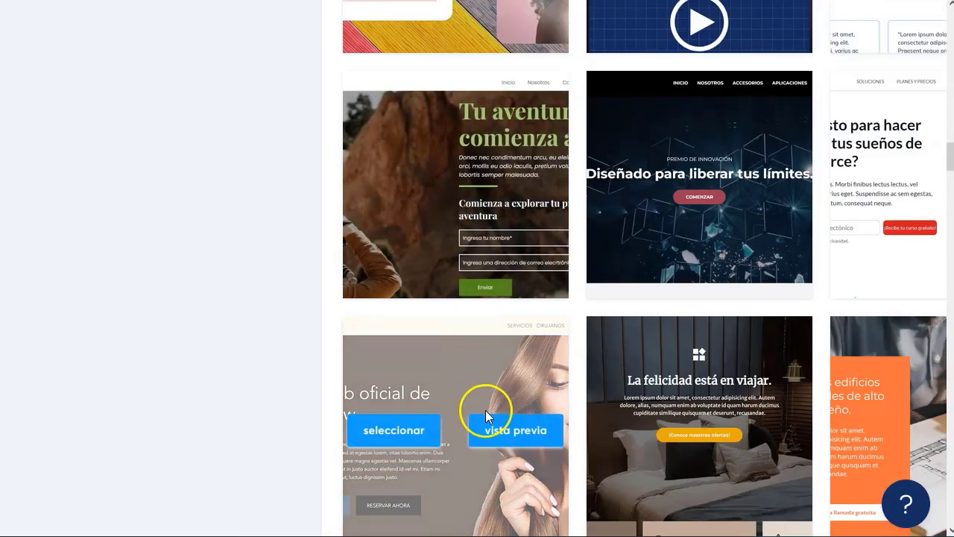
{"action": "scroll", "coordinate": [467, 366], "scroll_direction": "down", "scroll_amount": 4}
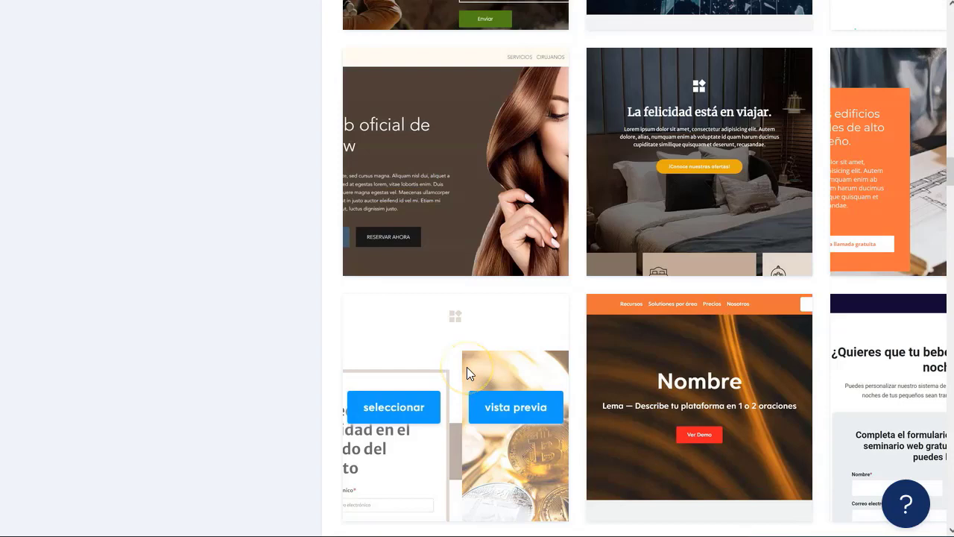
{"action": "scroll", "coordinate": [466, 366], "scroll_direction": "down", "scroll_amount": 1}
{"action": "mouse_move", "coordinate": [738, 357]}
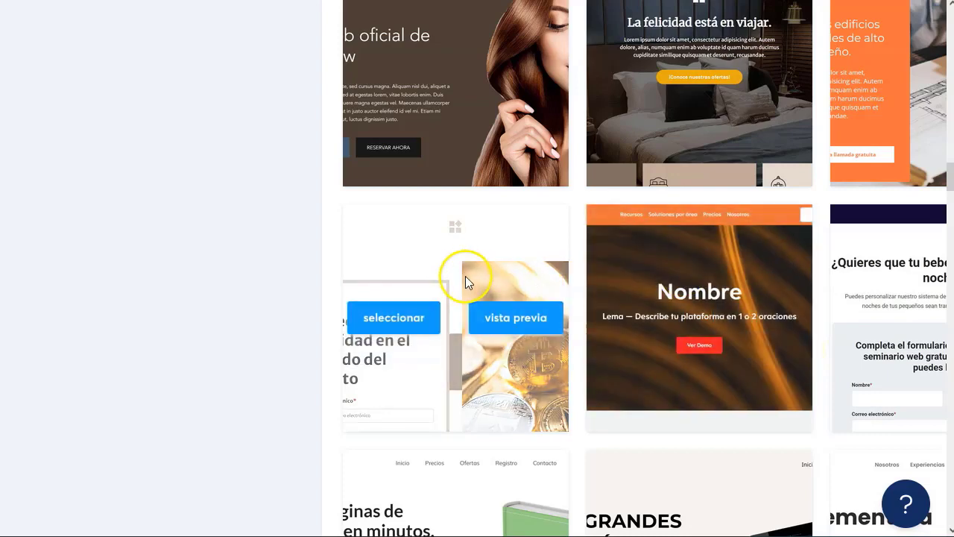
{"action": "scroll", "coordinate": [466, 287], "scroll_direction": "down", "scroll_amount": 5}
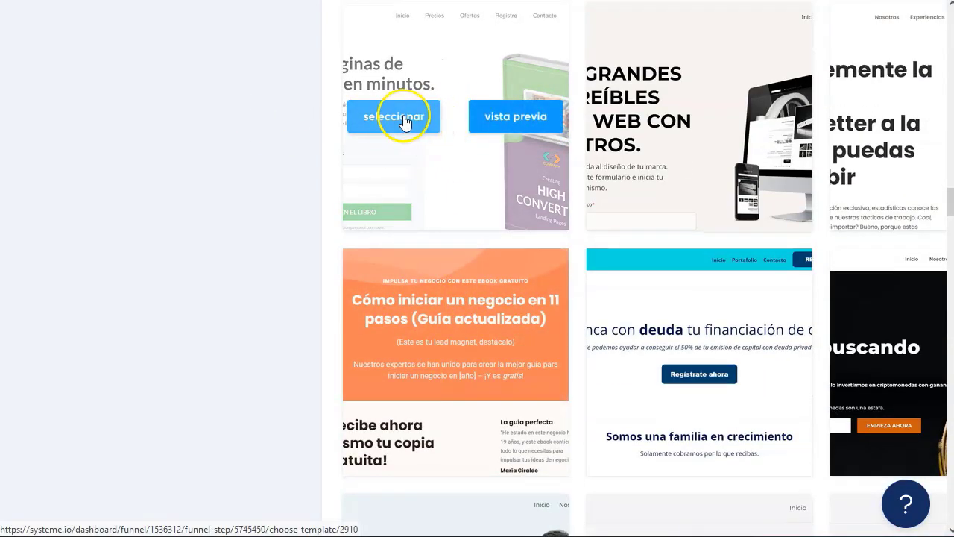
{"action": "left_click", "coordinate": [405, 117]}
Step: Open the demo landing page at its URL and review its sections, from the ebook form to the content further down
{"action": "left_click", "coordinate": [918, 296]}
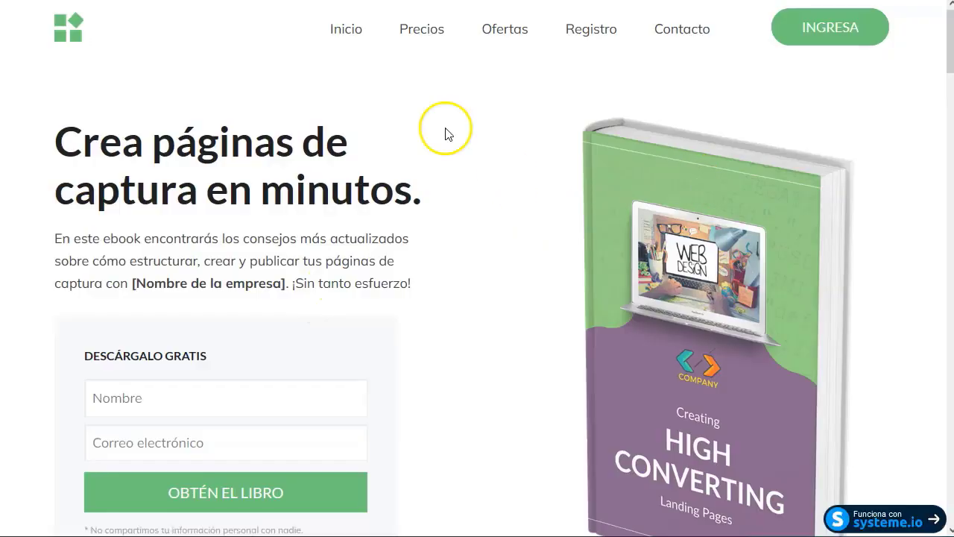
{"action": "scroll", "coordinate": [392, 245], "scroll_direction": "down", "scroll_amount": 2}
{"action": "scroll", "coordinate": [395, 248], "scroll_direction": "down", "scroll_amount": 15}
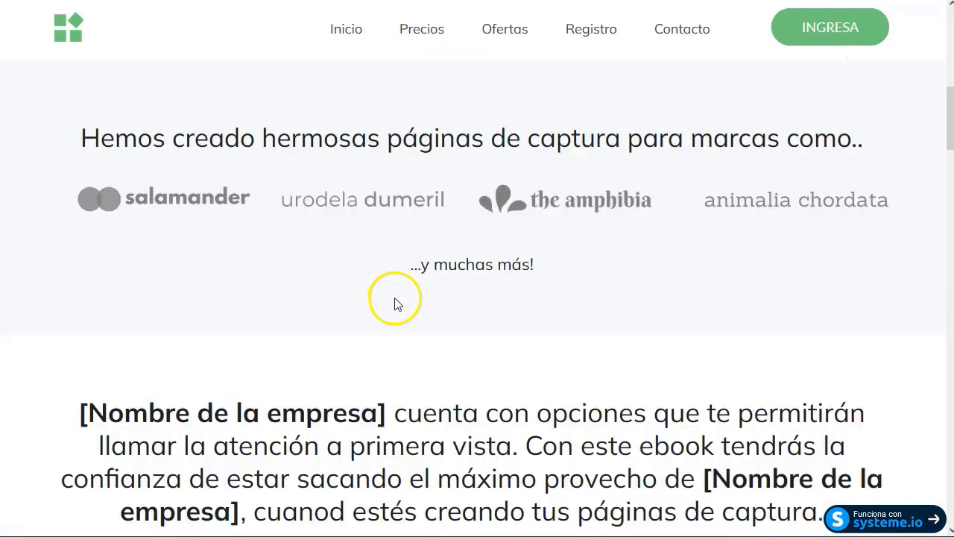
{"action": "scroll", "coordinate": [287, 340], "scroll_direction": "up", "scroll_amount": 8}
{"action": "scroll", "coordinate": [287, 339], "scroll_direction": "up", "scroll_amount": 2}
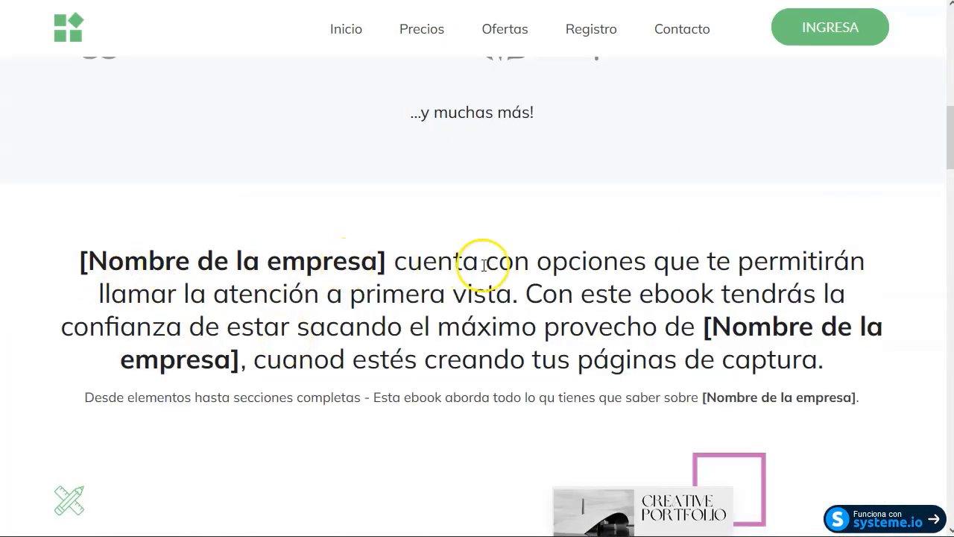
{"action": "scroll", "coordinate": [244, 281], "scroll_direction": "down", "scroll_amount": 20}
{"action": "scroll", "coordinate": [244, 281], "scroll_direction": "up", "scroll_amount": 20}
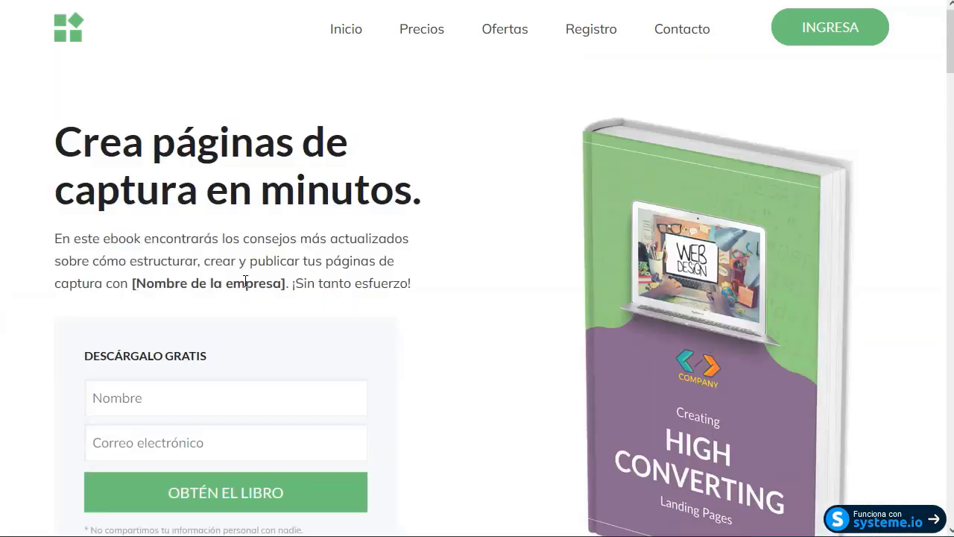
{"action": "scroll", "coordinate": [498, 177], "scroll_direction": "down", "scroll_amount": 1}
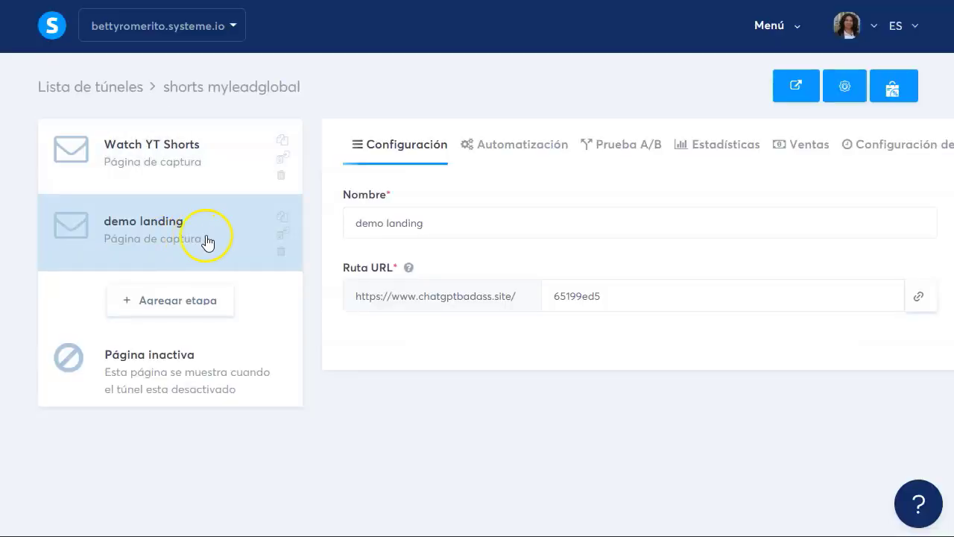
Step: Create an automation rule for demo landing that assigns the "demo" tag on Suscrito al formulario de la etapa del túnel, and save it
{"action": "left_click", "coordinate": [524, 146]}
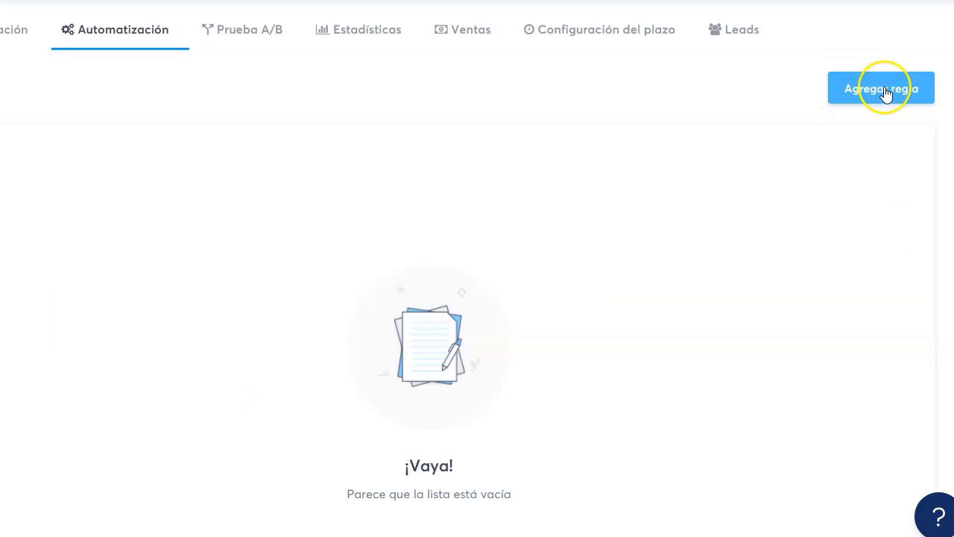
{"action": "left_click", "coordinate": [882, 89]}
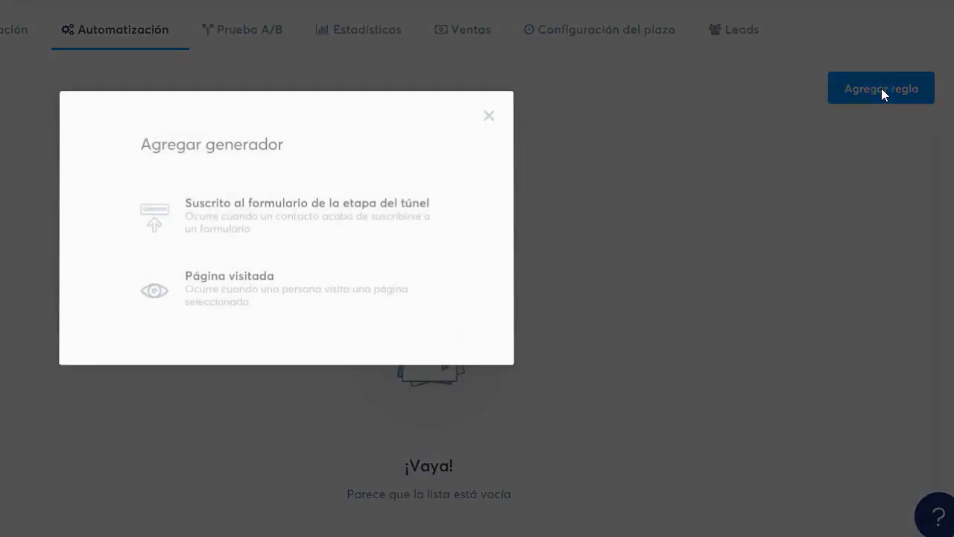
{"action": "left_click", "coordinate": [305, 229]}
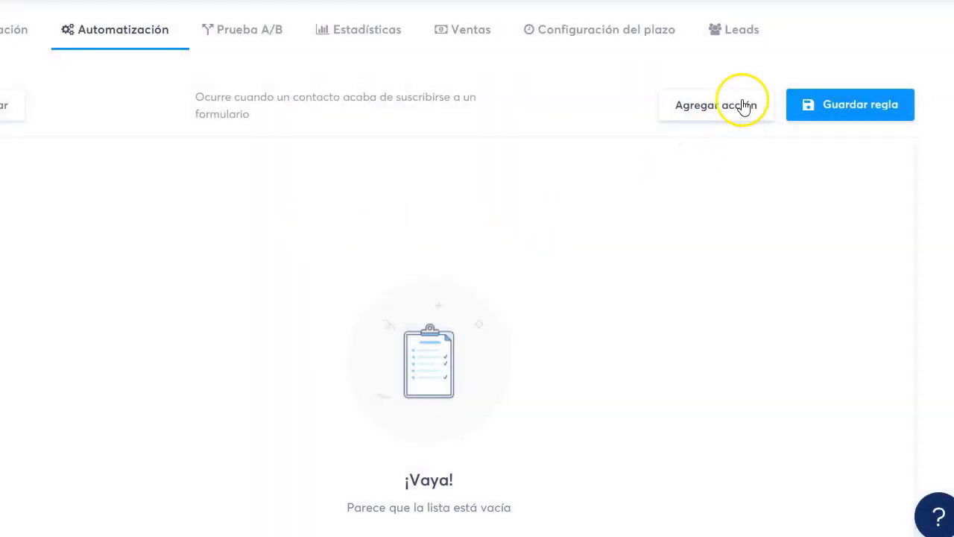
{"action": "left_click", "coordinate": [734, 112]}
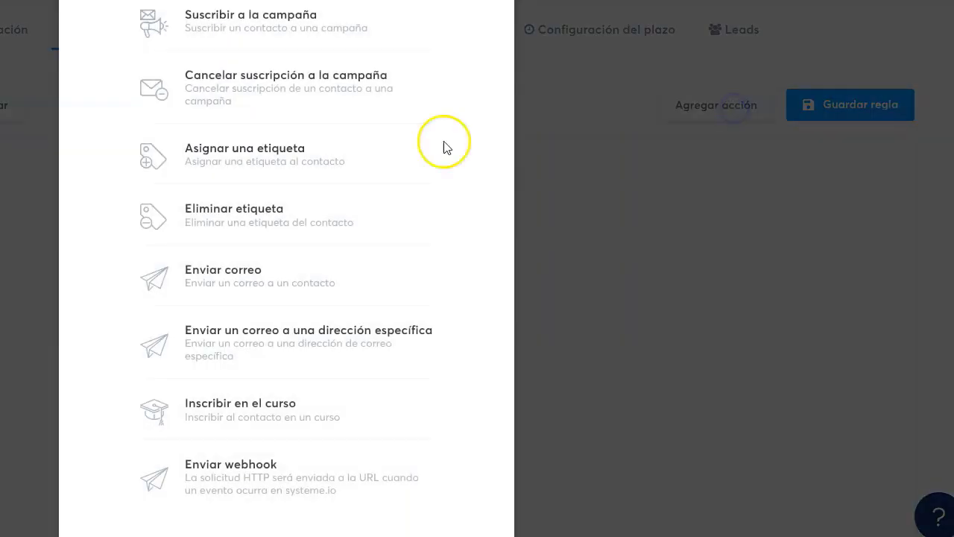
{"action": "left_click", "coordinate": [270, 148]}
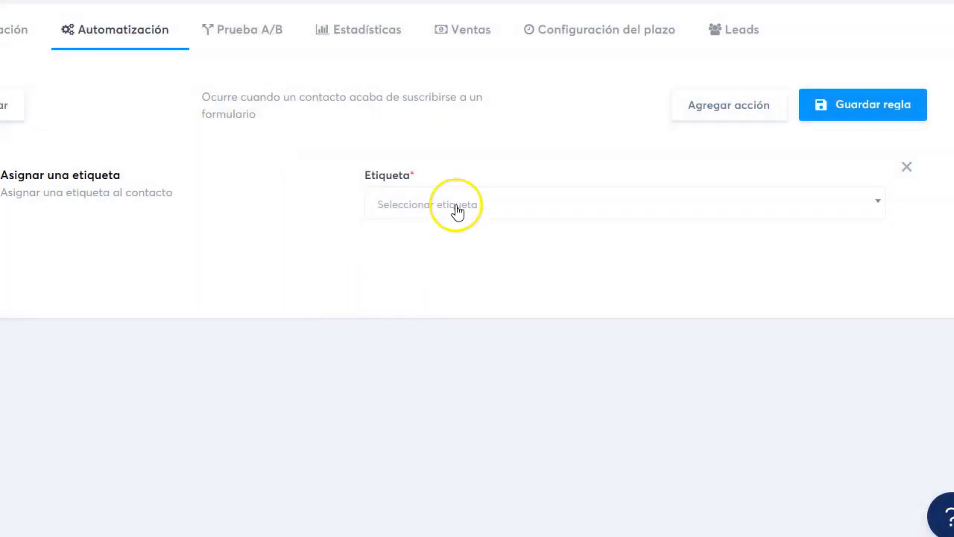
{"action": "left_click", "coordinate": [454, 210]}
{"action": "left_click", "coordinate": [426, 265]}
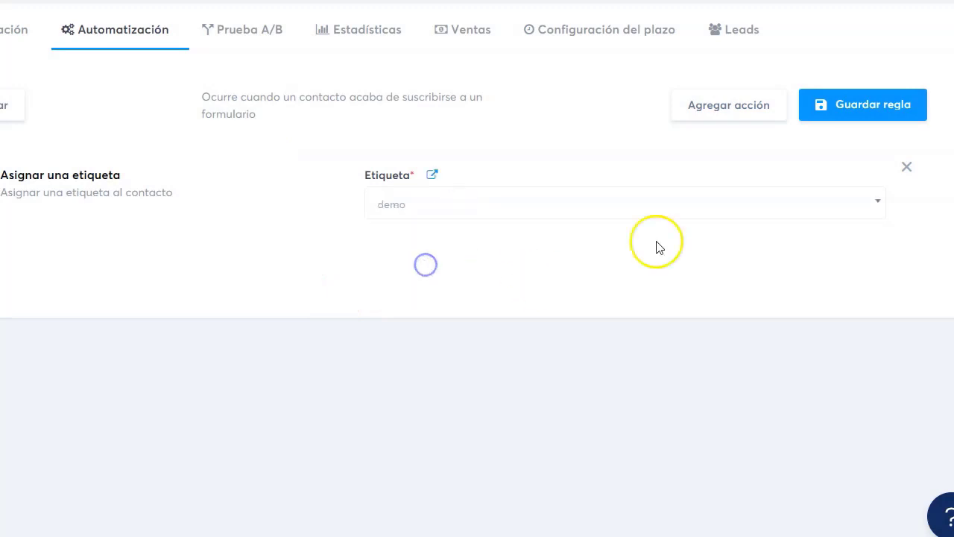
{"action": "left_click", "coordinate": [869, 105]}
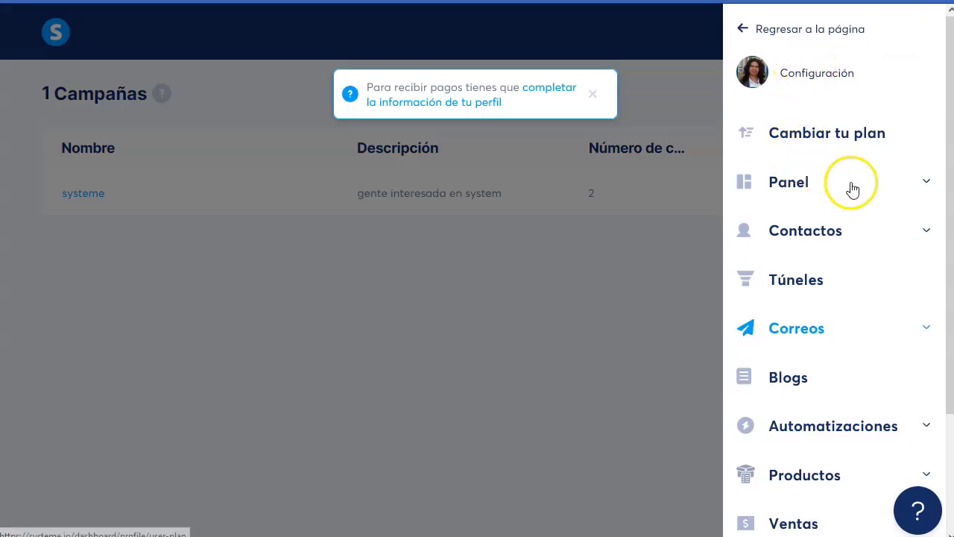
Step: Review the "systeme" campaign and its emails, and check the free plan's Campañas de correo limit in the pricing table
{"action": "left_click", "coordinate": [828, 331]}
{"action": "left_click", "coordinate": [795, 383]}
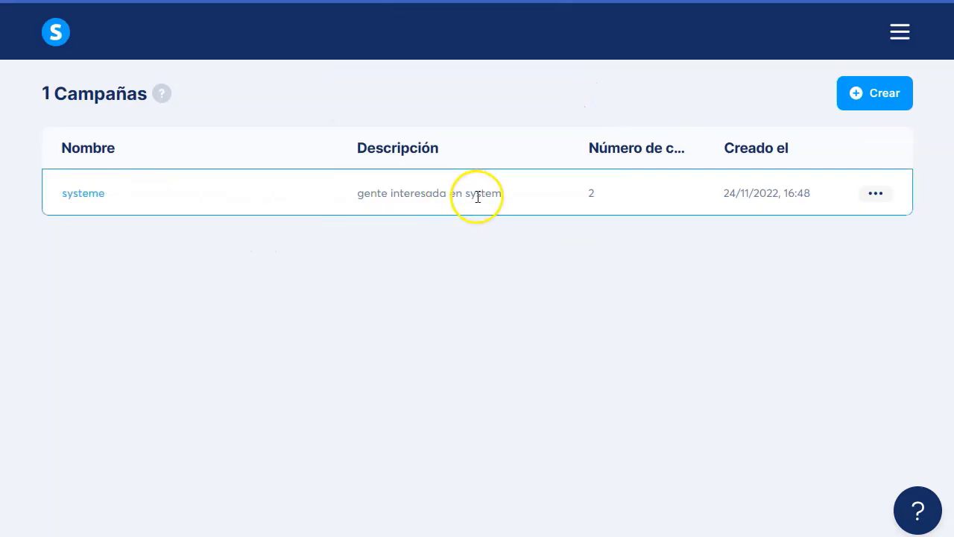
{"action": "left_click", "coordinate": [847, 92]}
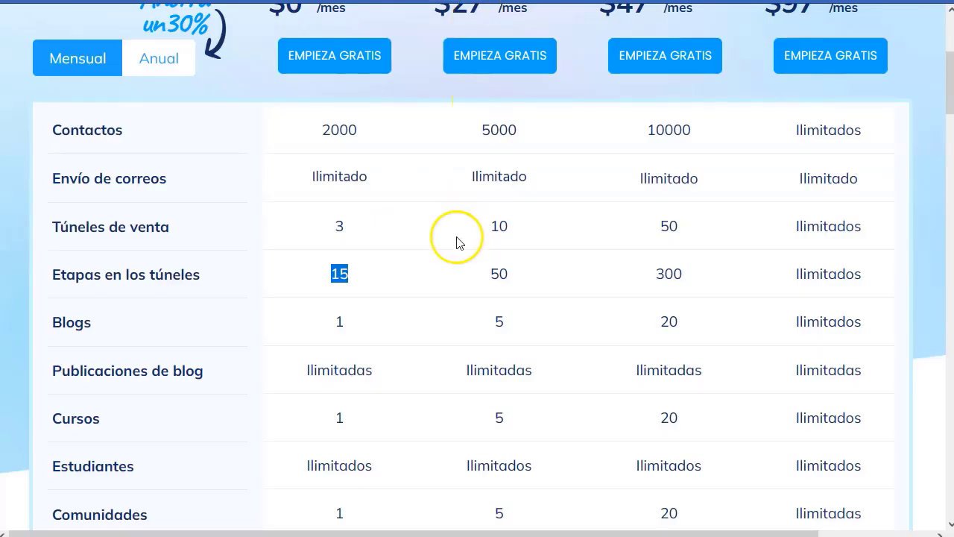
{"action": "scroll", "coordinate": [328, 246], "scroll_direction": "down", "scroll_amount": 10}
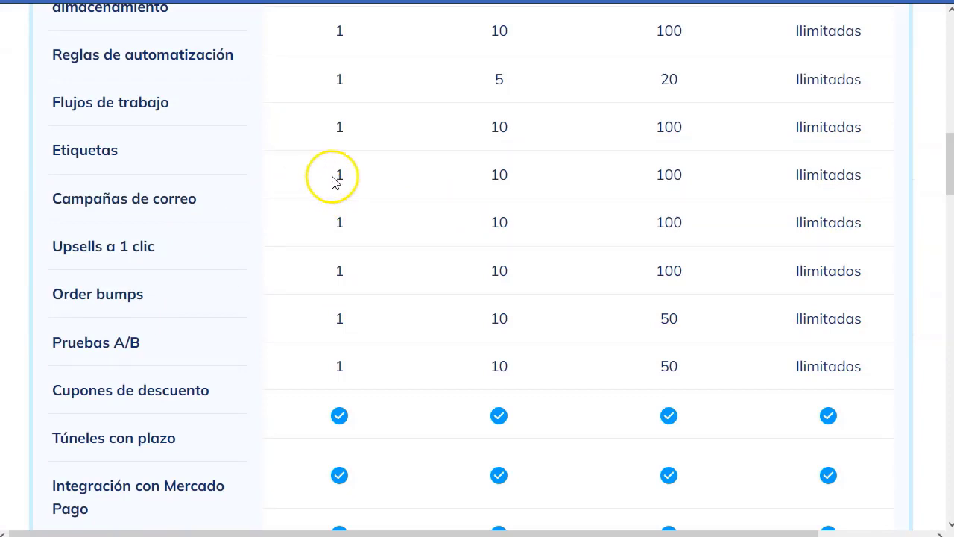
{"action": "double_click", "coordinate": [342, 178]}
{"action": "left_click", "coordinate": [345, 181]}
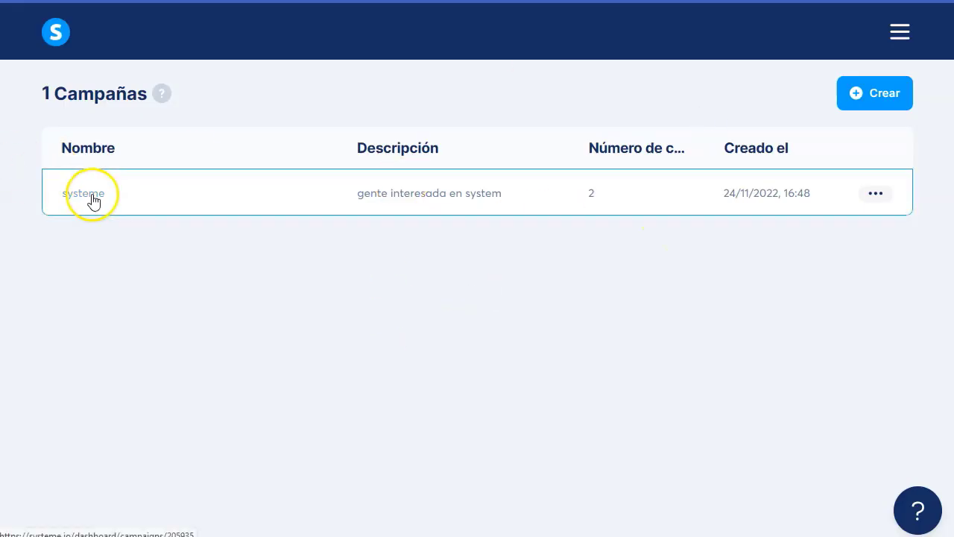
{"action": "left_click", "coordinate": [89, 193]}
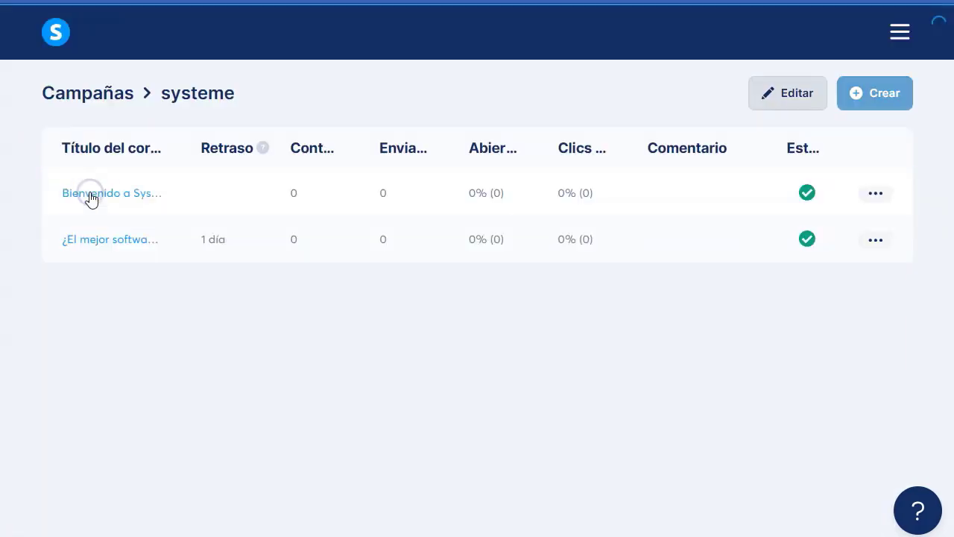
{"action": "left_click", "coordinate": [77, 93]}
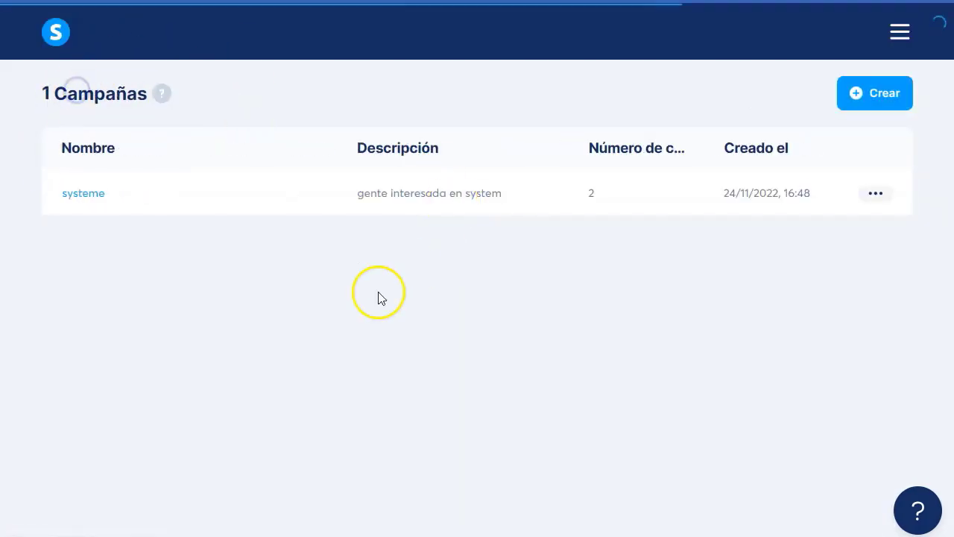
Step: Add a Suscribir a la campaña action with the "systeme" campaign to the demo landing form subscription rule and save it
{"action": "left_click", "coordinate": [899, 31]}
{"action": "left_click", "coordinate": [772, 281]}
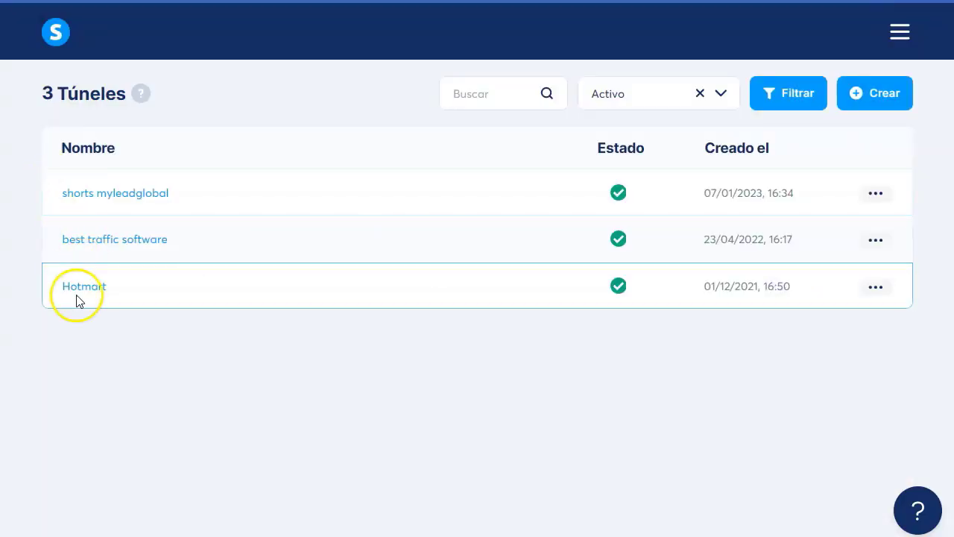
{"action": "left_click", "coordinate": [113, 195]}
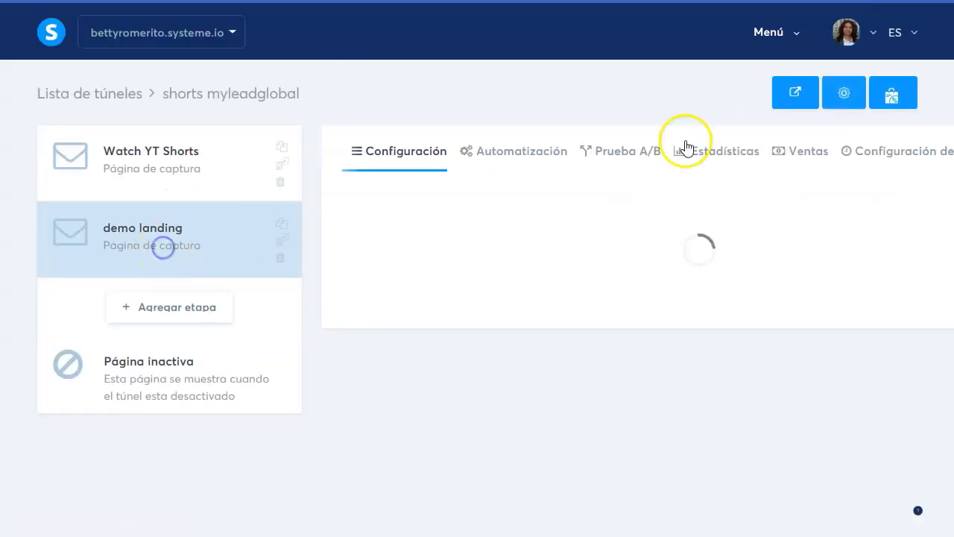
{"action": "left_click", "coordinate": [495, 153]}
{"action": "left_click", "coordinate": [537, 280]}
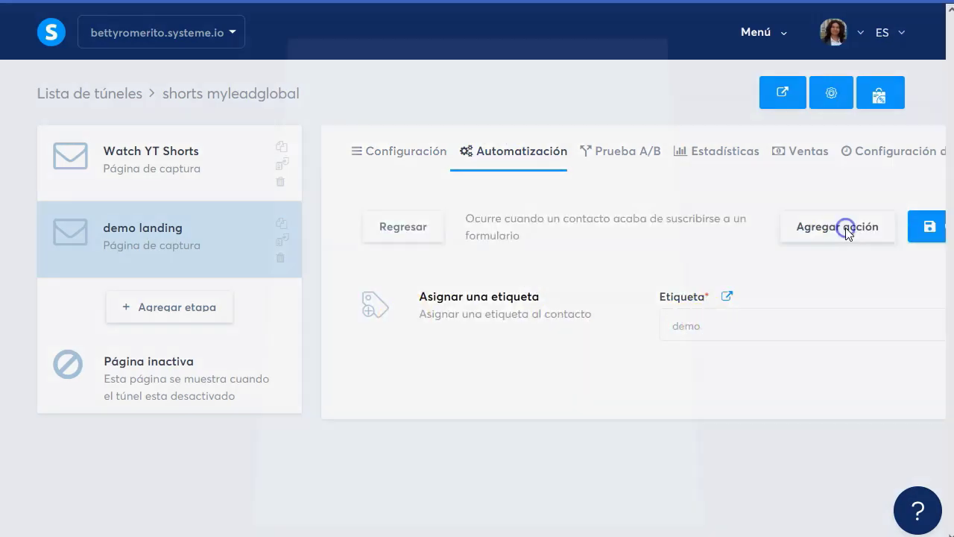
{"action": "left_click", "coordinate": [845, 227]}
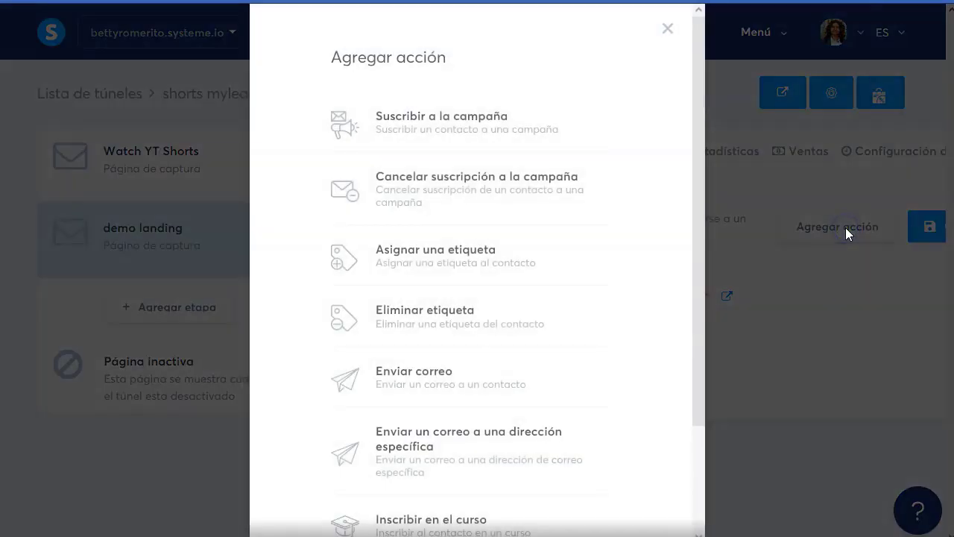
{"action": "left_click", "coordinate": [453, 123]}
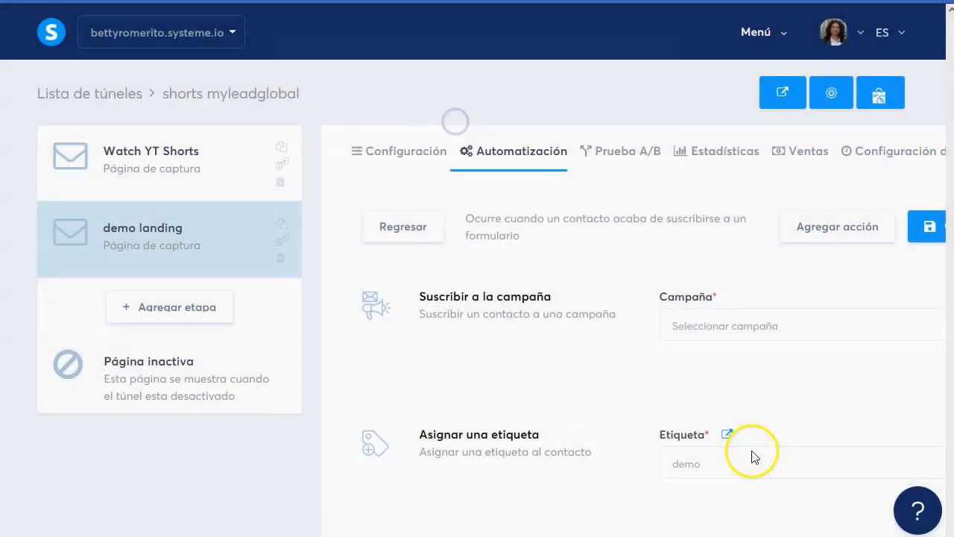
{"action": "left_click", "coordinate": [759, 316]}
{"action": "left_click", "coordinate": [692, 386]}
{"action": "left_click", "coordinate": [930, 227]}
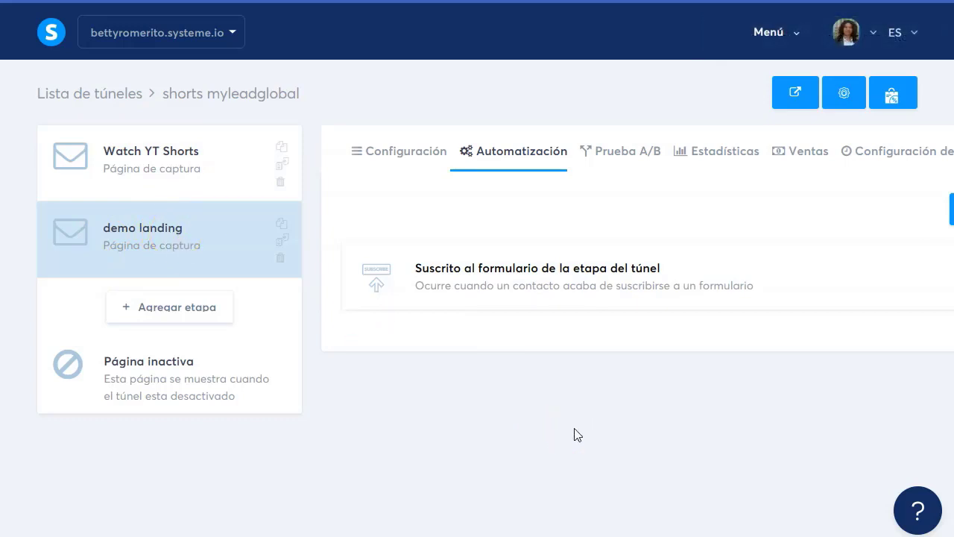
{"action": "left_click", "coordinate": [578, 369]}
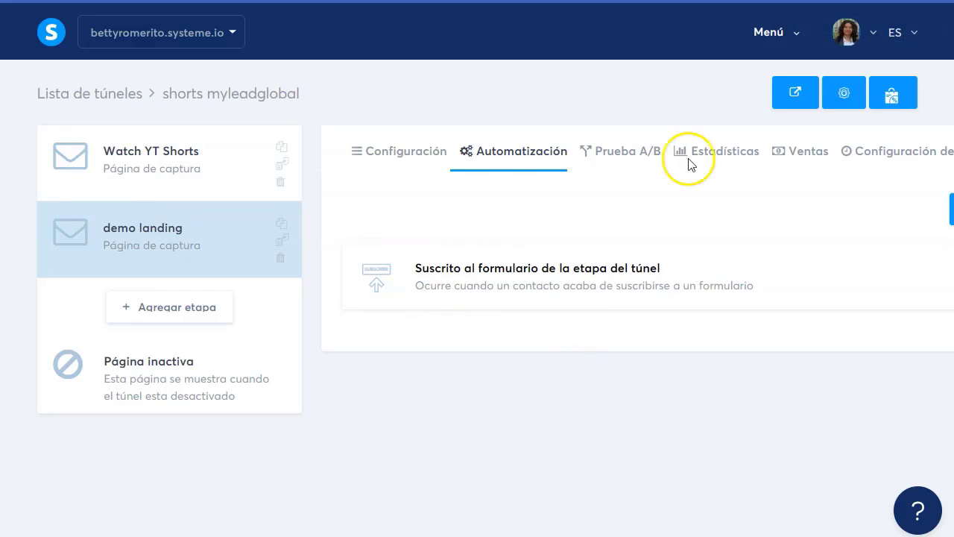
Step: Open the contacts list and look through the registered contacts down to the end of the page
{"action": "left_click", "coordinate": [775, 33]}
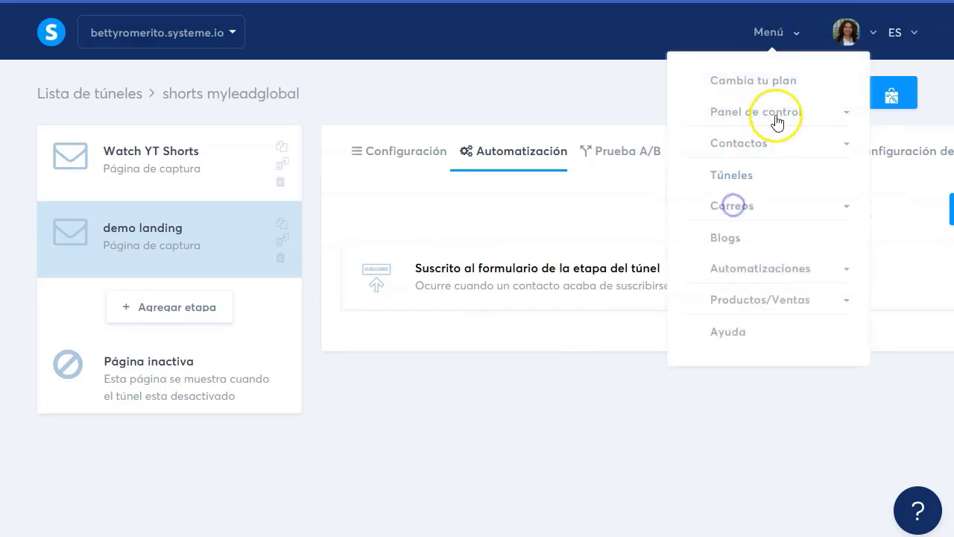
{"action": "left_click", "coordinate": [741, 144]}
{"action": "left_click", "coordinate": [760, 173]}
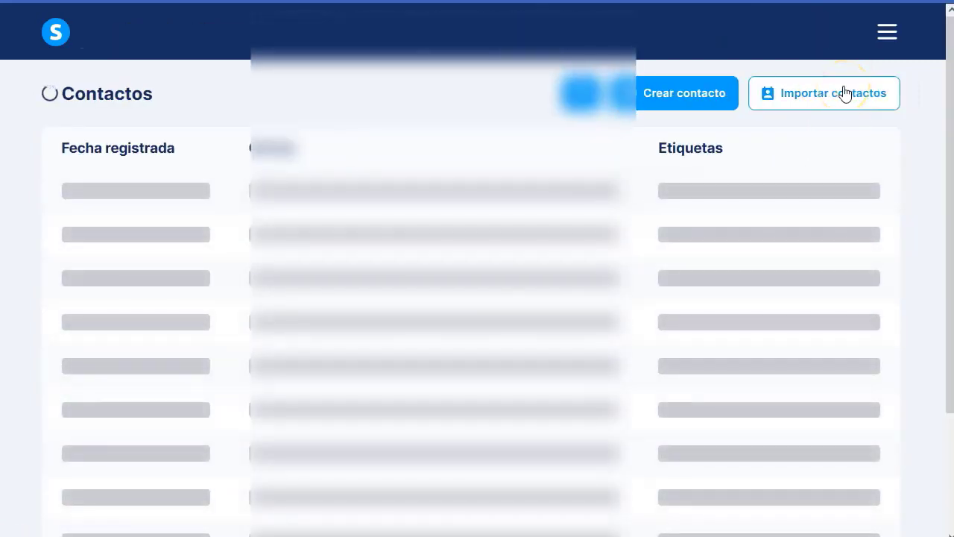
{"action": "scroll", "coordinate": [415, 313], "scroll_direction": "down", "scroll_amount": 2}
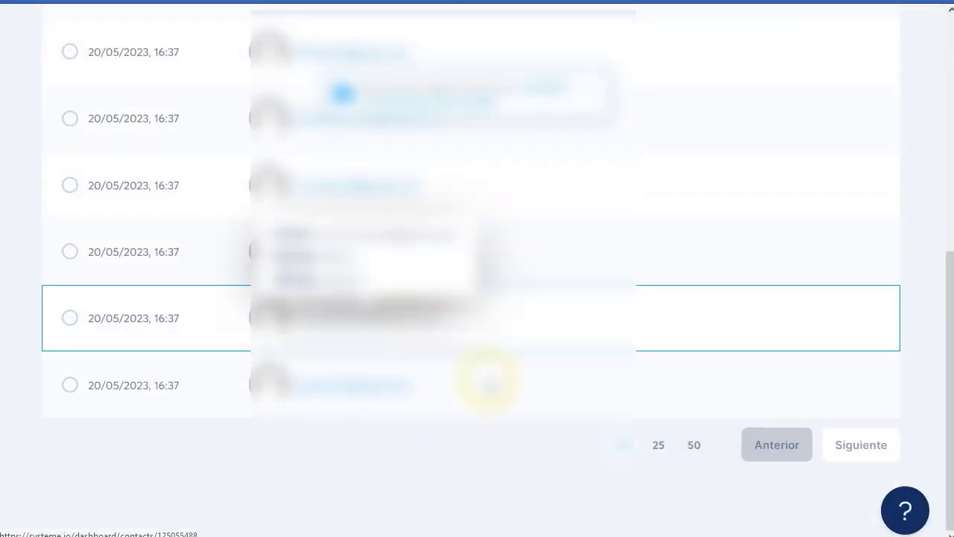
Step: Review the systeme.io plan comparison table, checking the free plan's feature limits and its Contactos and Envío de correos allowances
{"action": "scroll", "coordinate": [245, 372], "scroll_direction": "down", "scroll_amount": 5}
{"action": "scroll", "coordinate": [245, 372], "scroll_direction": "down", "scroll_amount": 5}
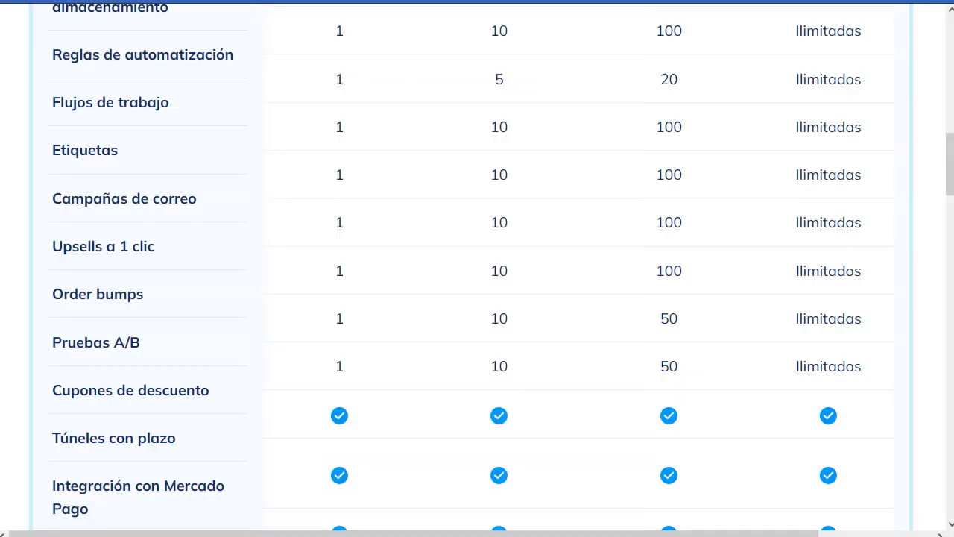
{"action": "scroll", "coordinate": [322, 425], "scroll_direction": "up", "scroll_amount": 6}
{"action": "scroll", "coordinate": [322, 425], "scroll_direction": "up", "scroll_amount": 5}
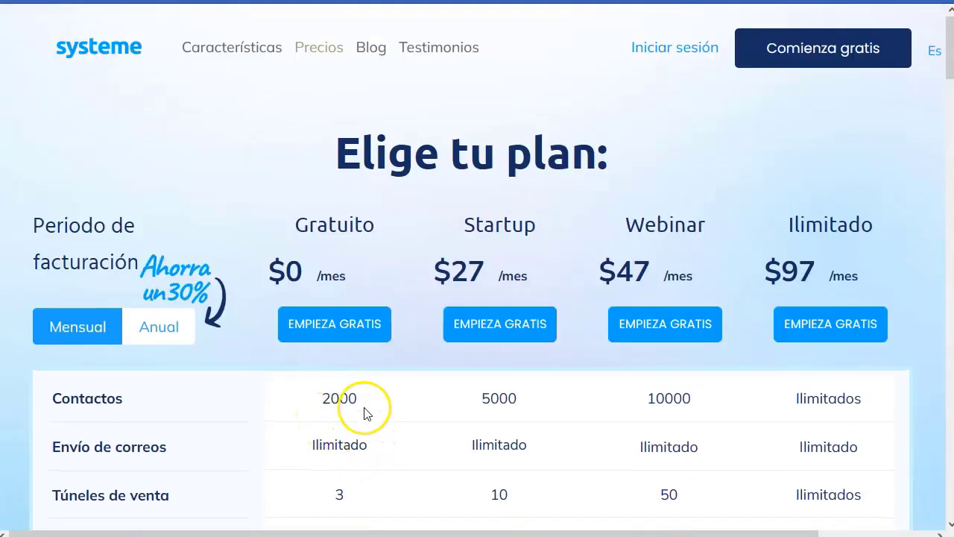
{"action": "scroll", "coordinate": [328, 403], "scroll_direction": "down", "scroll_amount": 1}
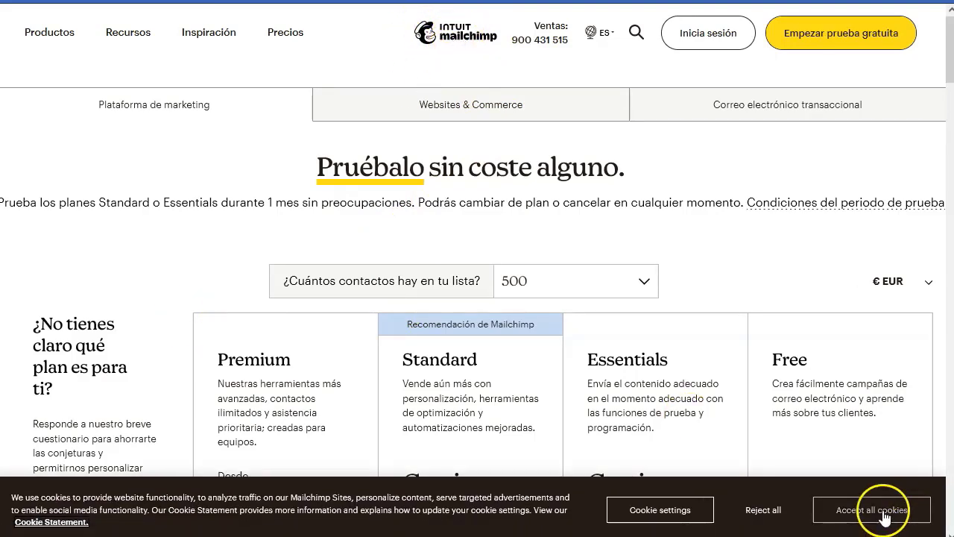
Step: Accept all cookies on the Mailchimp pricing page and compare its plans' prices and monthly email limits, including the Free plan
{"action": "left_click", "coordinate": [833, 513]}
{"action": "scroll", "coordinate": [494, 349], "scroll_direction": "down", "scroll_amount": 2}
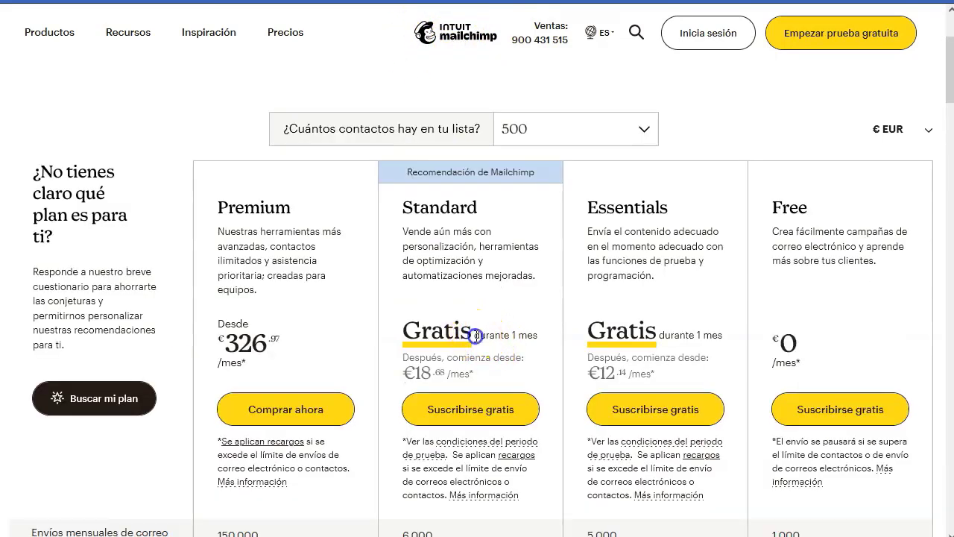
{"action": "left_click_drag", "start_coordinate": [472, 335], "coordinate": [536, 339]}
{"action": "left_click", "coordinate": [419, 378]}
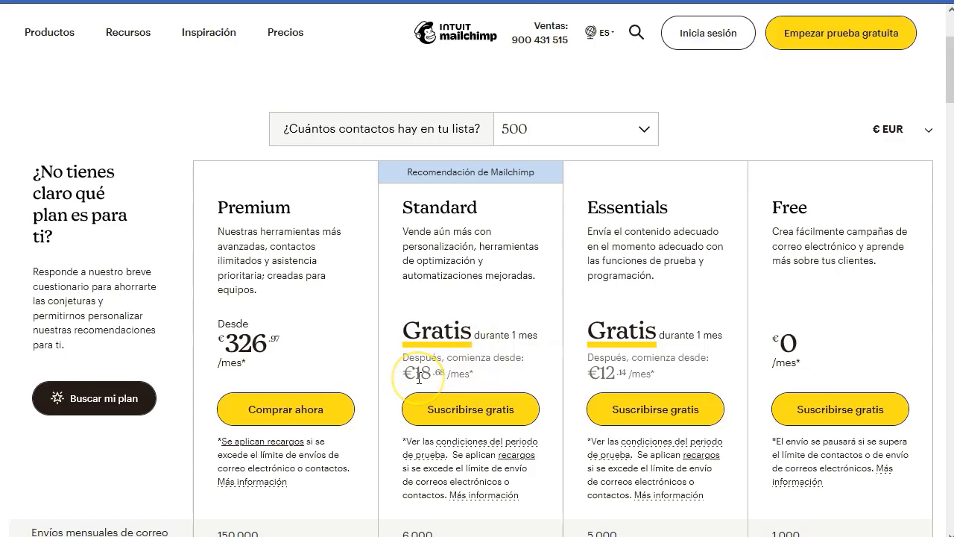
{"action": "scroll", "coordinate": [419, 378], "scroll_direction": "down", "scroll_amount": 1}
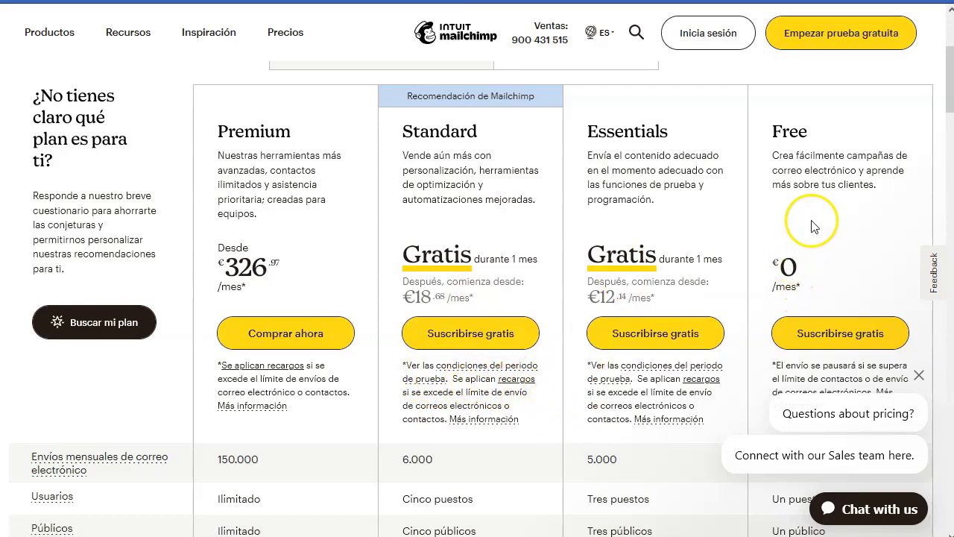
{"action": "scroll", "coordinate": [815, 230], "scroll_direction": "down", "scroll_amount": 1}
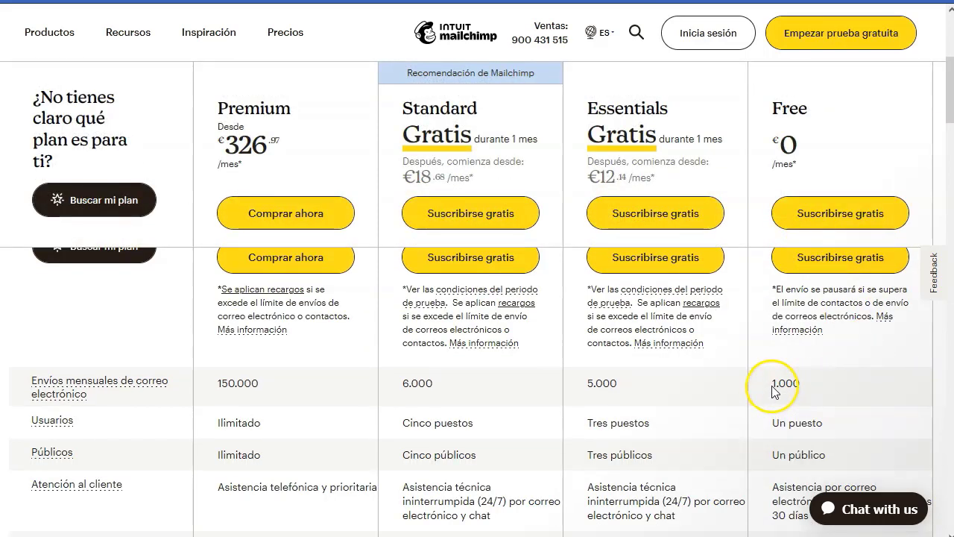
{"action": "left_click_drag", "start_coordinate": [773, 385], "coordinate": [796, 386]}
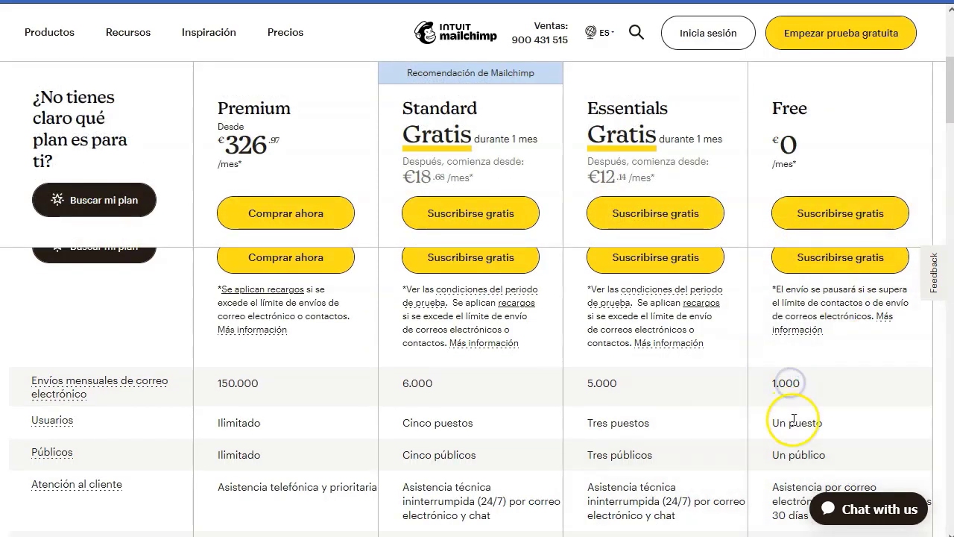
{"action": "scroll", "coordinate": [833, 333], "scroll_direction": "up", "scroll_amount": 2}
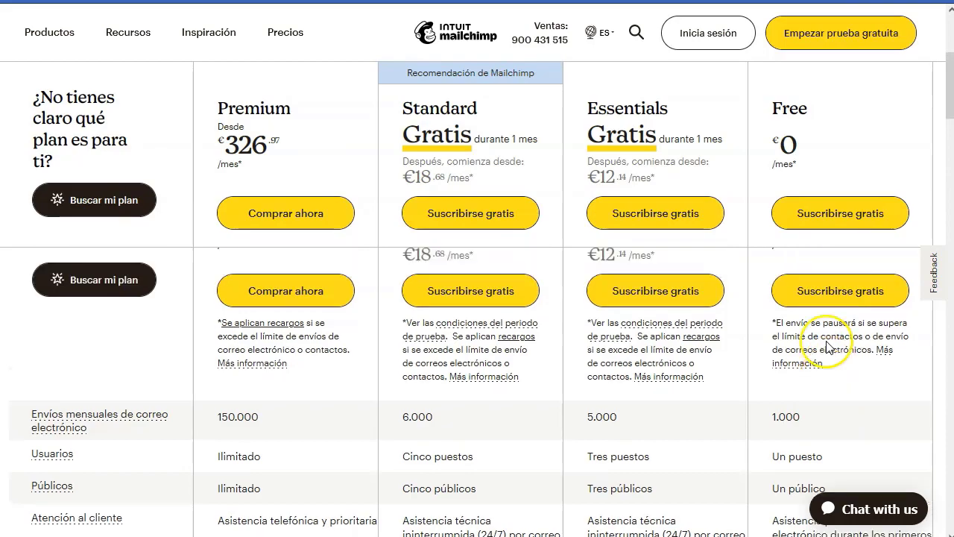